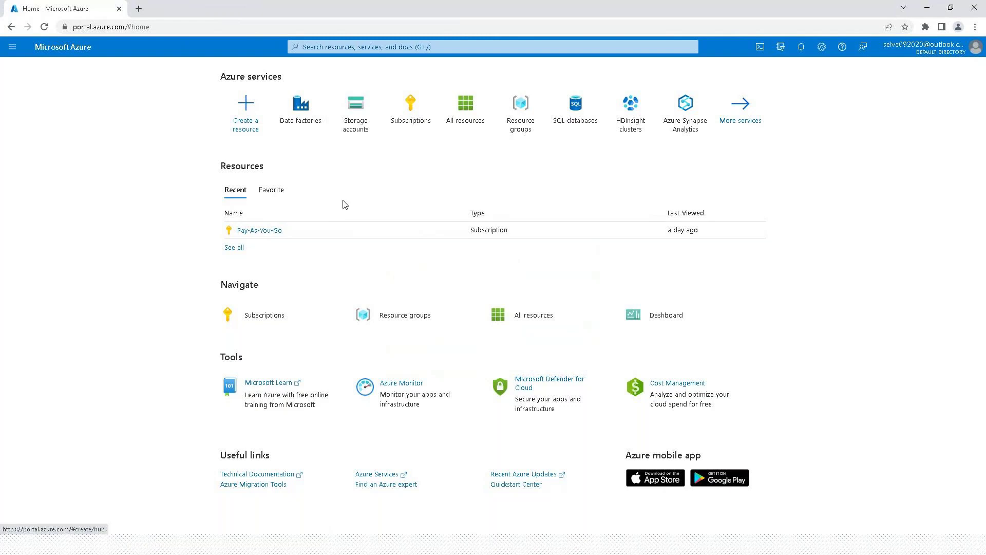
- Start a new storage account and create the resource group DevRG for it
click(344, 114)
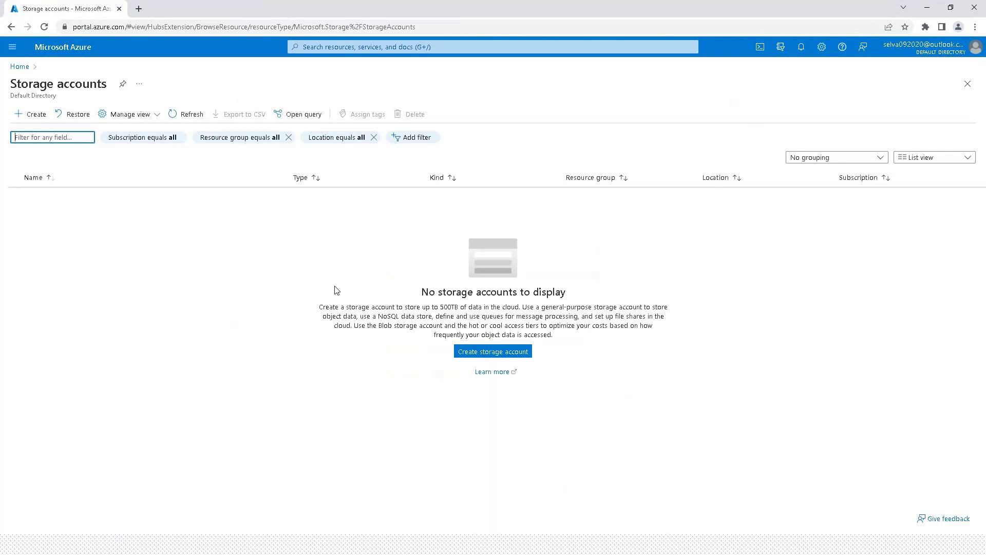
click(505, 353)
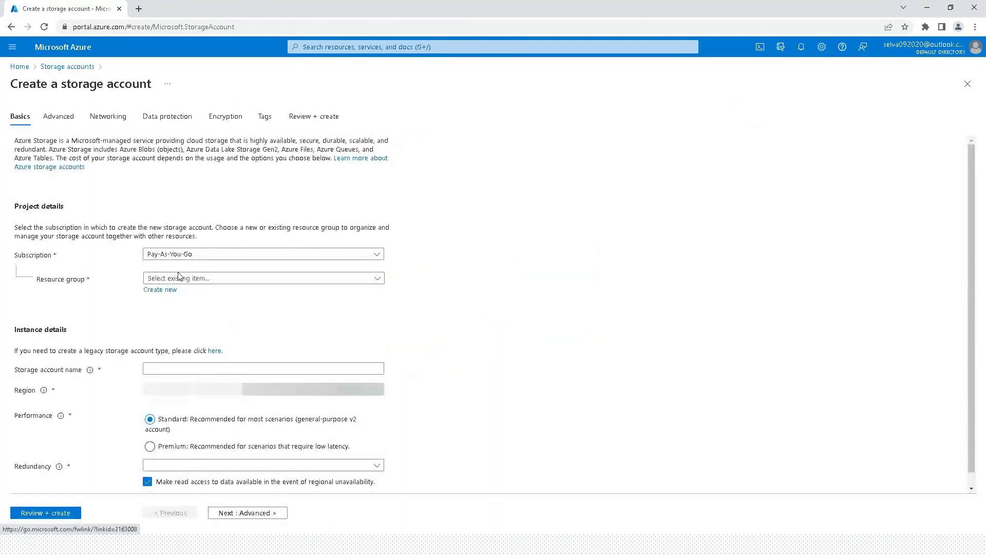
click(374, 280)
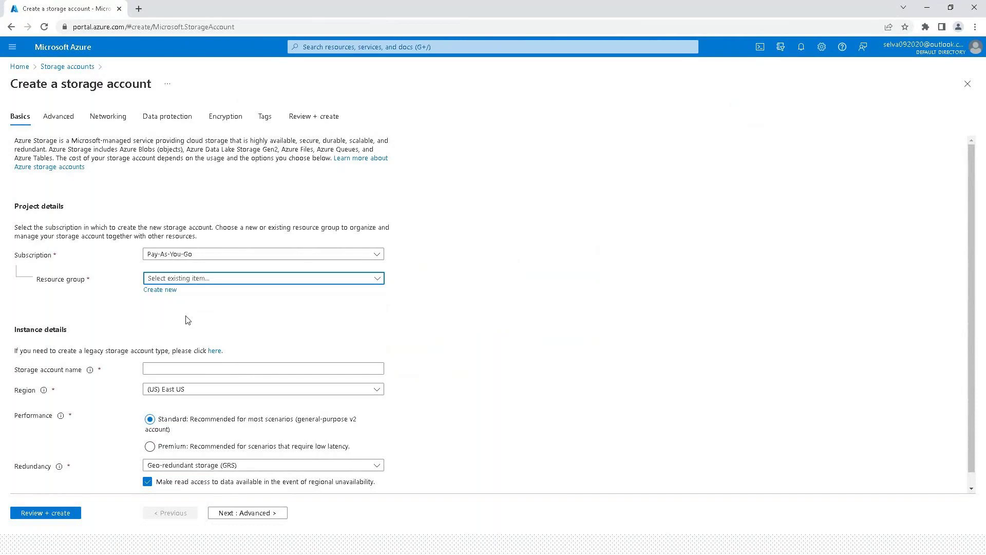
click(160, 289)
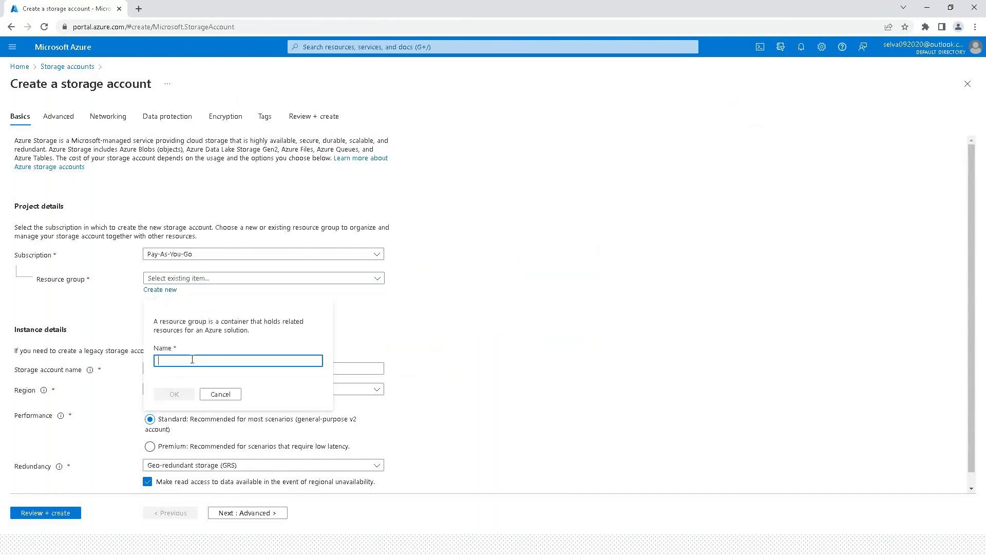
text(DevRG)
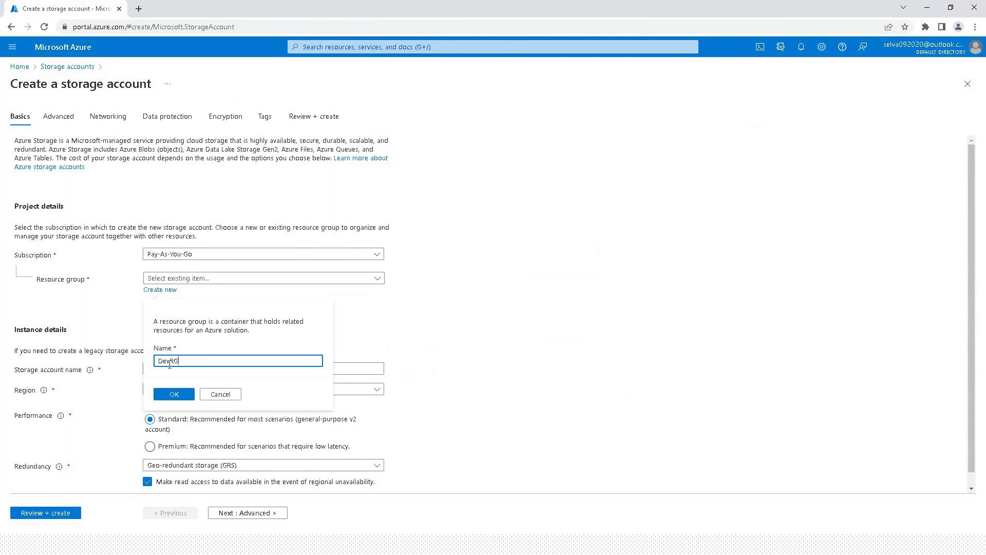
click(174, 395)
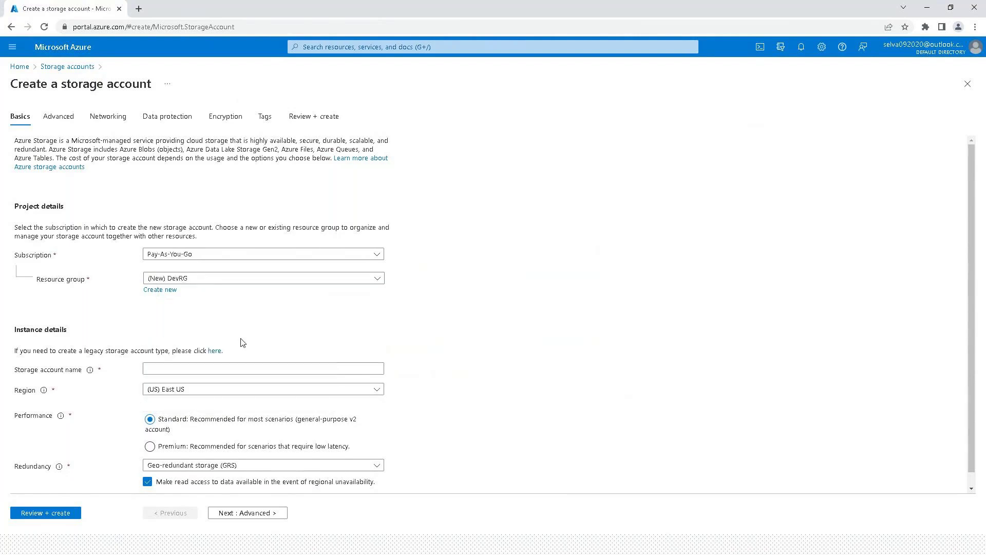
- Name the storage account blopstoragesiva, keeping the default region, performance and redundancy
click(202, 369)
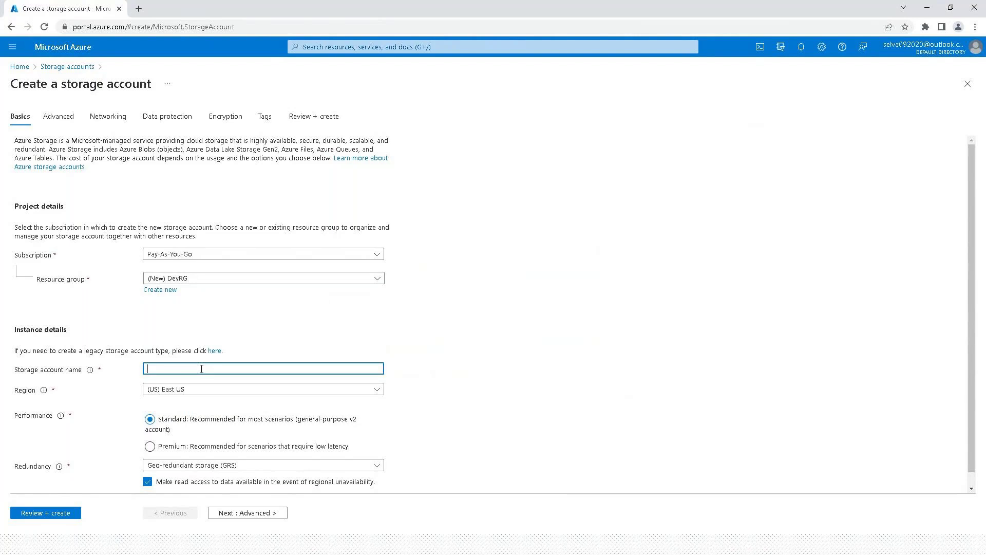
text(blopstorage)
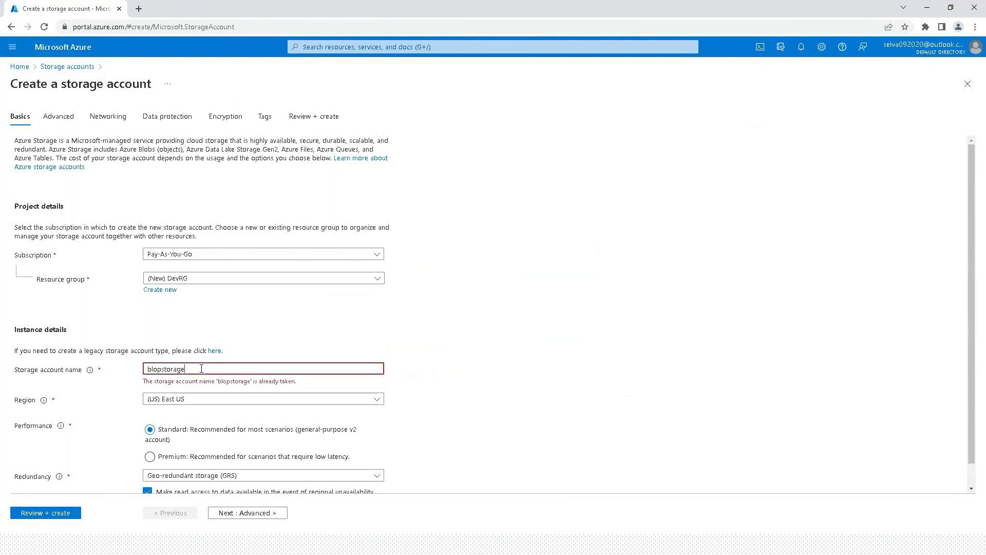
text(siva)
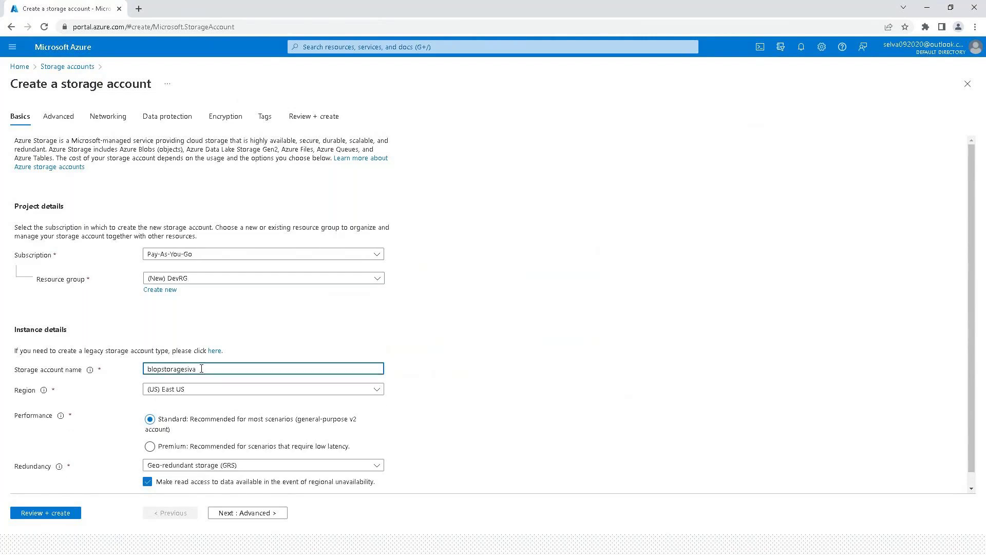
key(Tab)
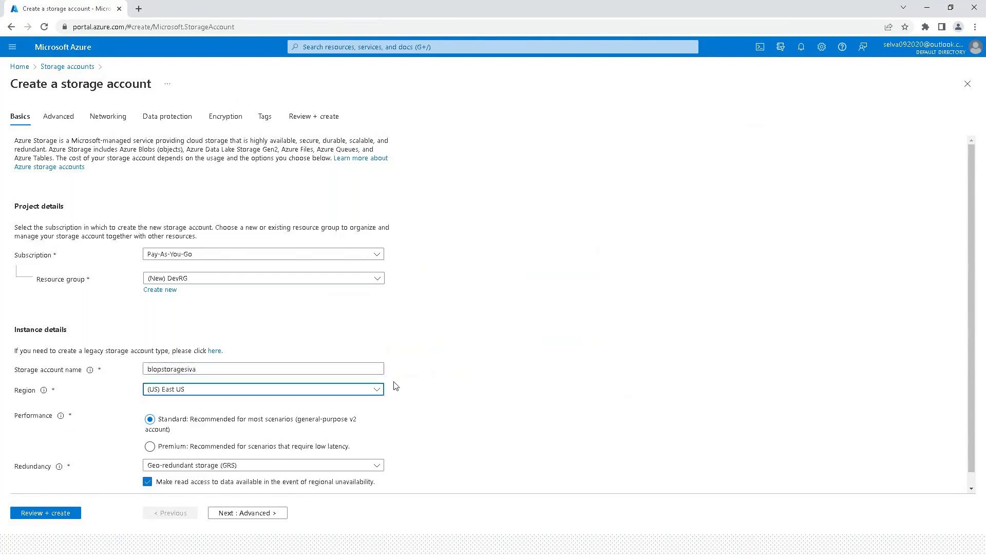
scroll(174, 438, down, 1)
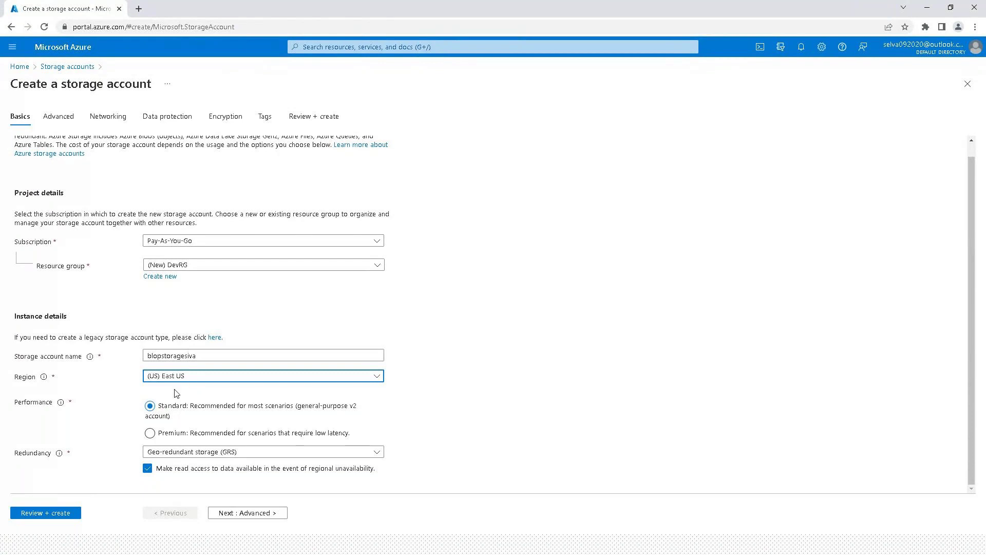
- Check the advanced settings and the review summary of the storage account, and create it
click(60, 119)
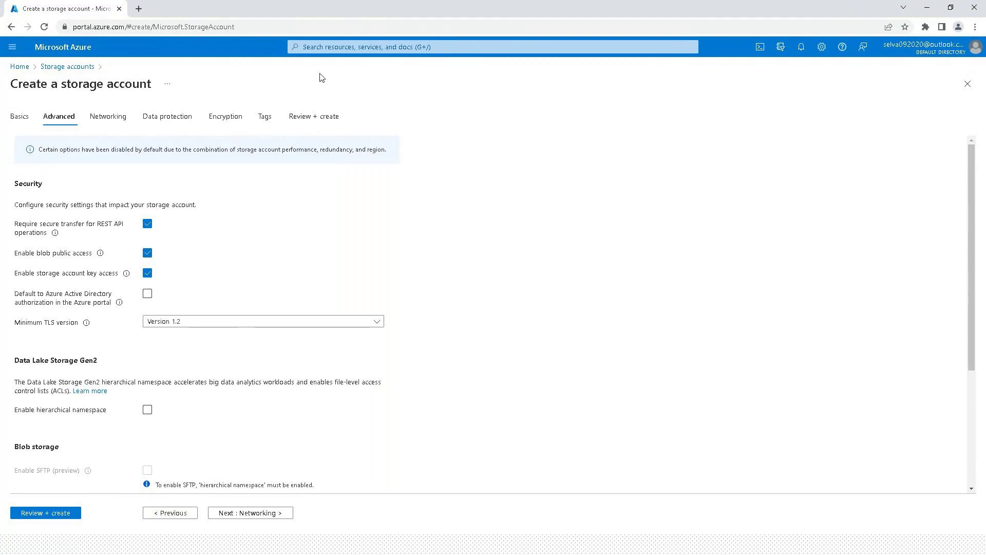
click(41, 514)
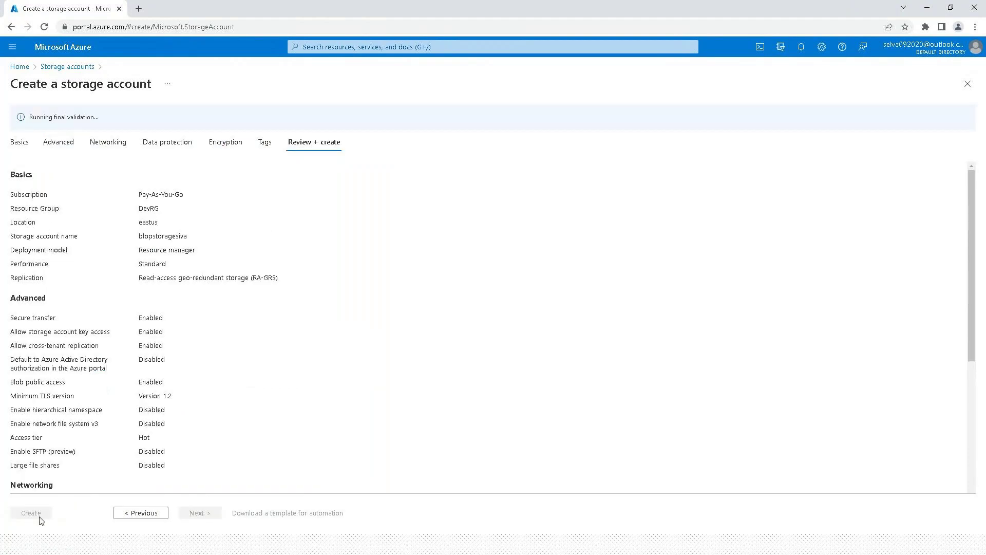
scroll(361, 280, down, 5)
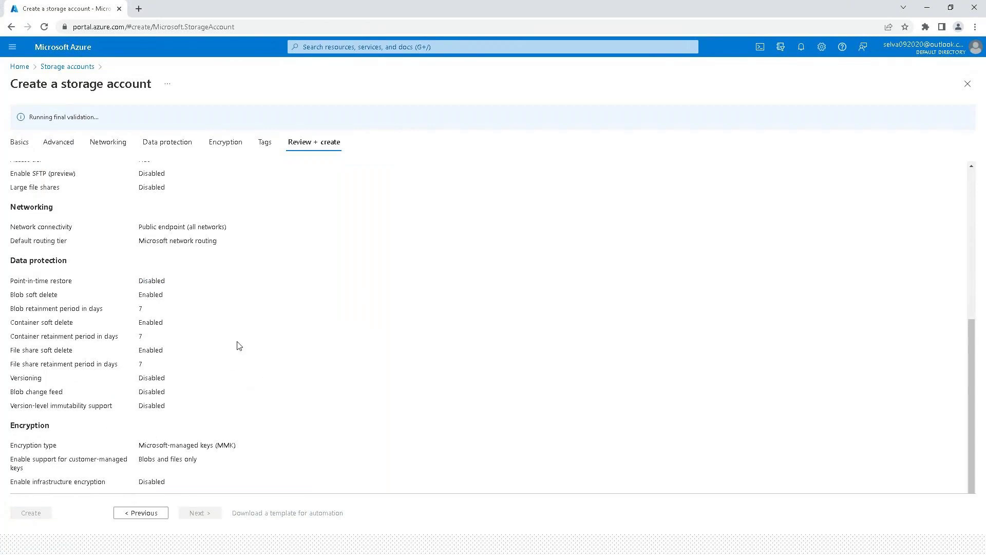
scroll(239, 344, up, 3)
scroll(239, 343, up, 3)
scroll(242, 341, down, 6)
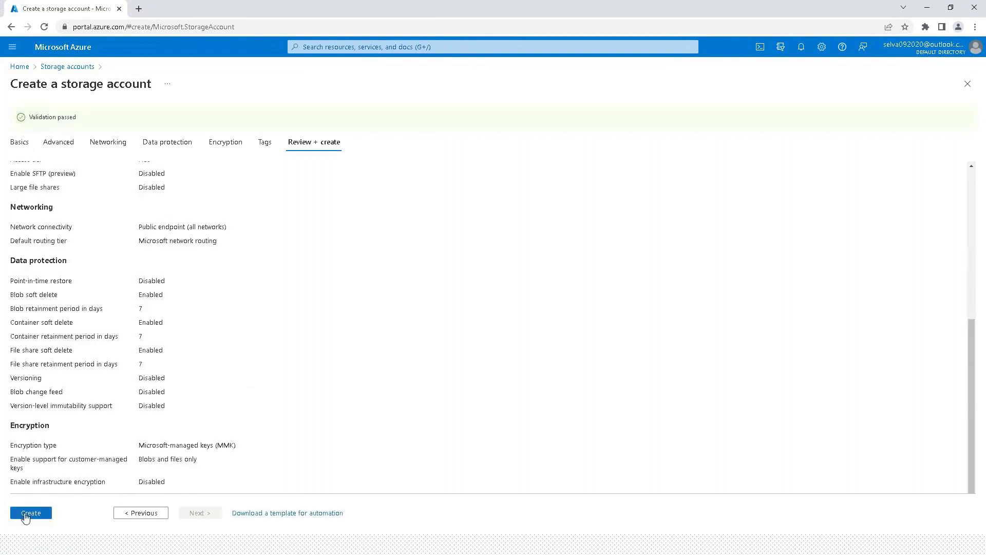
click(31, 512)
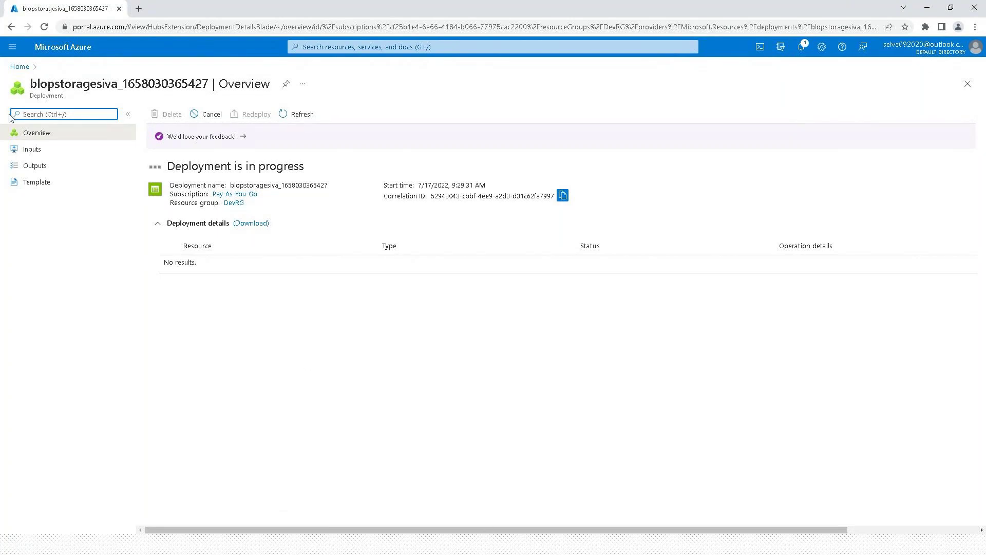
- Open the portal home page in a new browser tab and start a new data factory in the resource group DevRG
right_click(23, 67)
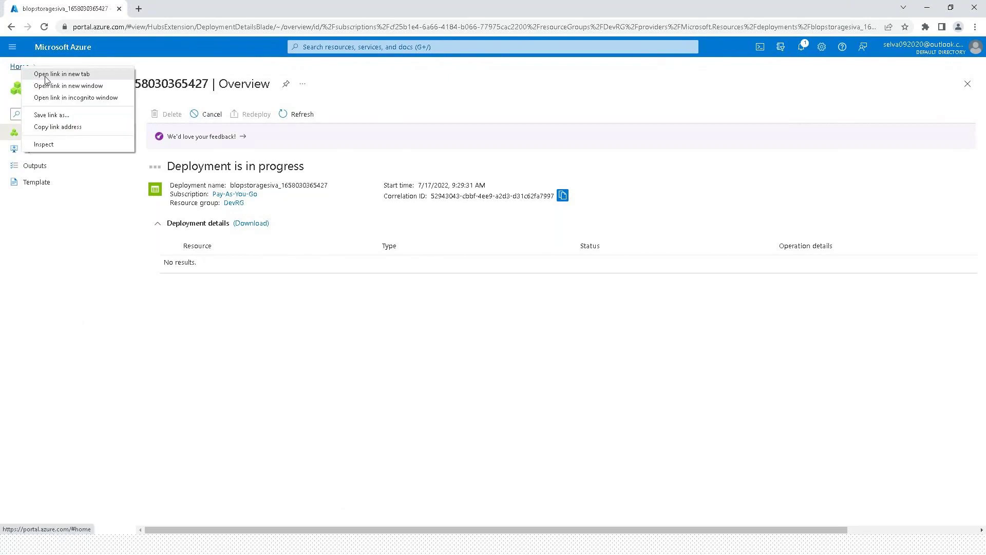
click(31, 75)
click(169, 12)
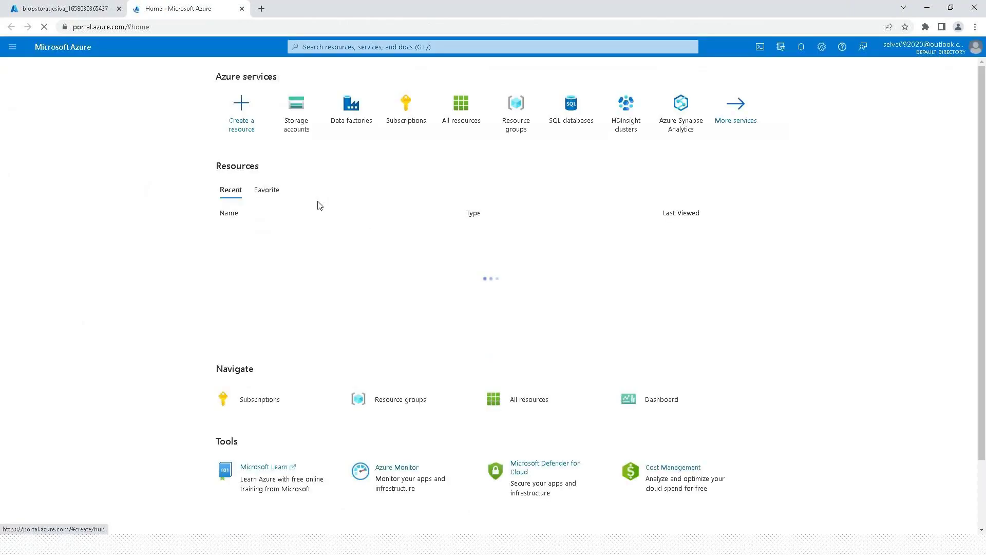
click(354, 116)
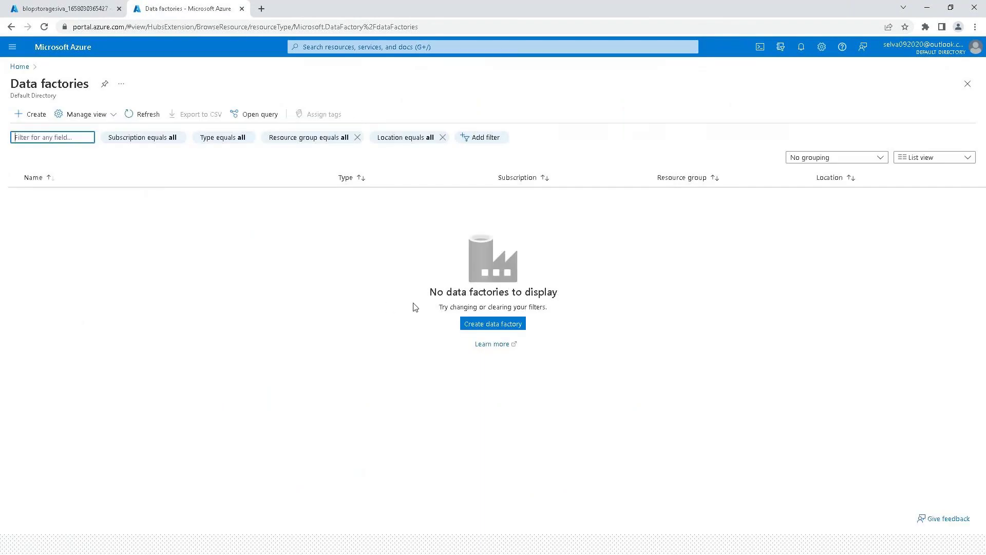
click(486, 328)
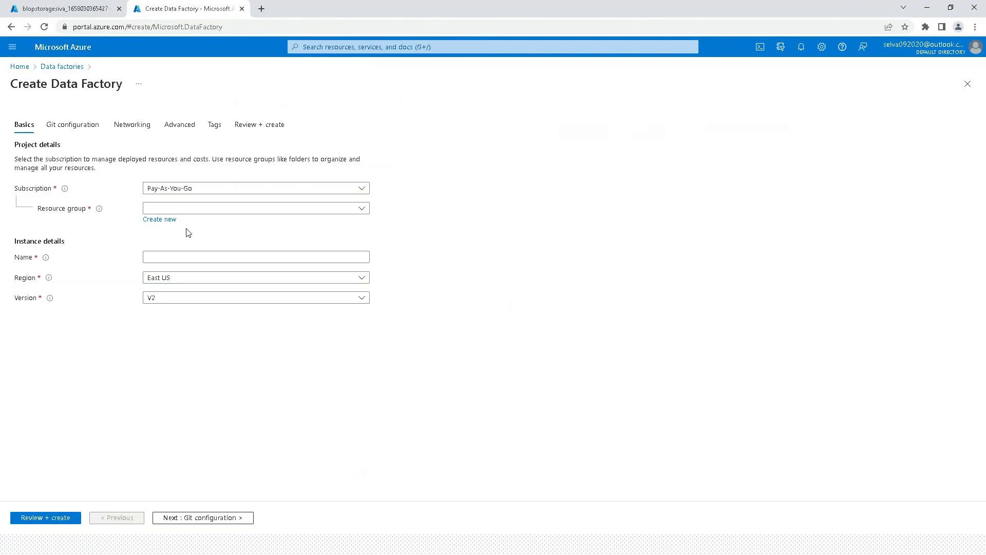
click(347, 211)
click(159, 244)
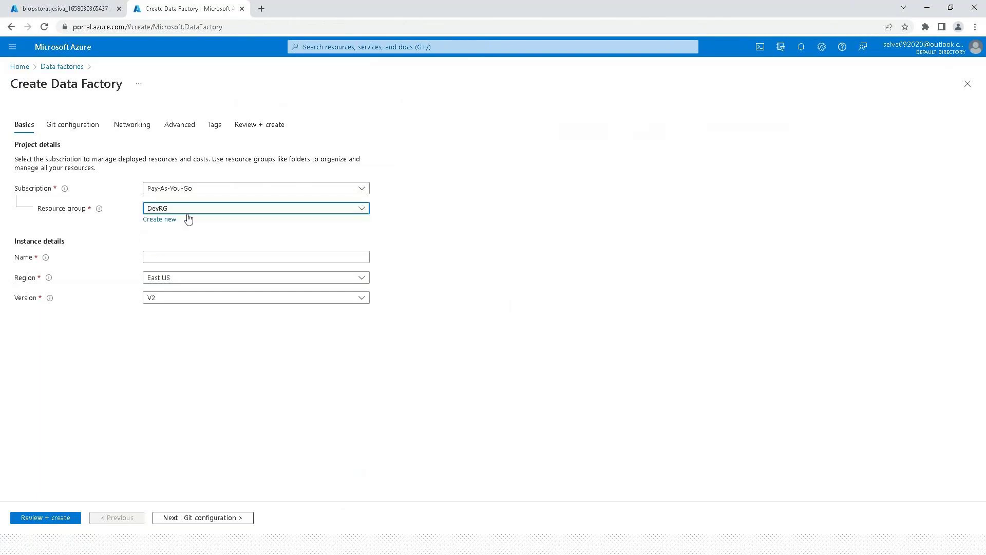
- Name the data factory adfsivaIIT, keeping the default region and version
click(169, 257)
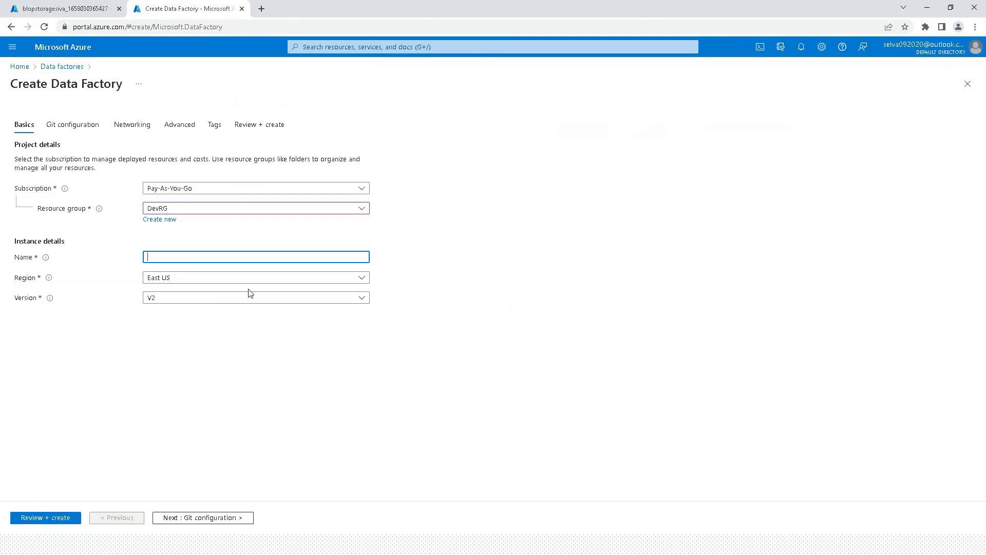
text(adfsica)
key(BackSpace)
text(va)
key(Tab)
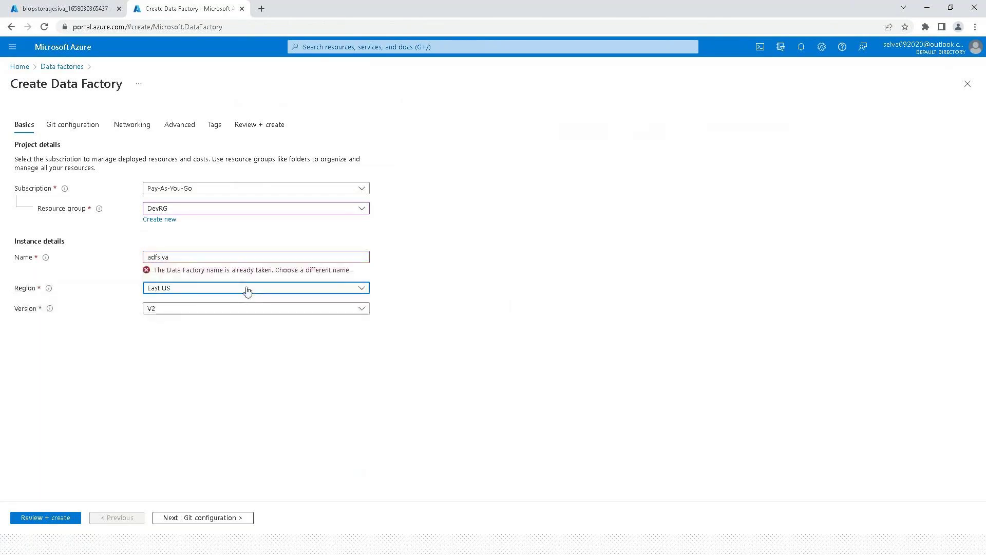
click(224, 256)
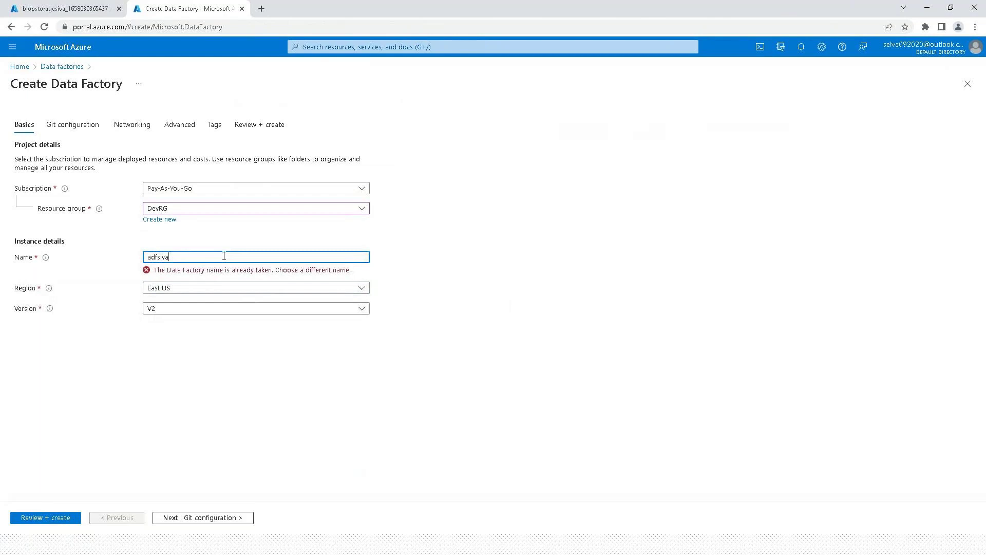
text(IIT)
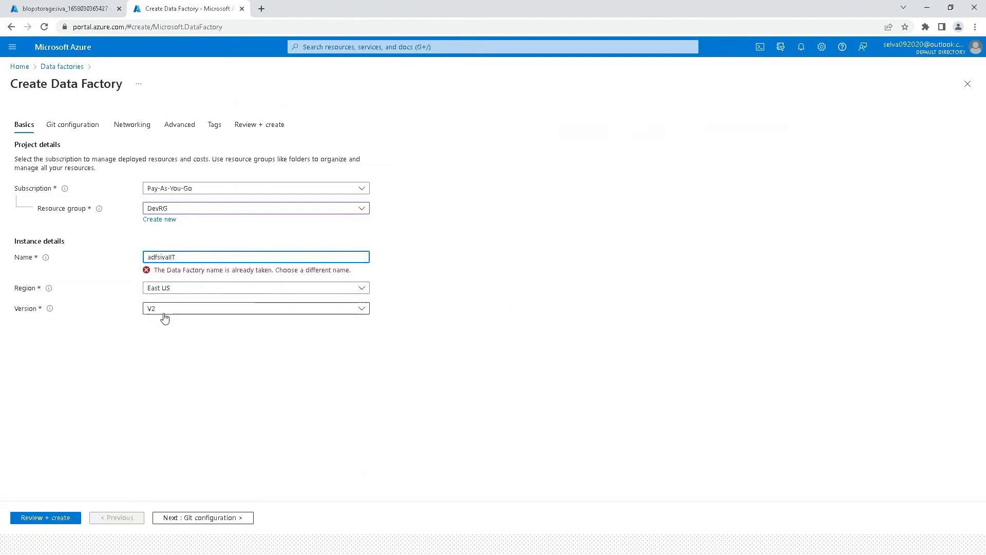
key(Tab)
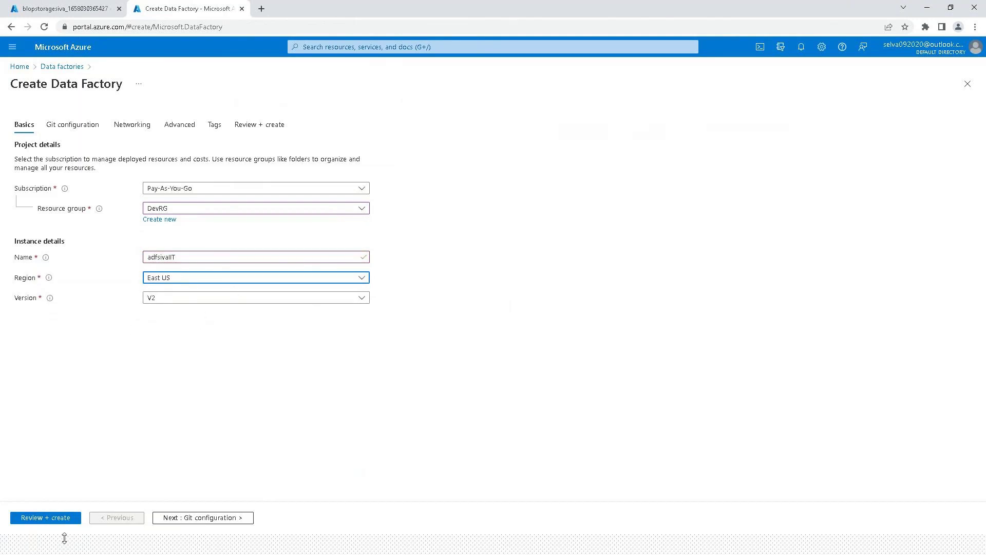
- Set the Git configuration to Configure Git later and create the data factory
click(81, 135)
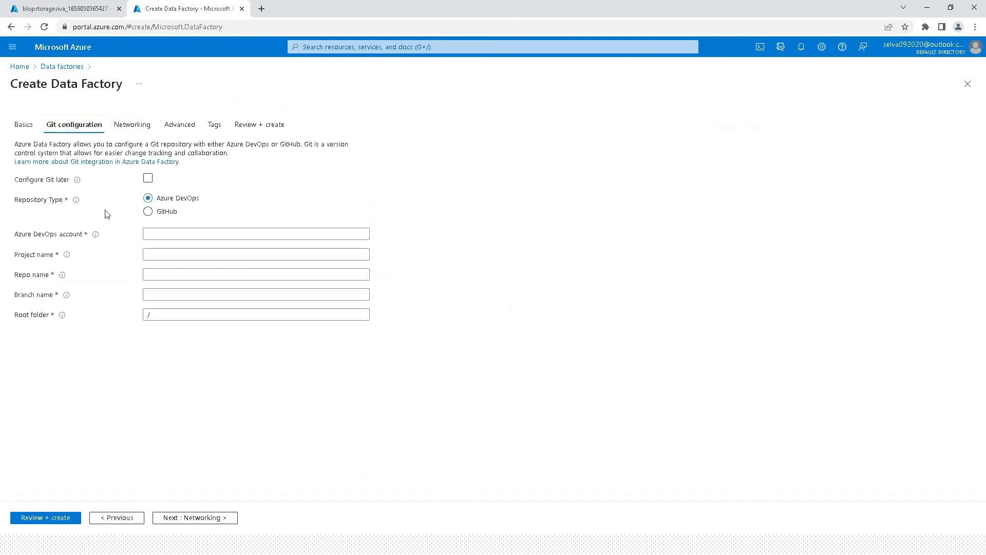
click(148, 179)
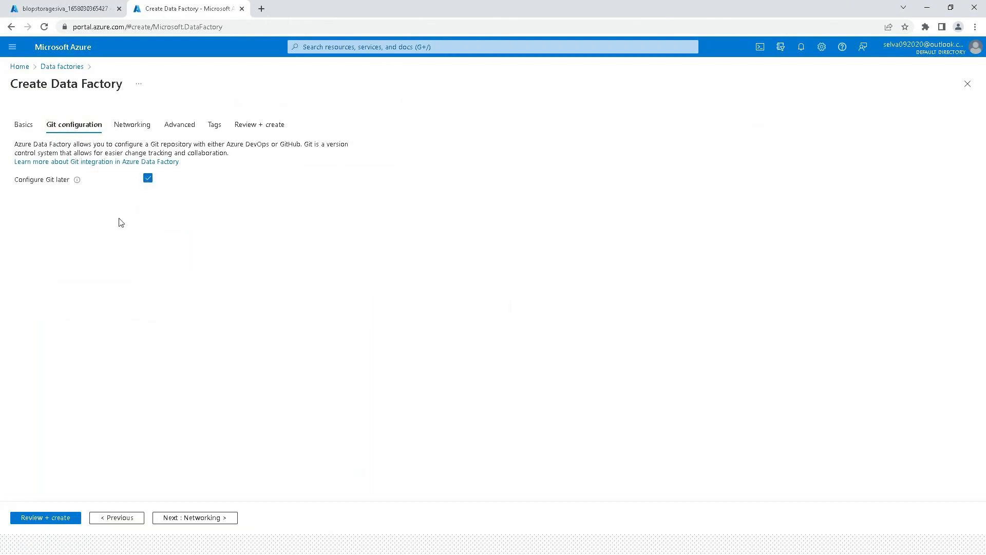
click(49, 519)
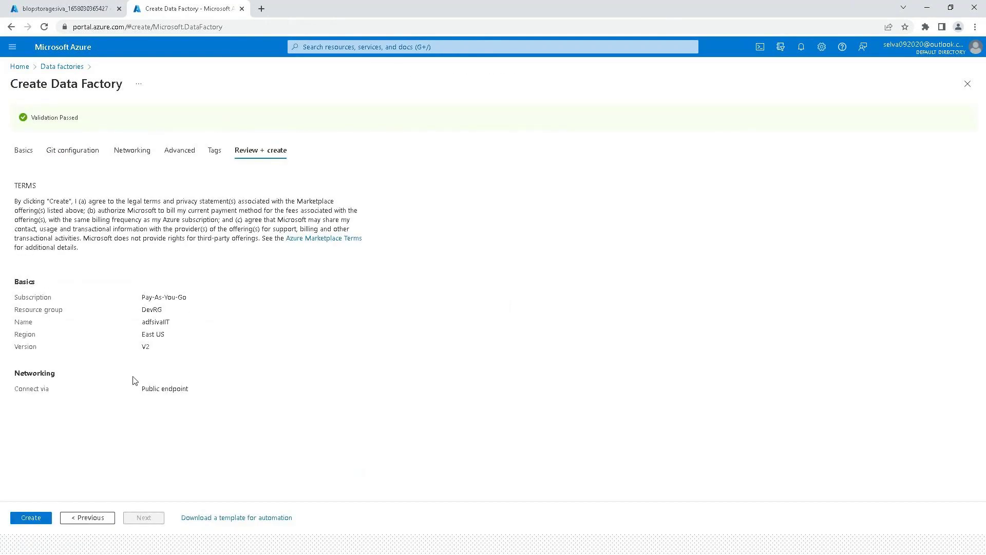
click(30, 518)
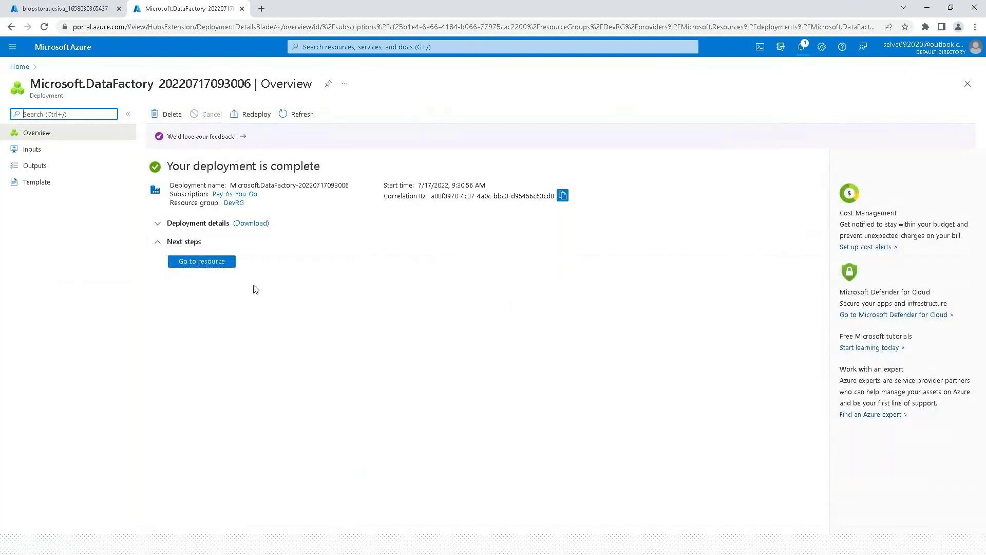
- Create a container named inputcontainer in the storage account blopstoragesiva, keeping private access, and copy its name
click(69, 10)
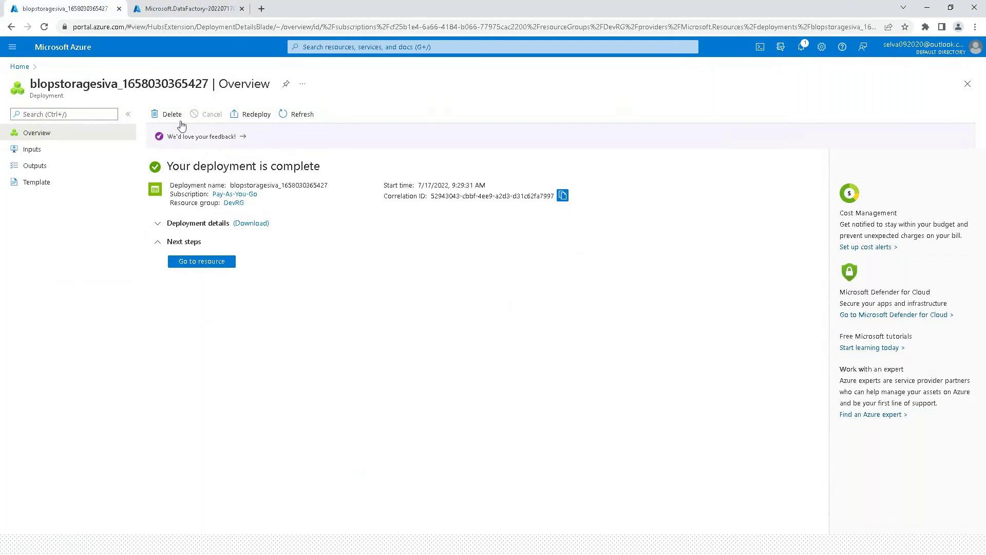
click(214, 263)
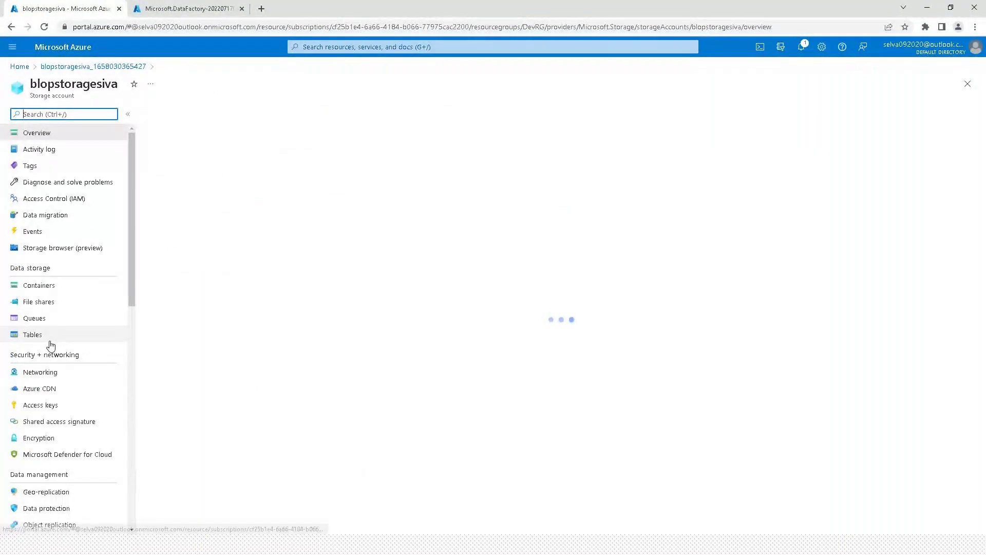
click(48, 292)
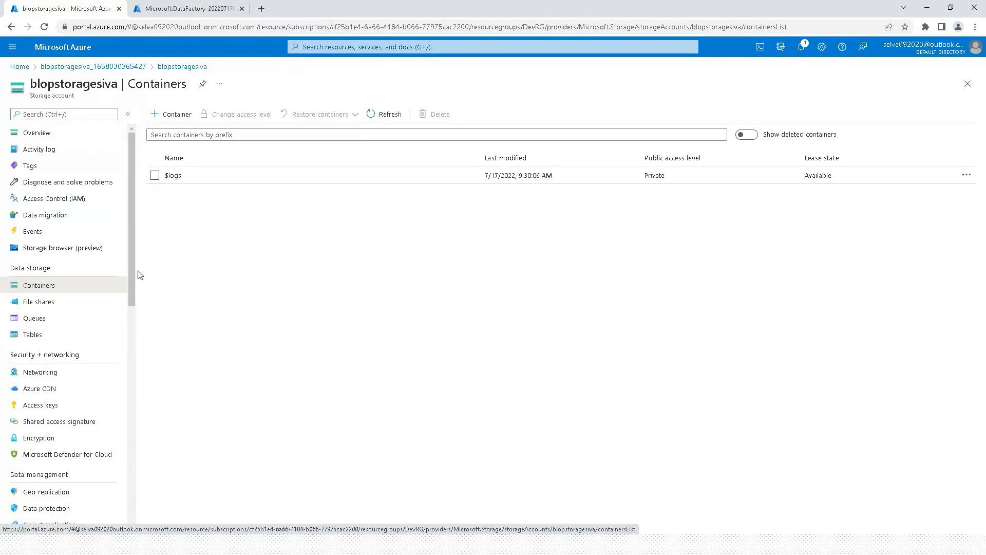
click(172, 114)
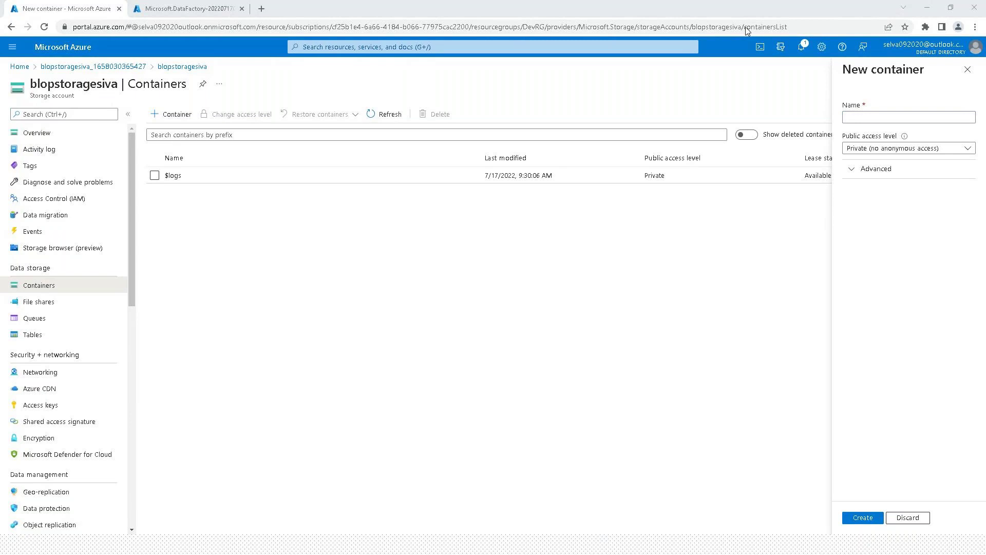
click(863, 116)
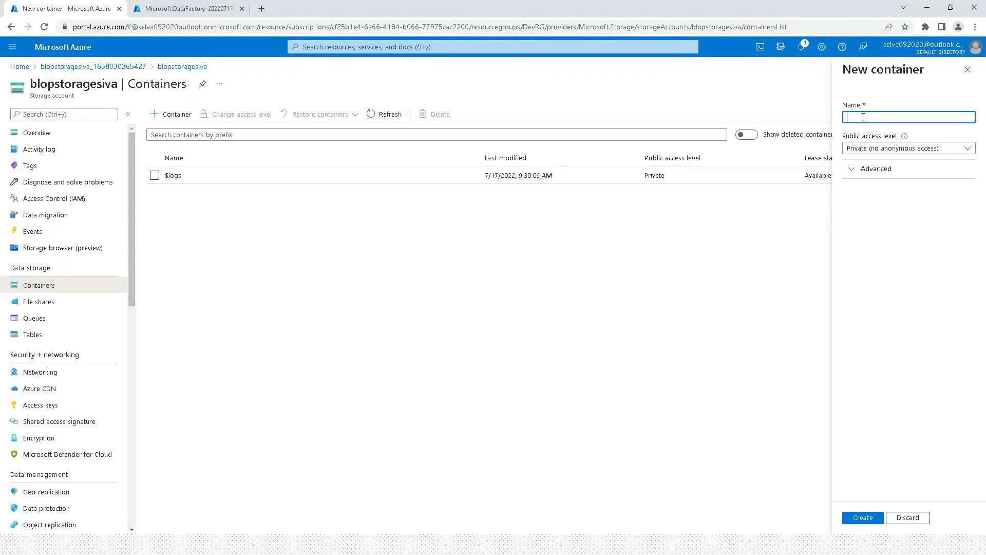
text(inputcontainre)
key(BackSpace)
text(er)
key(ctrl+a)
key(ctrl+c)
click(873, 519)
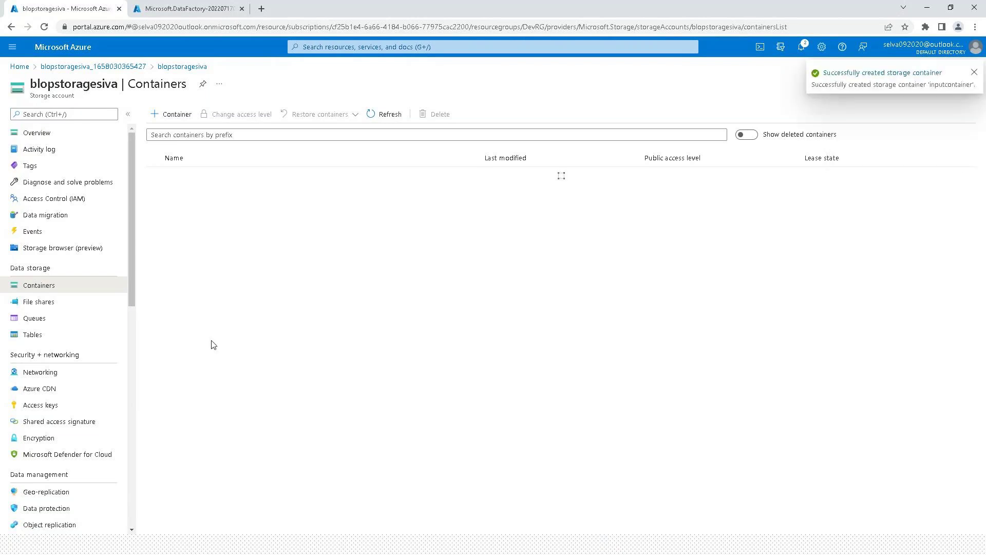
- Create a second private container named outputcontainer, reusing the copied container name
click(173, 117)
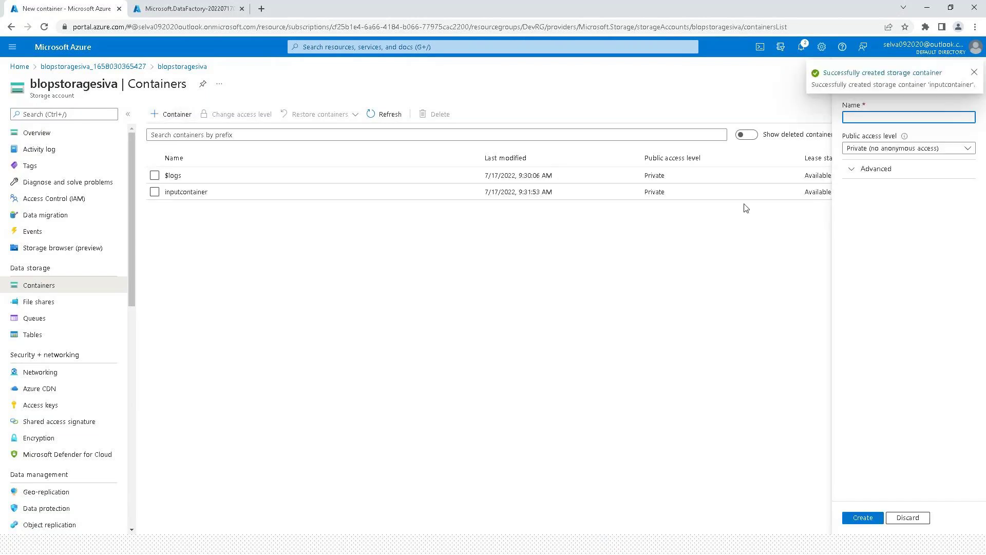
key(ctrl+v)
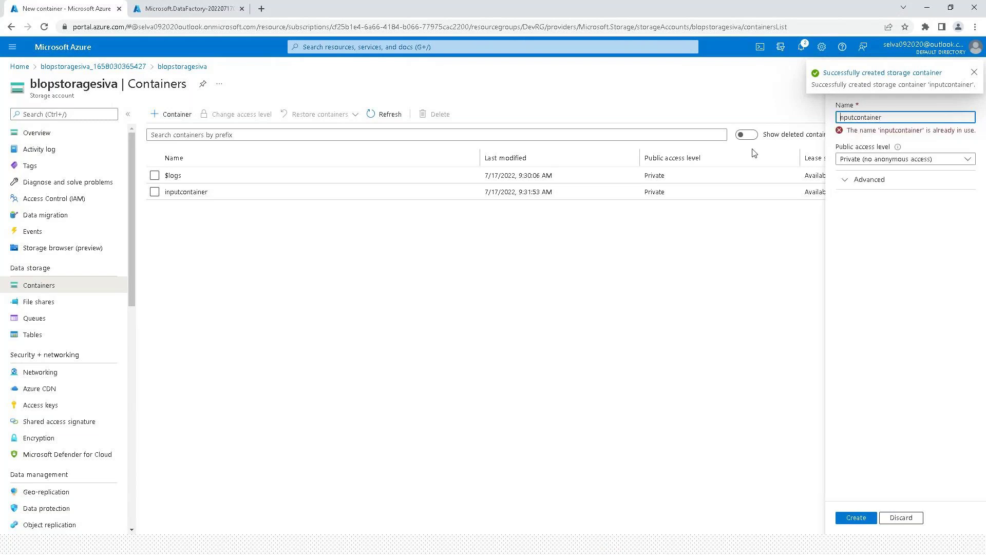
key(Home)
key(Delete)
key(Delete)
key(Delete)
text(outp)
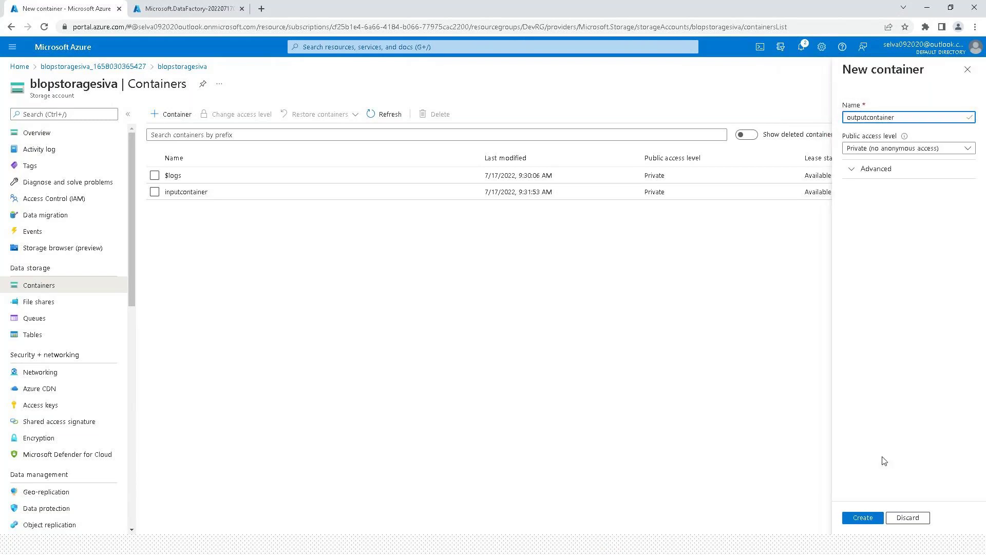
click(873, 518)
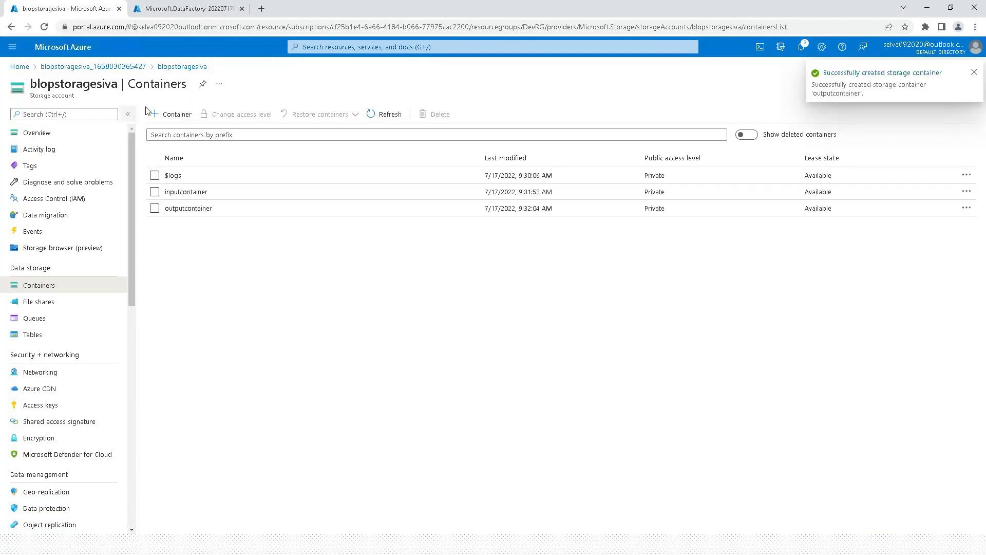
- Upload the files cust1.csv and cust2.csv from the Input Files folder to inputcontainer
click(186, 192)
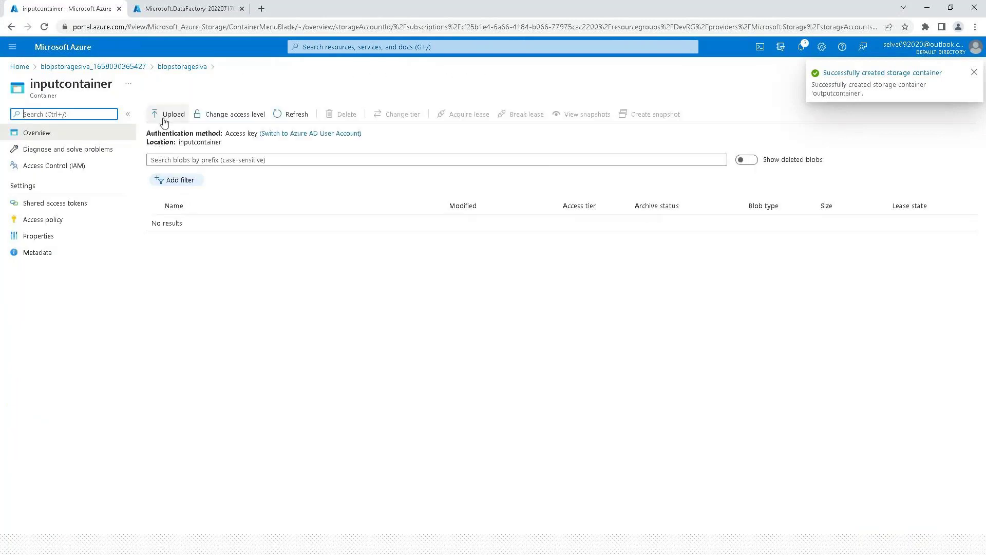
click(169, 119)
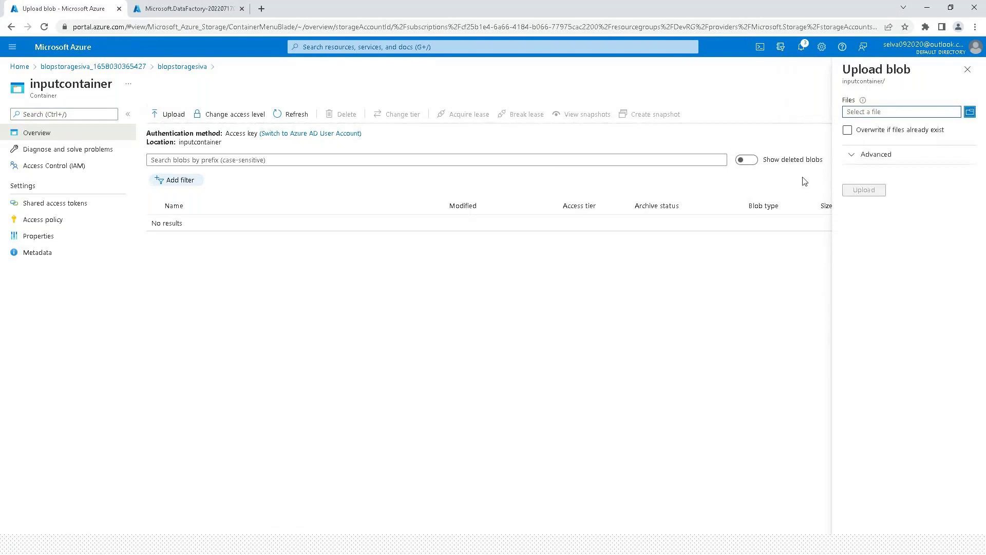
click(969, 112)
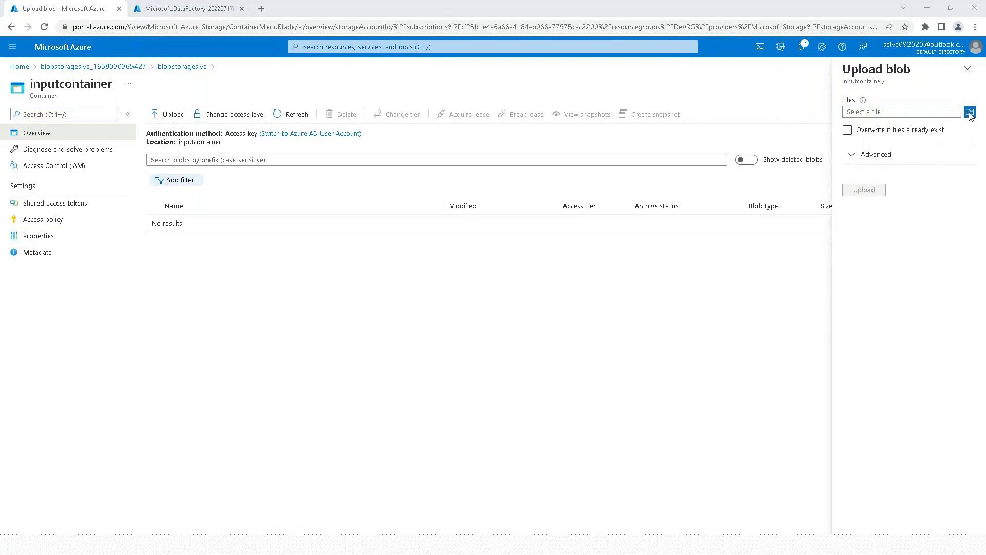
click(113, 97)
ctrl+click(113, 107)
click(416, 409)
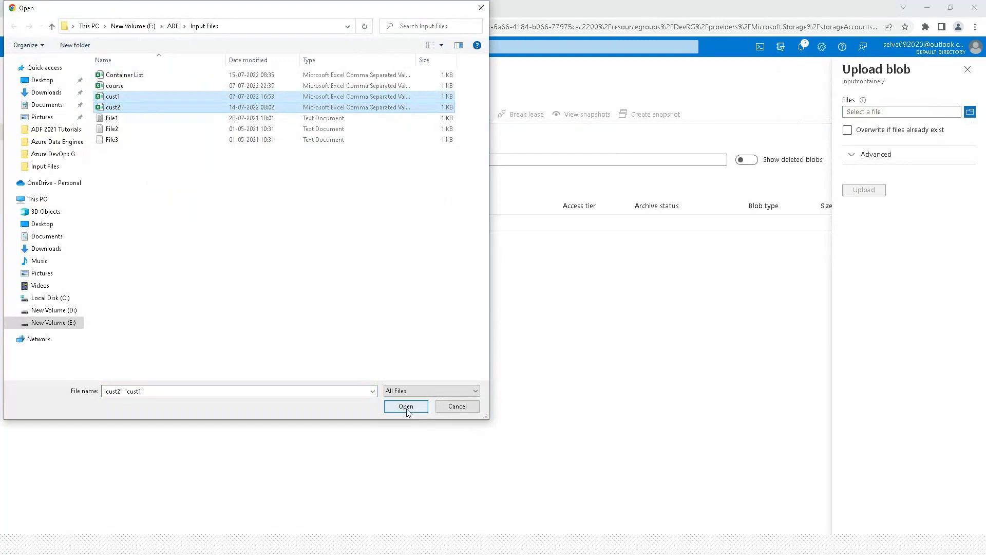
click(409, 408)
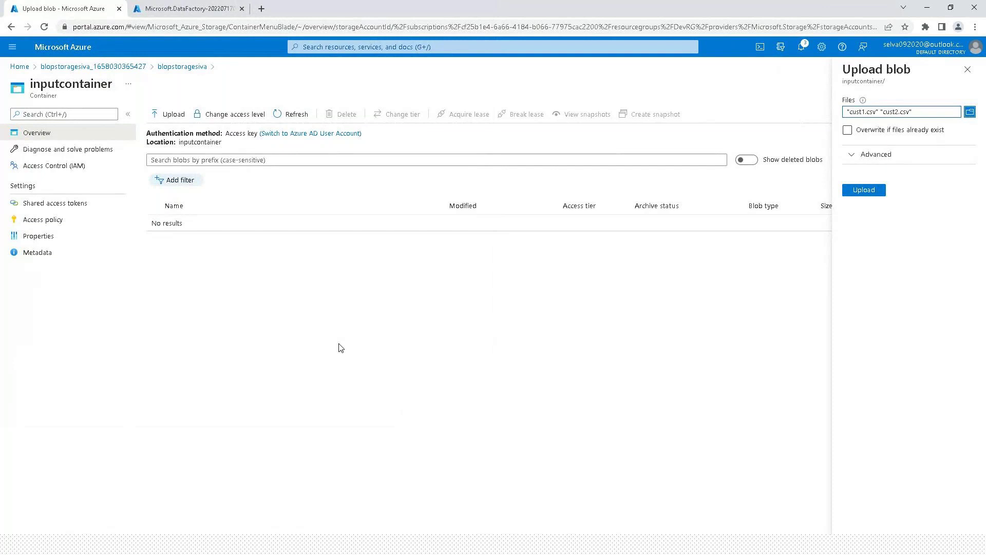
click(862, 193)
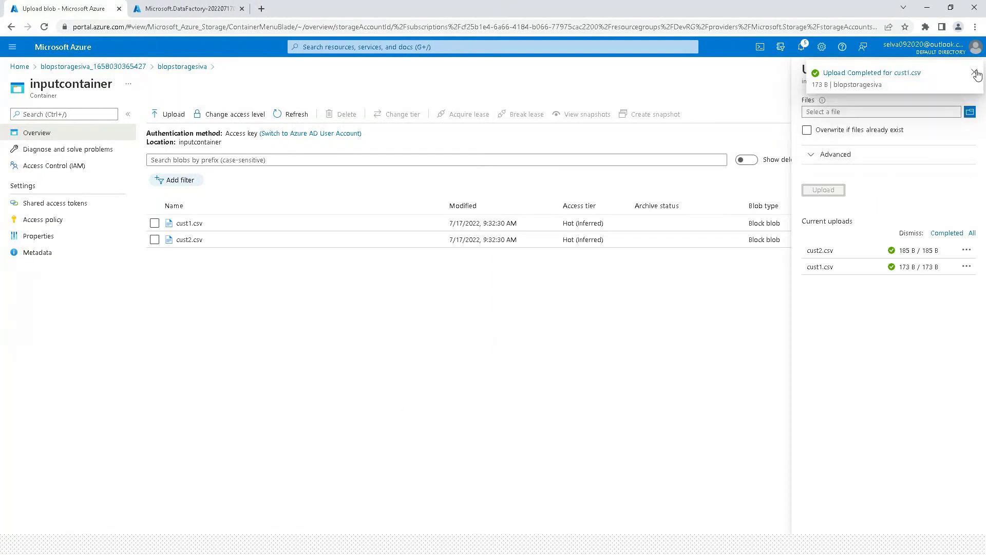
click(975, 73)
- Upload the files fruits.json and person.json from the ADF folder to inputcontainer
click(970, 111)
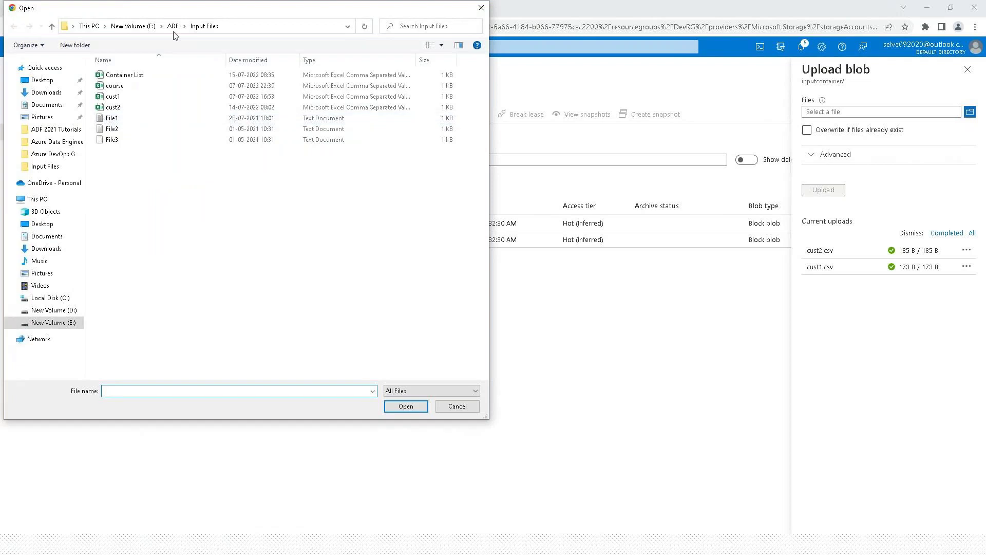
click(172, 25)
click(112, 323)
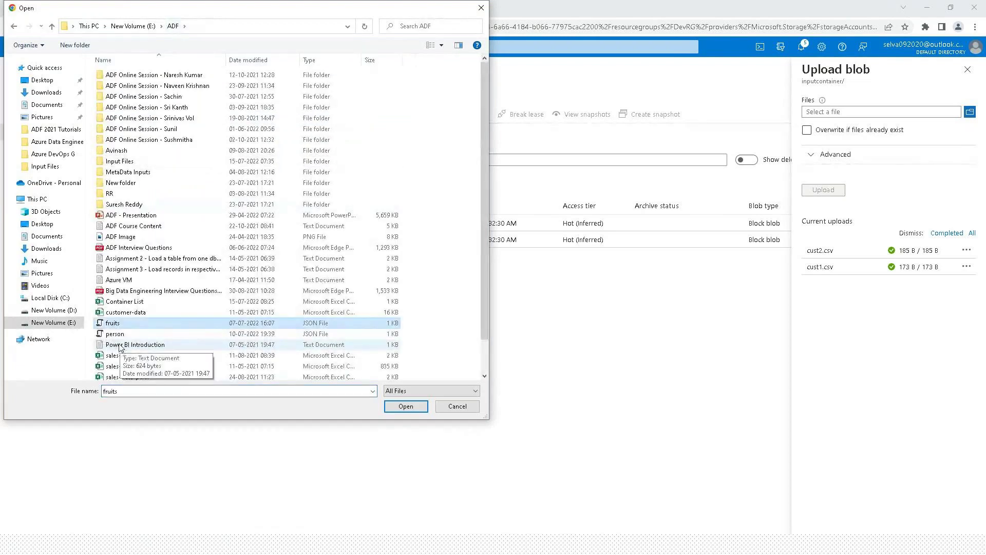
ctrl+click(115, 333)
click(405, 406)
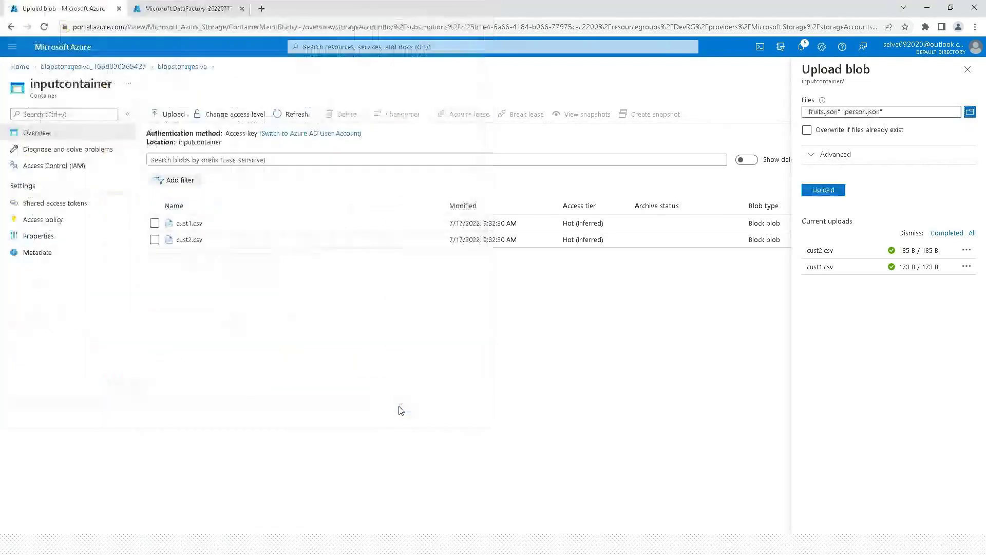
click(822, 190)
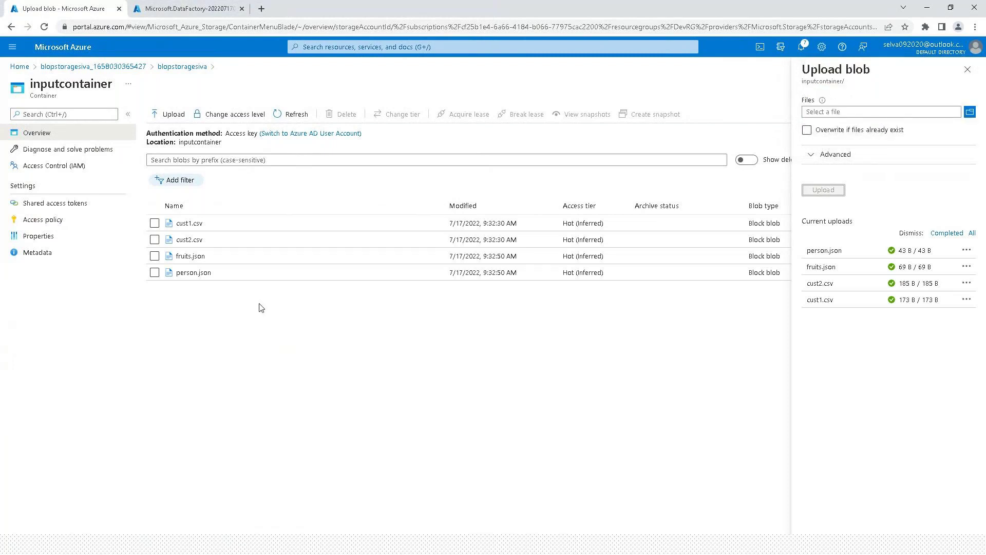
- Check the contents of inputcontainer and outputcontainer from the storage account's container list
click(201, 67)
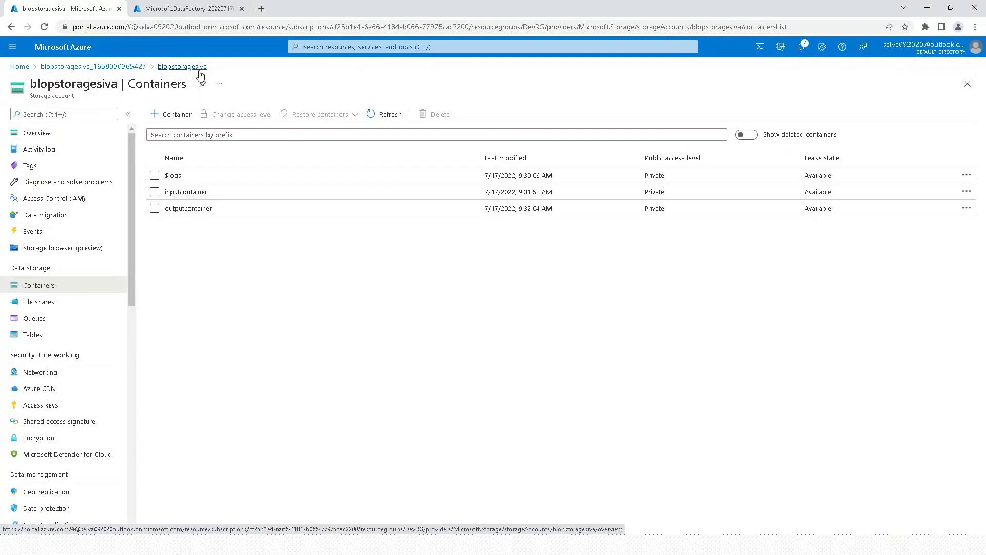
click(180, 192)
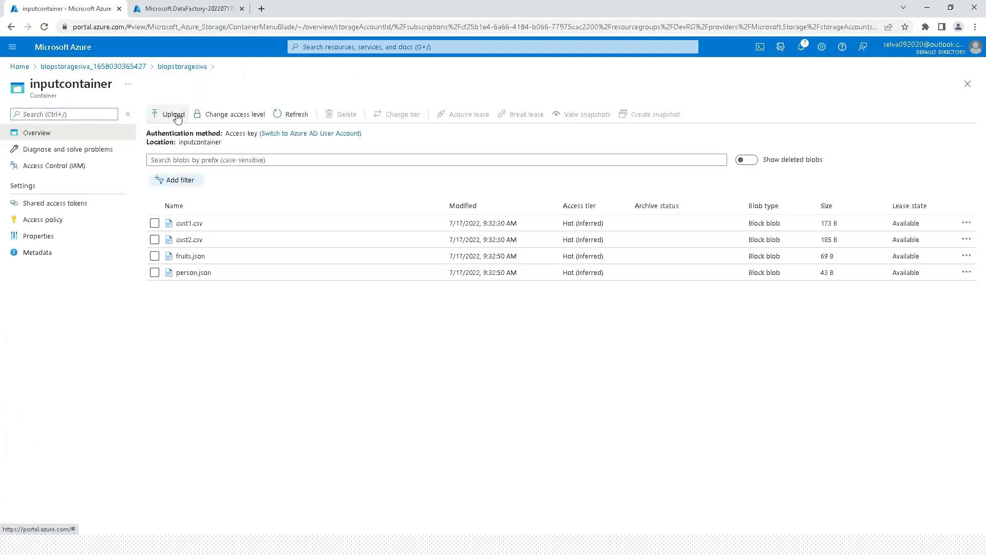
click(182, 66)
click(188, 209)
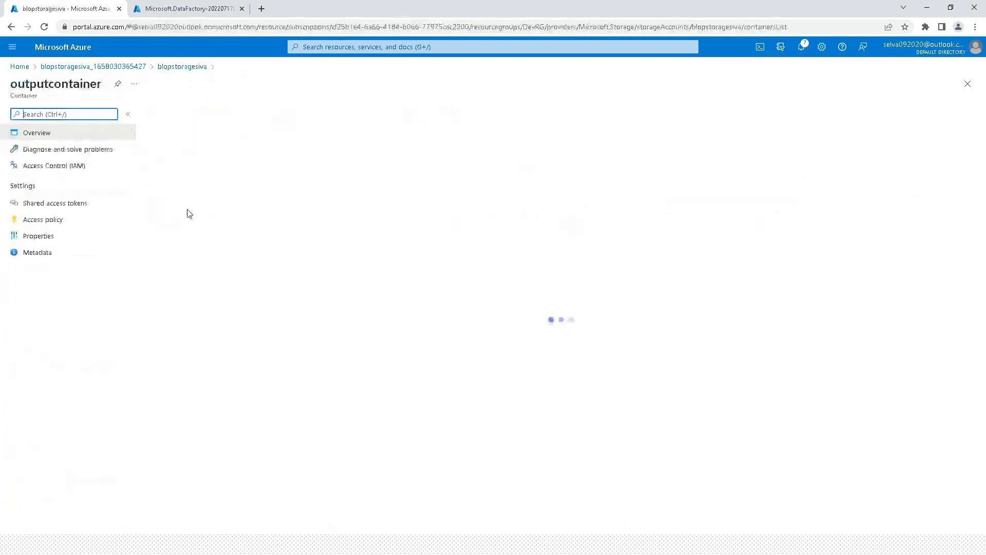
click(185, 67)
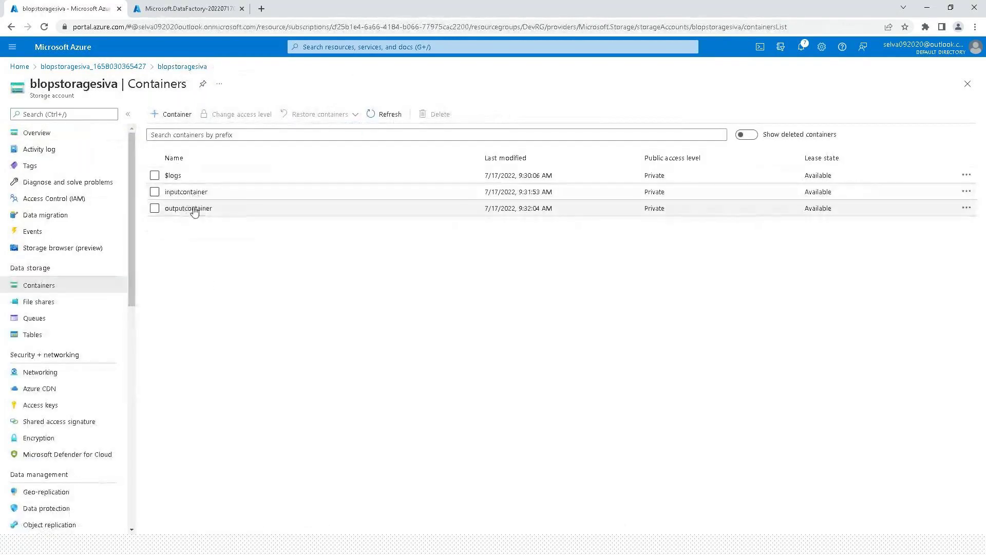
- Open the deployed data factory adfsivaIIT, launch Azure Data Factory Studio and dismiss the feedback survey
click(177, 11)
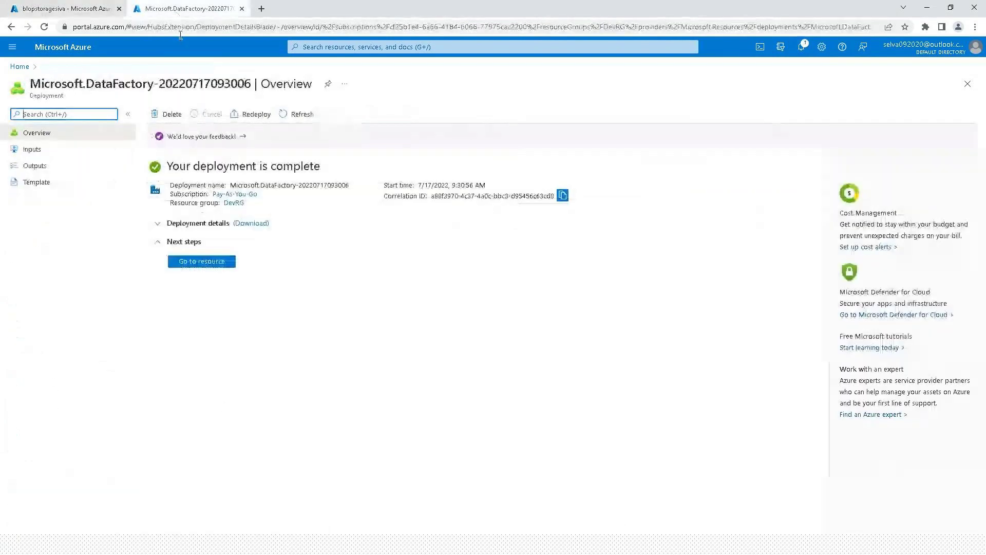
click(202, 262)
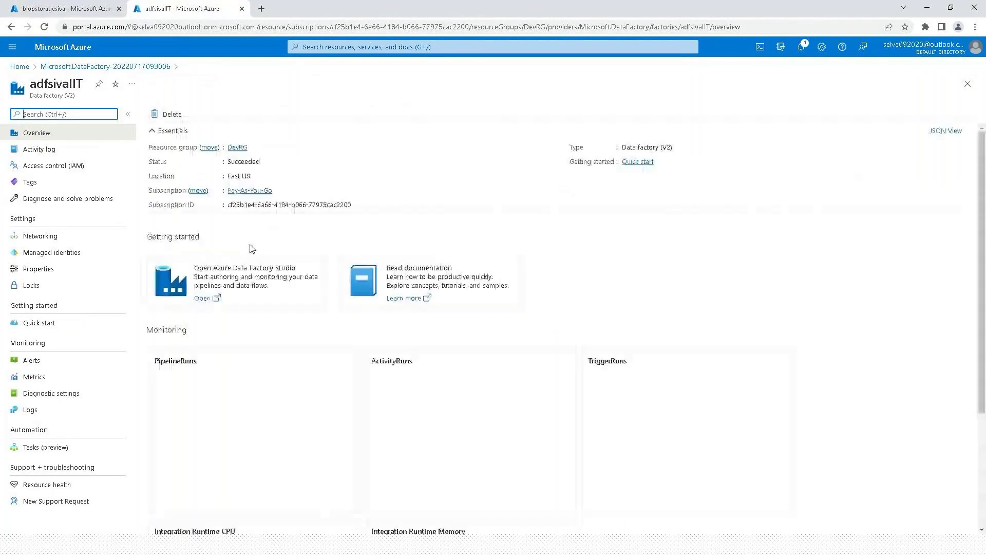
click(236, 271)
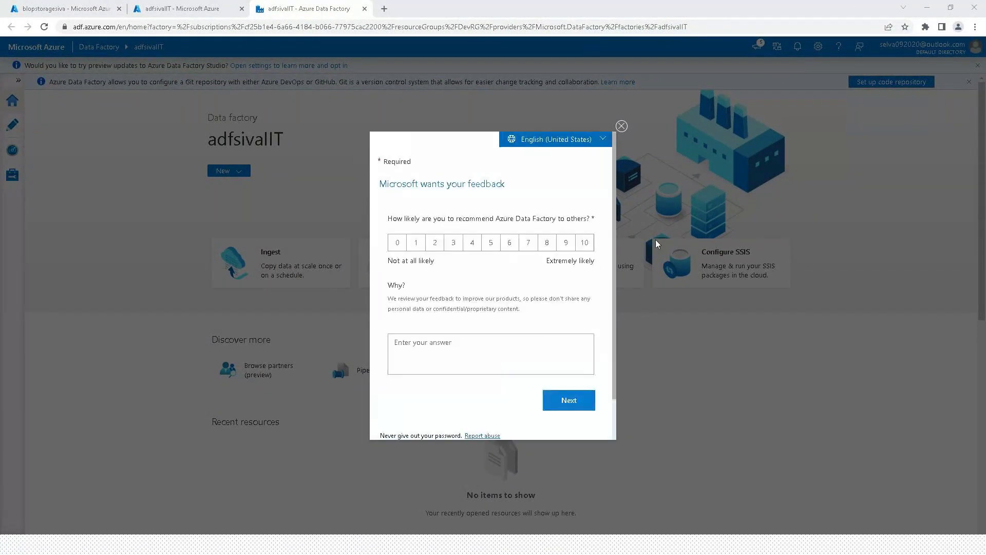
drag(451, 149, 378, 155)
click(621, 126)
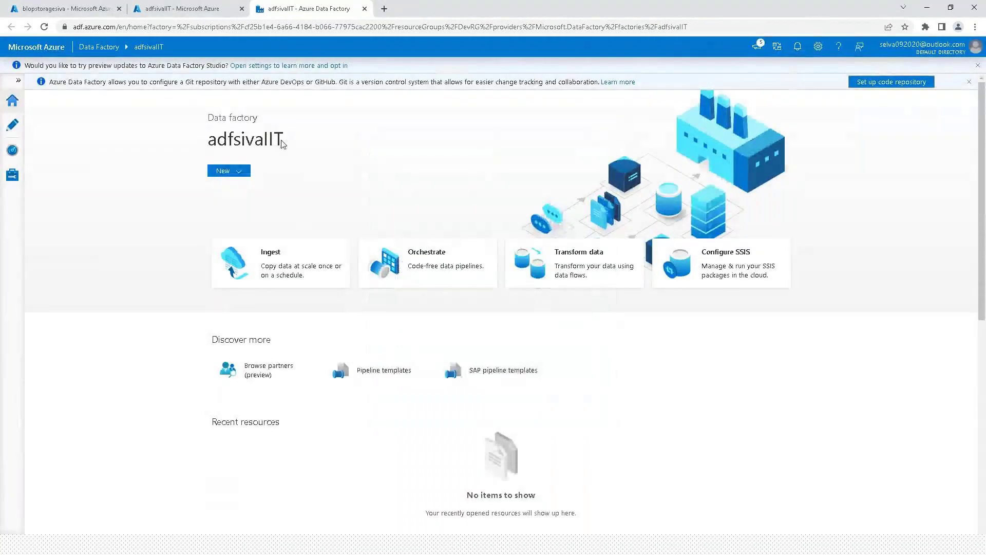
- Start a new linked service in the data factory with Azure Blob Storage as its data store
click(10, 175)
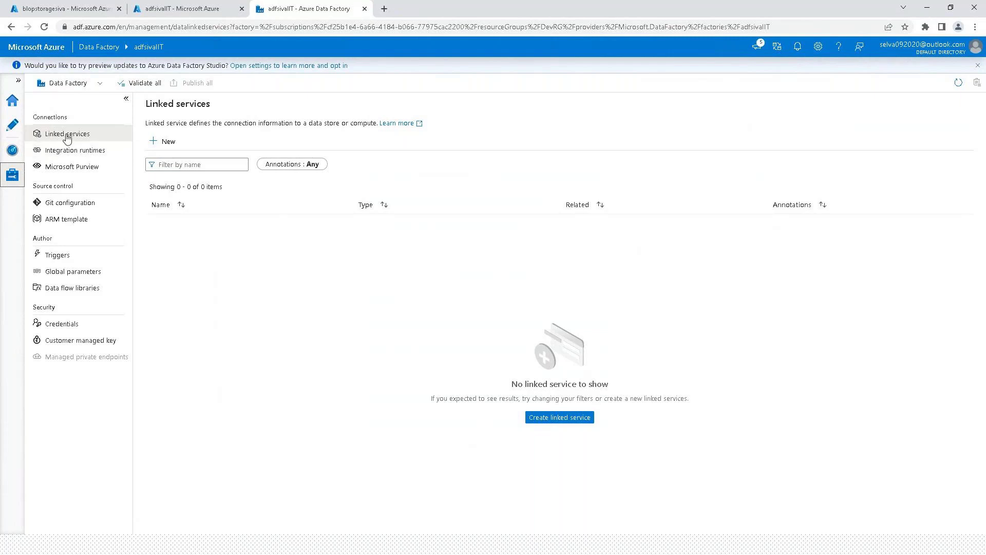
click(165, 144)
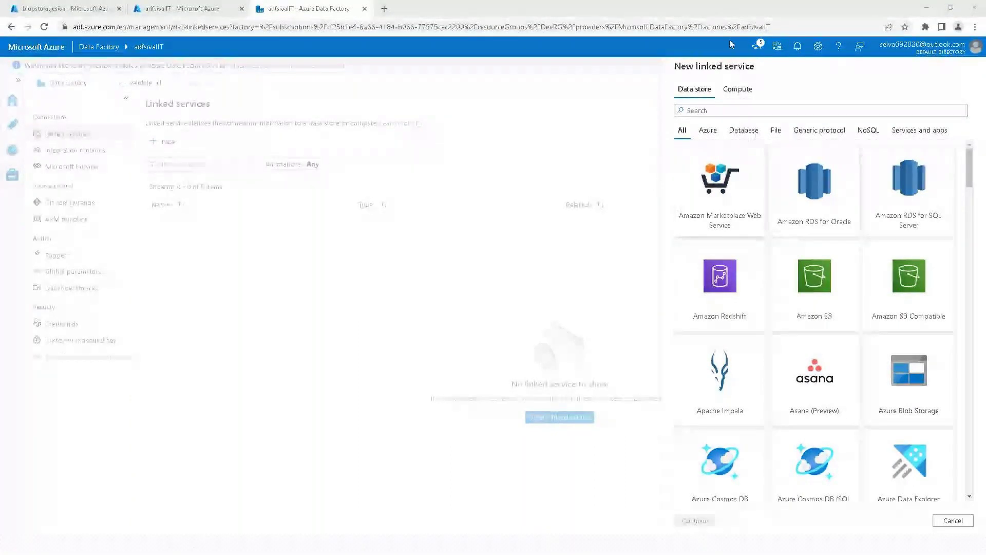
click(822, 109)
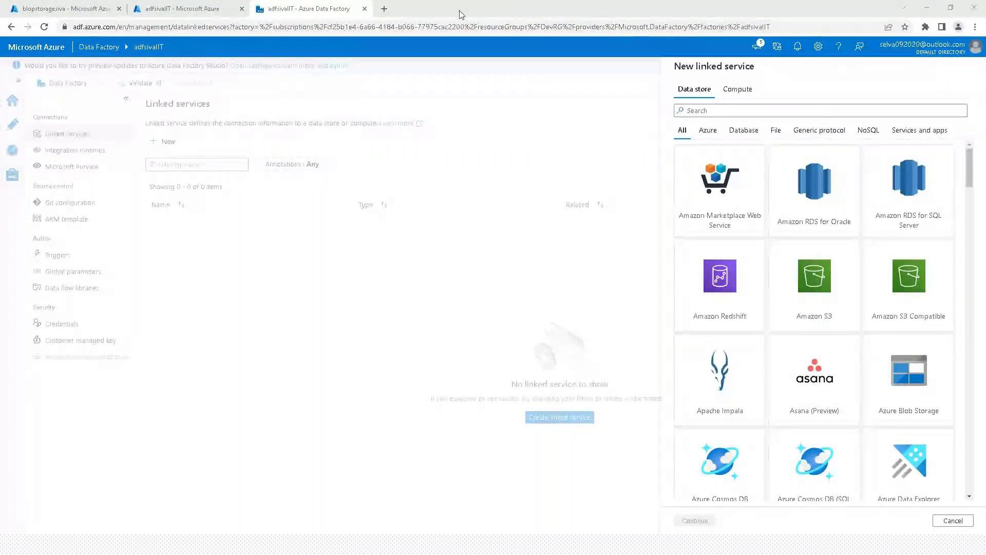
click(789, 114)
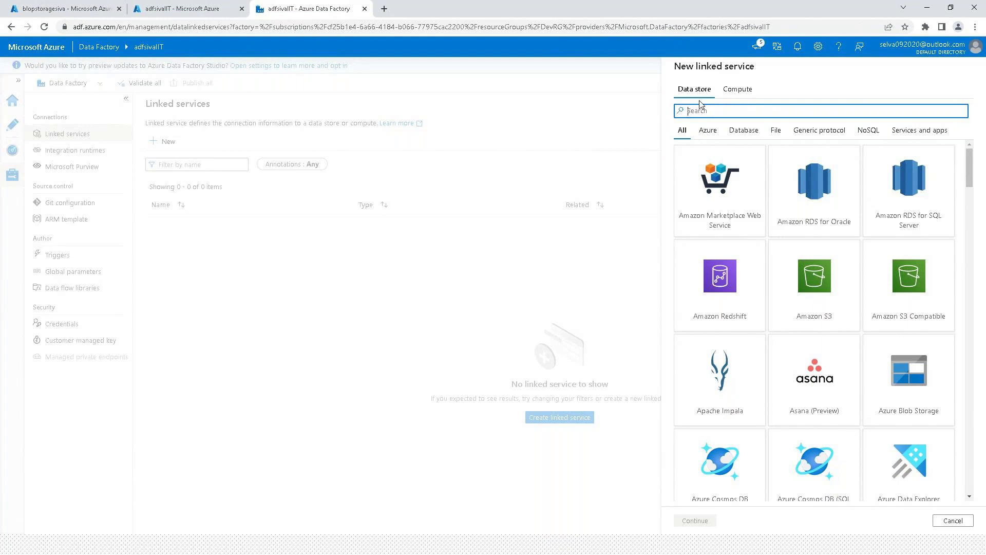
text(blob)
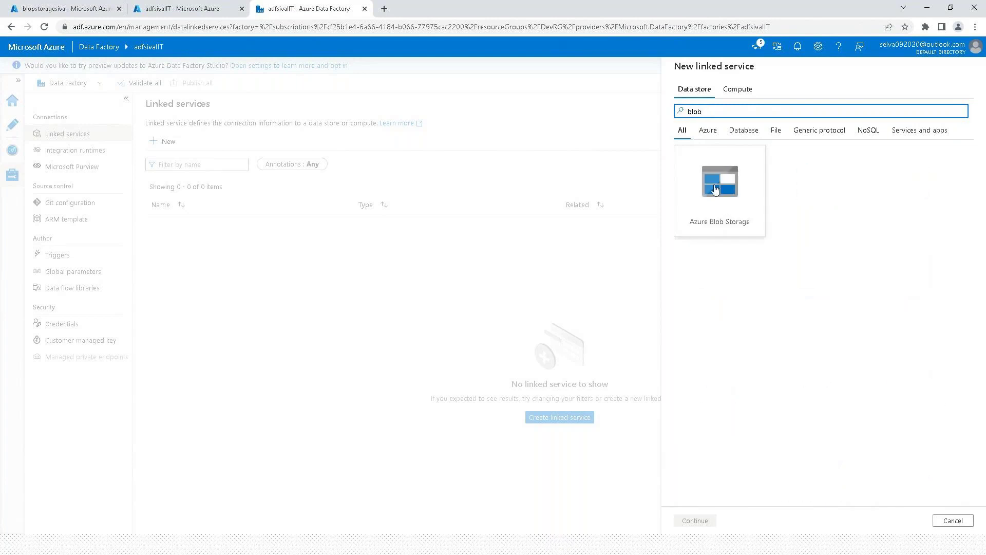
click(697, 161)
click(696, 521)
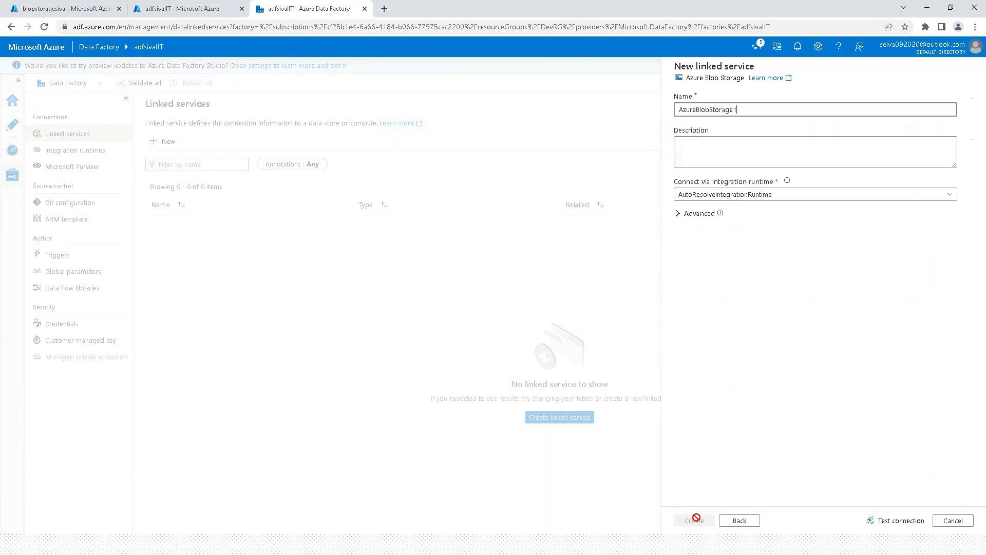
- Name the linked service LS_ABS and select AutoResolveIntegrationRuntime as its integration runtime
text(LS)
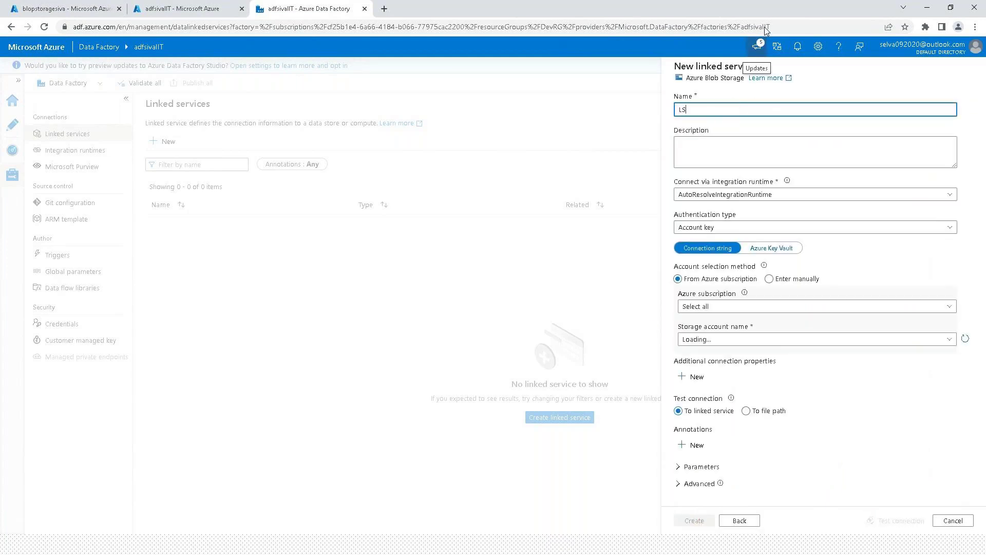
text(_ABS)
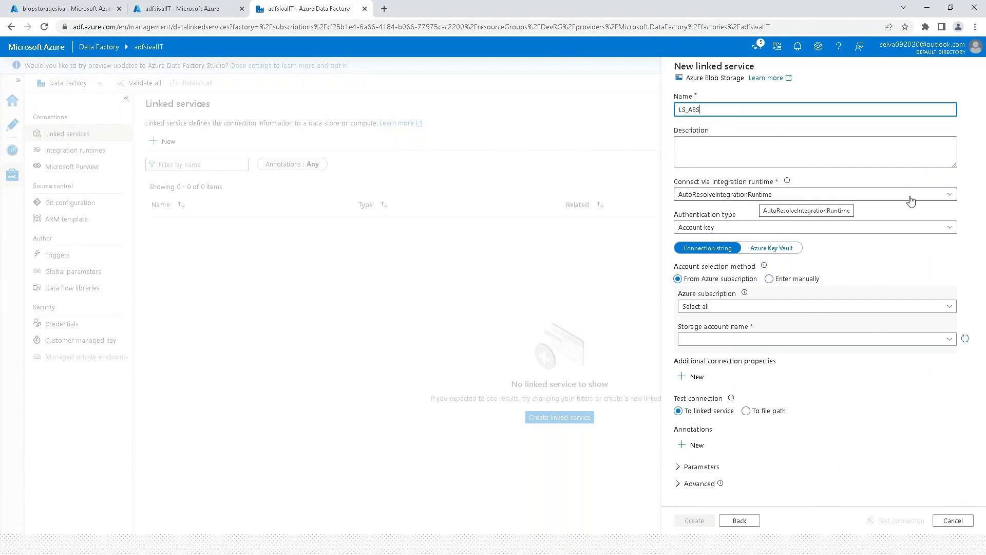
click(950, 194)
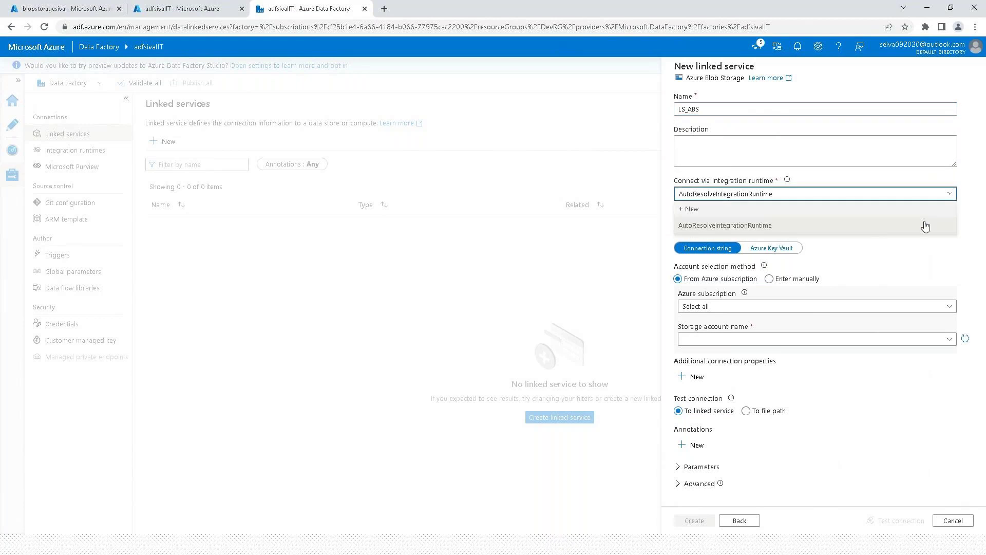
click(806, 229)
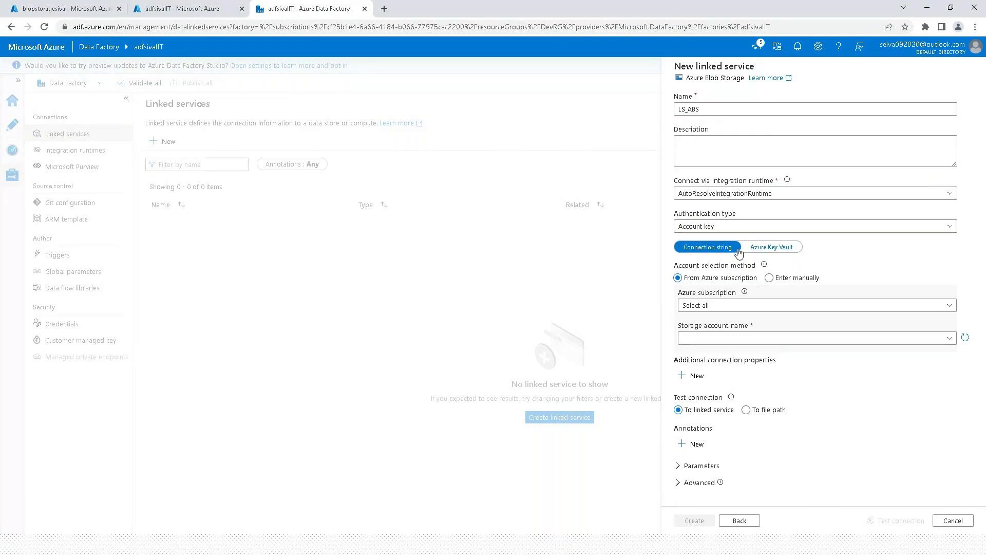
- Select the Pay-As-You-Go subscription and storage account blopstoragesiva, test the connection and create the linked service
click(948, 306)
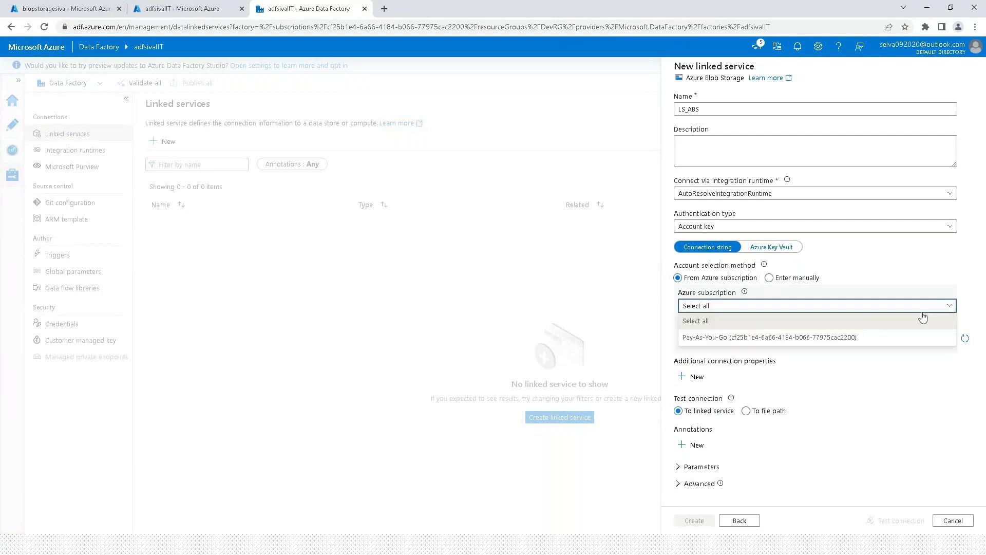
click(743, 340)
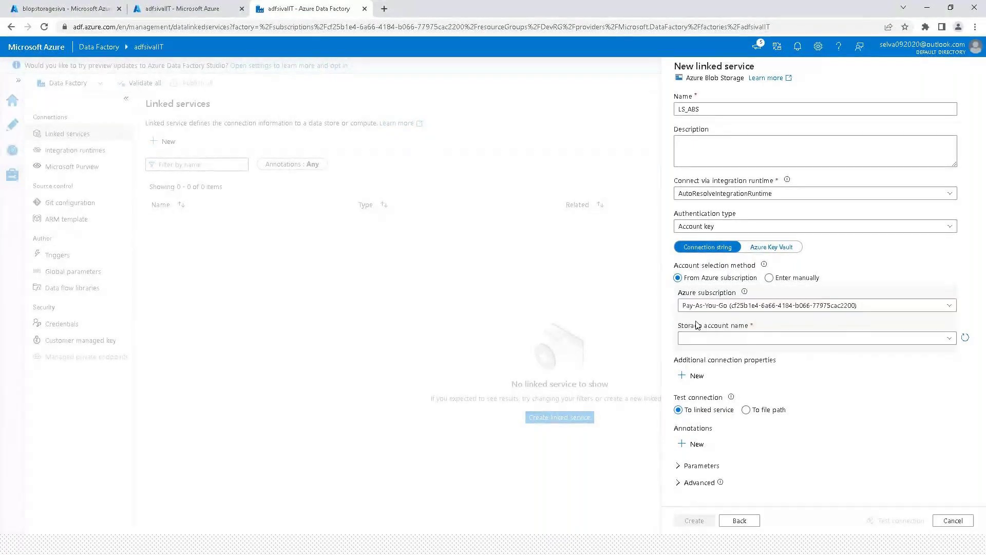
click(948, 338)
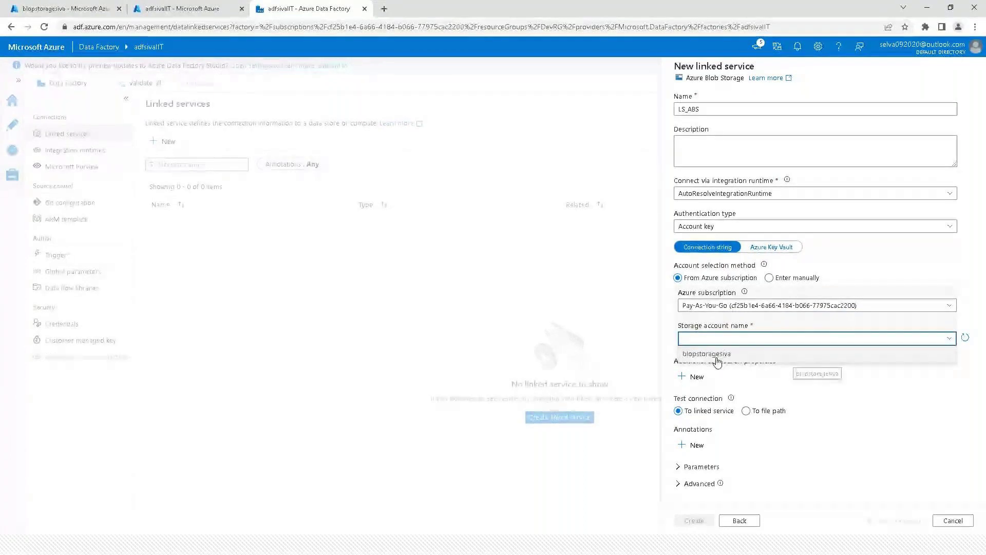
click(716, 354)
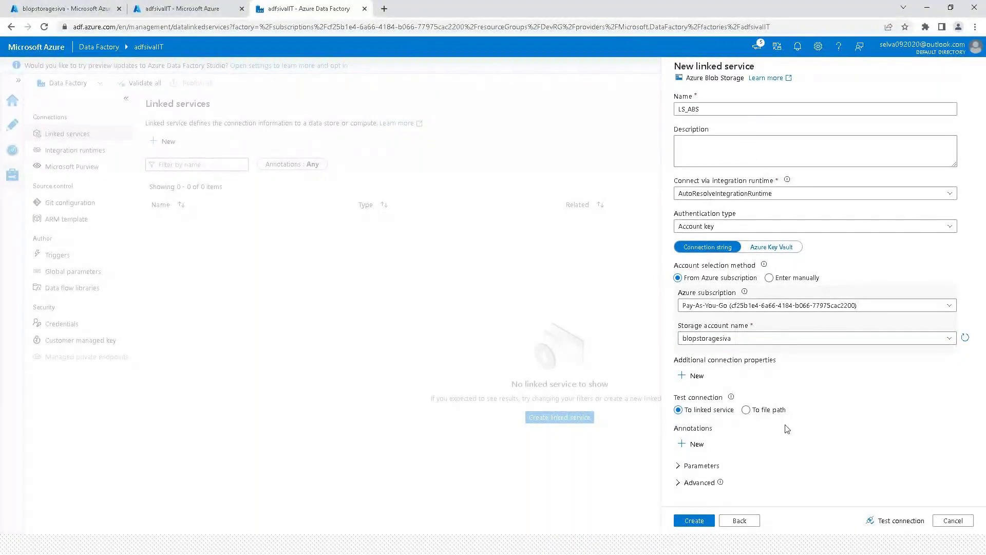
click(897, 521)
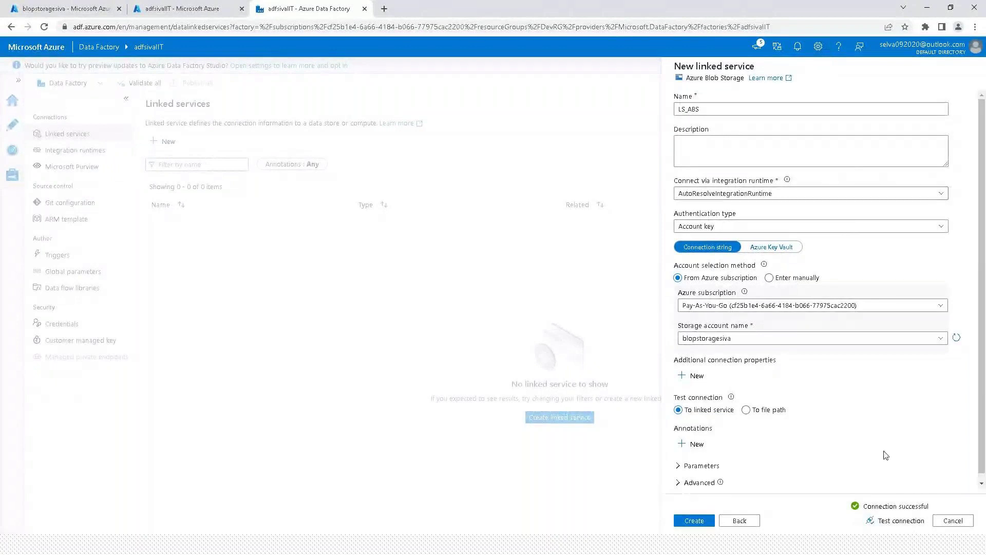
click(694, 520)
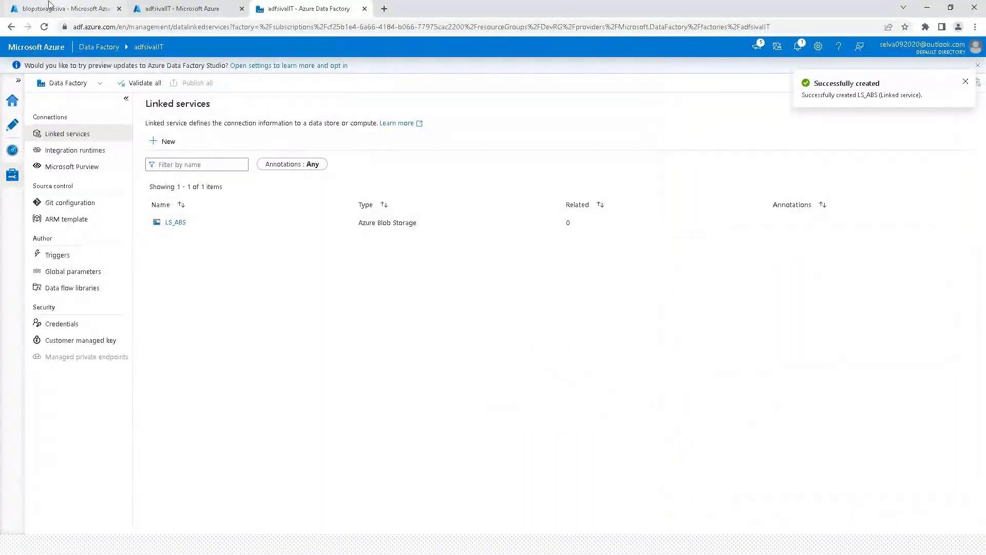
- Start a new dataset on Azure Blob Storage with the DelimitedText format
click(11, 124)
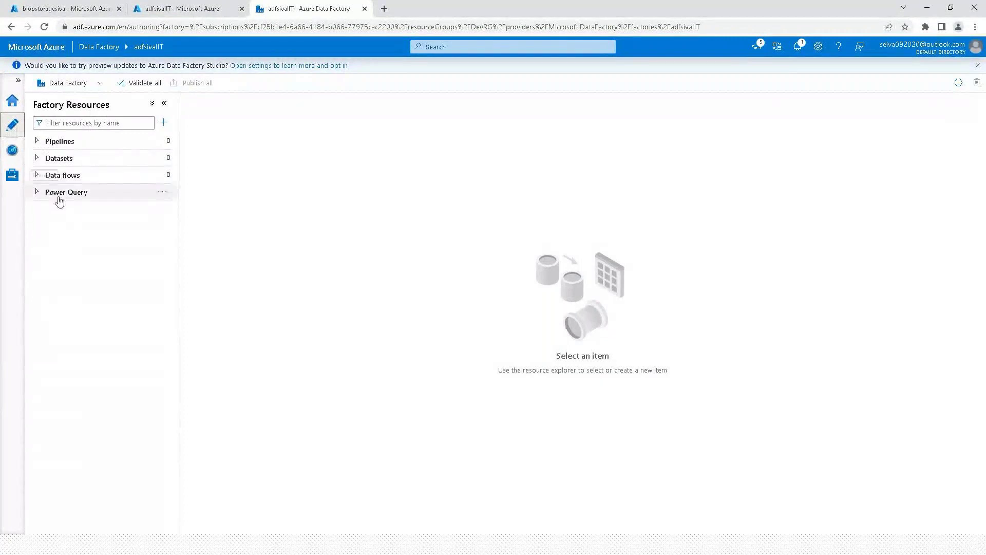
click(163, 158)
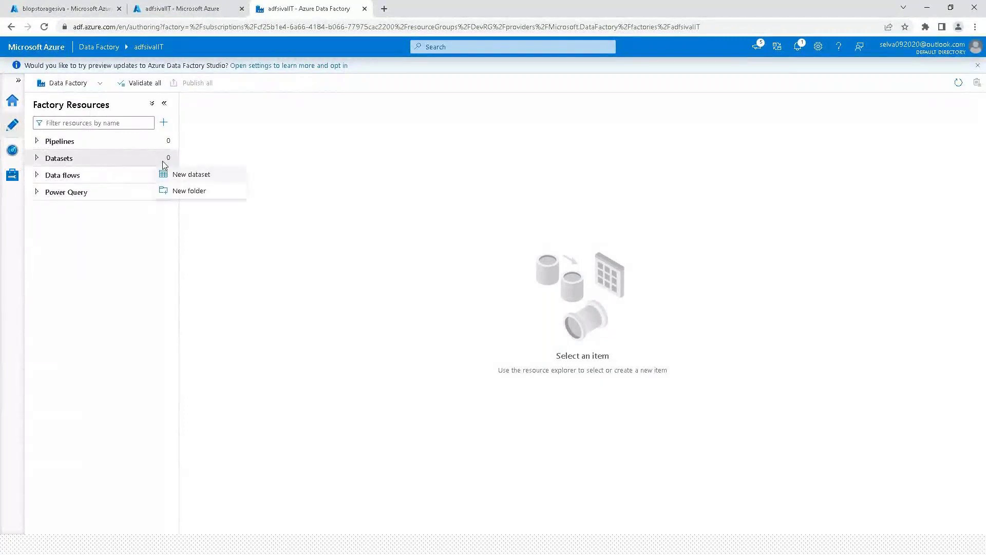
click(185, 175)
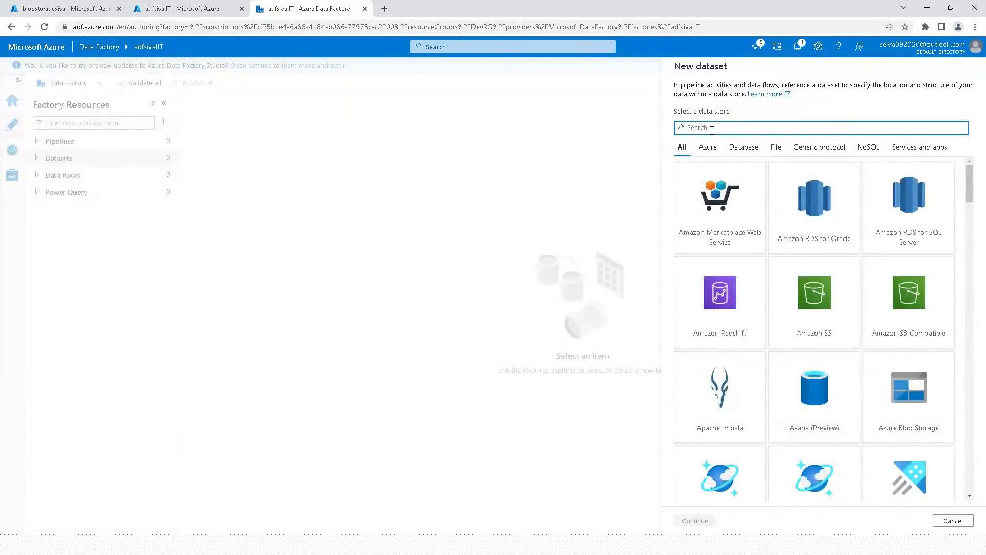
text(blob)
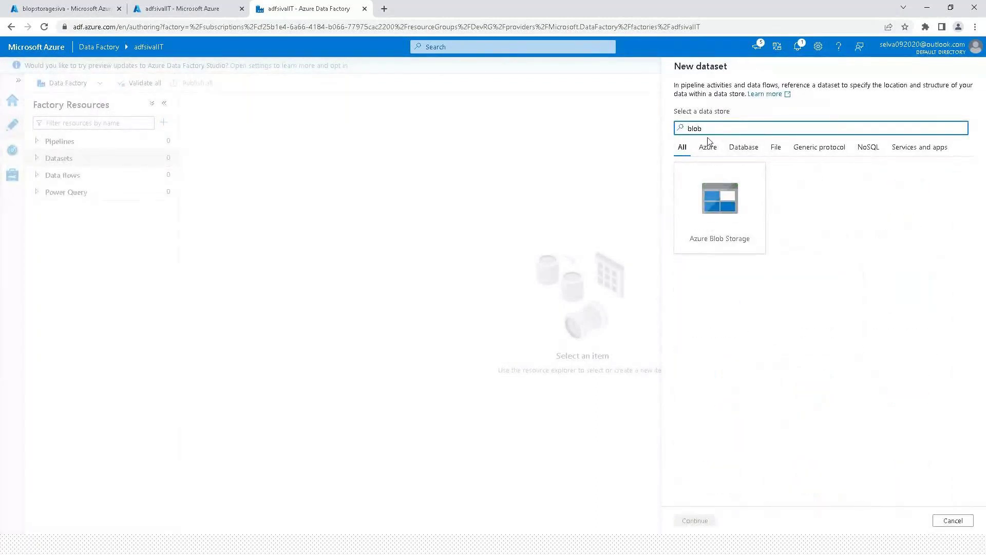
click(716, 206)
click(692, 519)
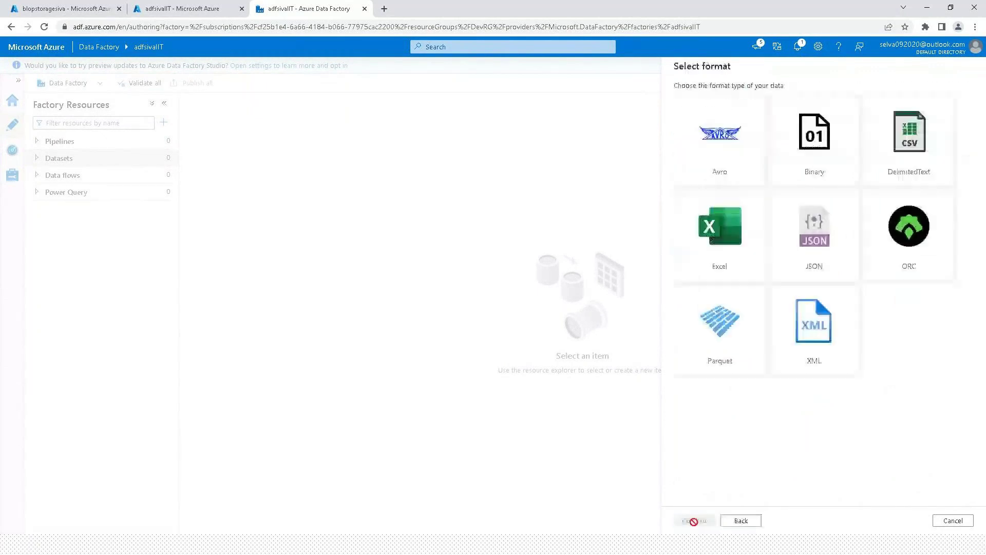
click(914, 142)
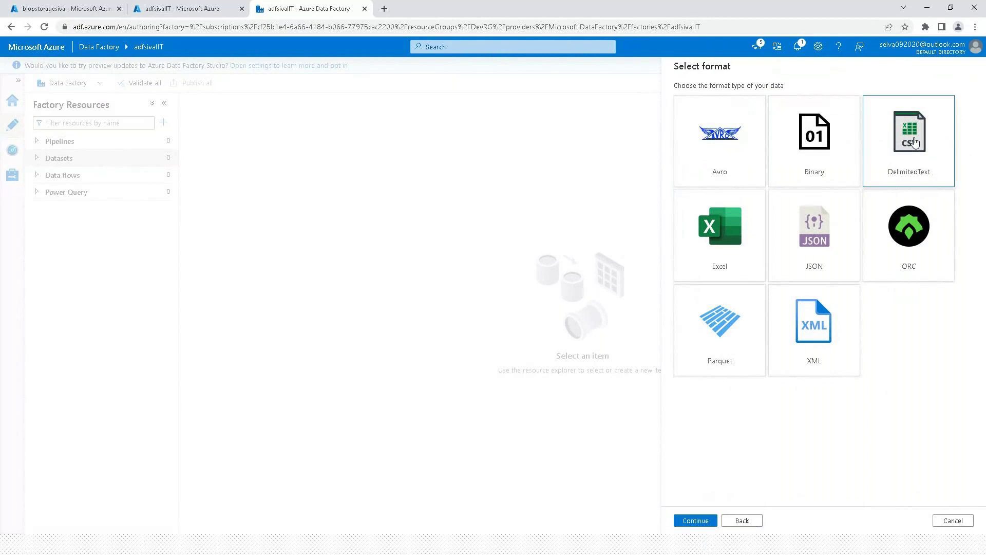
click(694, 520)
- Name the dataset ds_abs_inputcontainer and assign it the linked service LS_ABS
click(734, 99)
key(ctrl+a)
text(ds_abs)
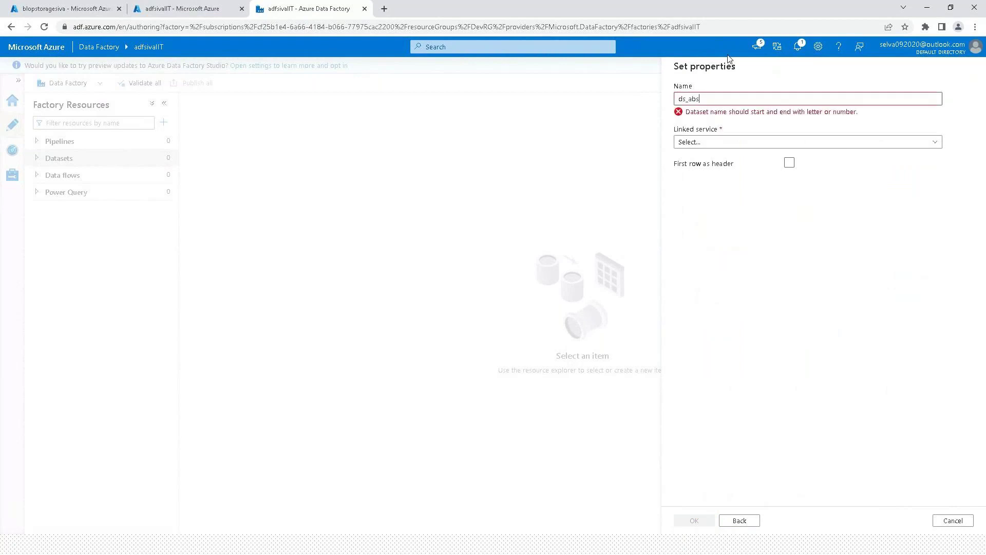
text(_)
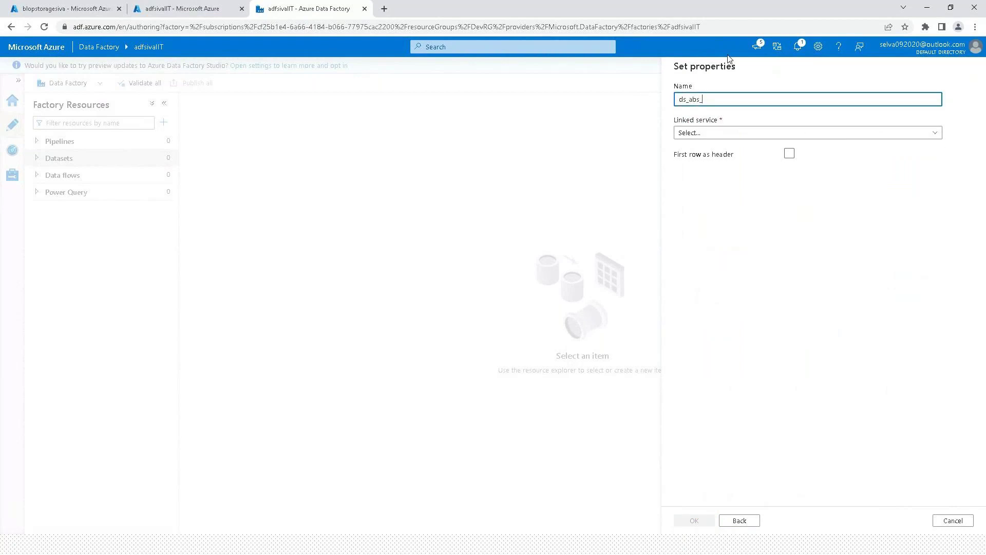
text(inputcontainer)
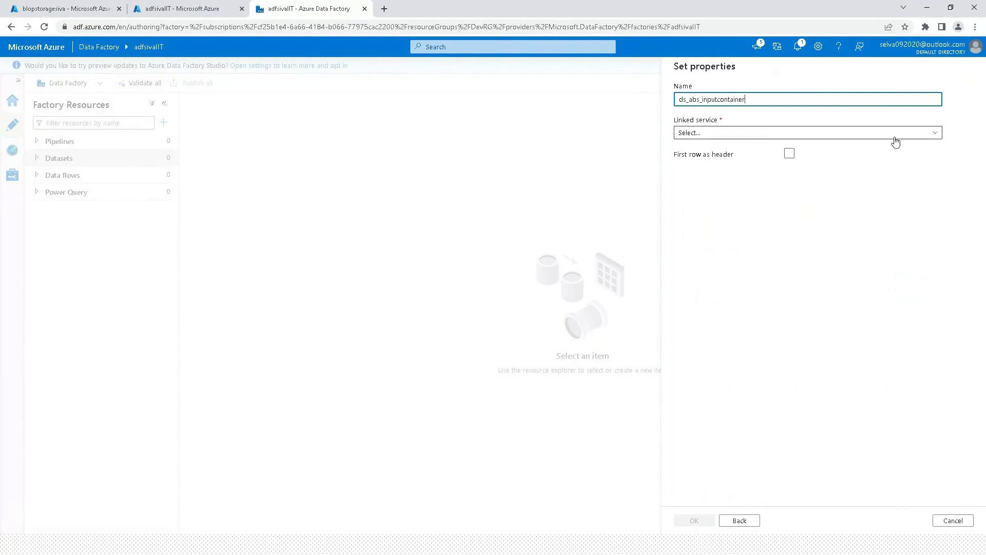
click(935, 135)
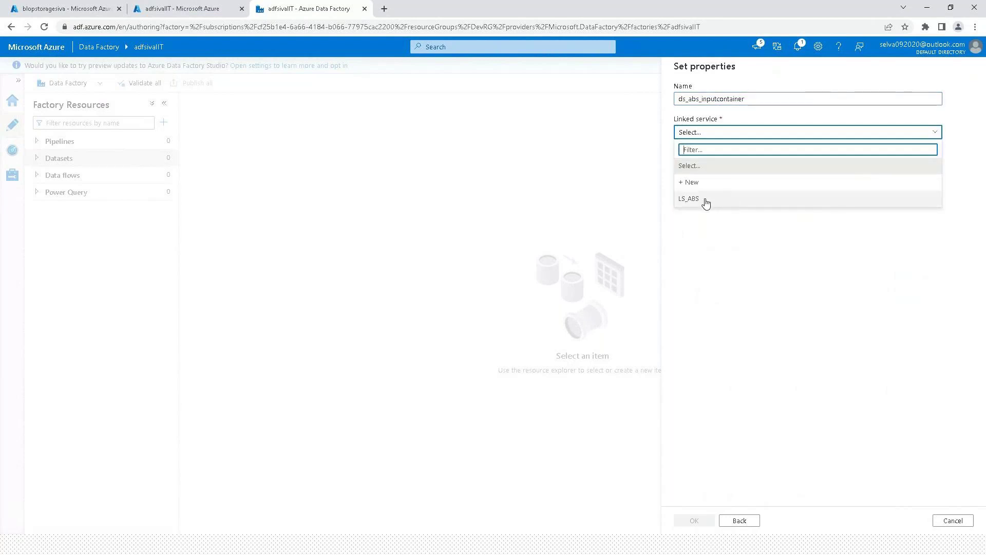
click(714, 200)
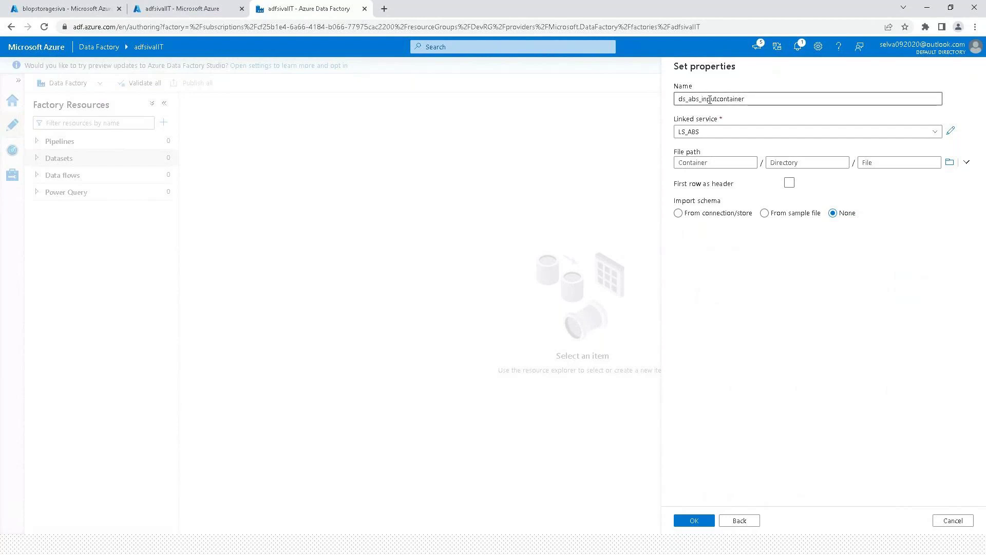
- Set the dataset's file path to inputcontainer, enable first row as header and create the dataset
click(949, 162)
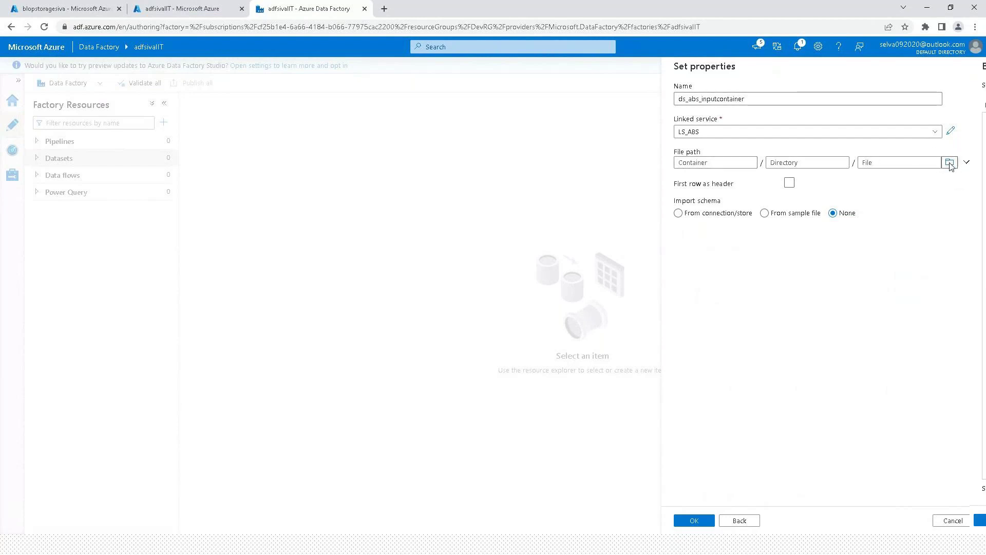
click(768, 123)
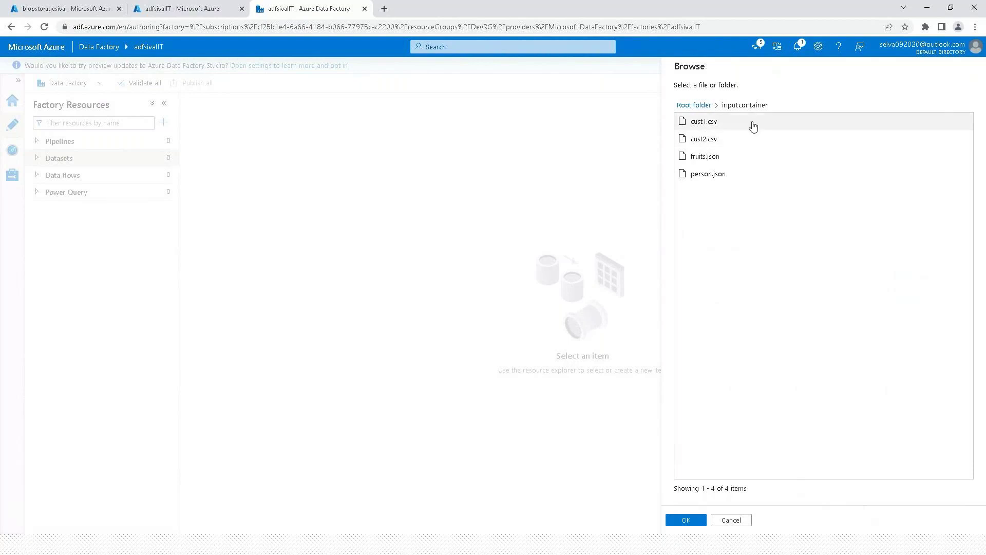
click(699, 520)
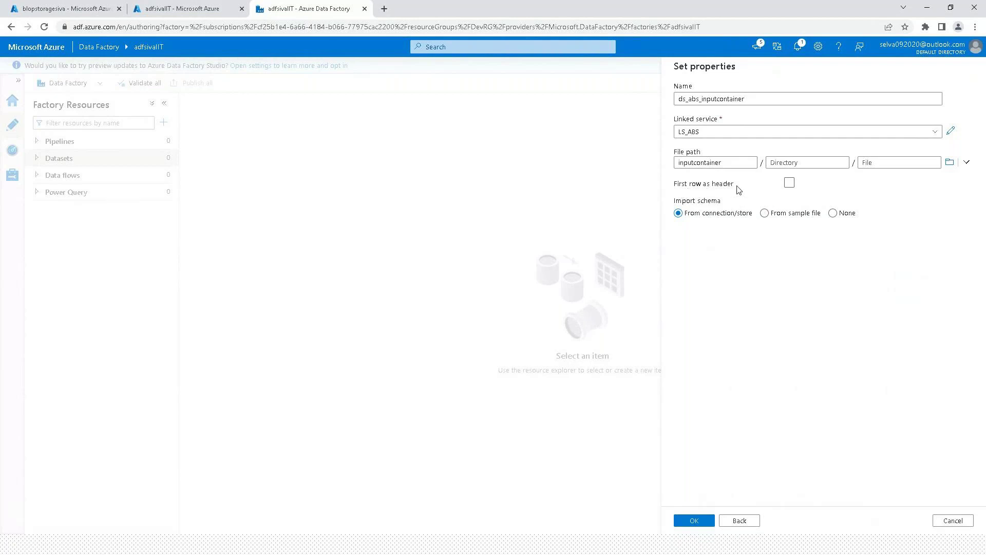
click(789, 184)
click(699, 522)
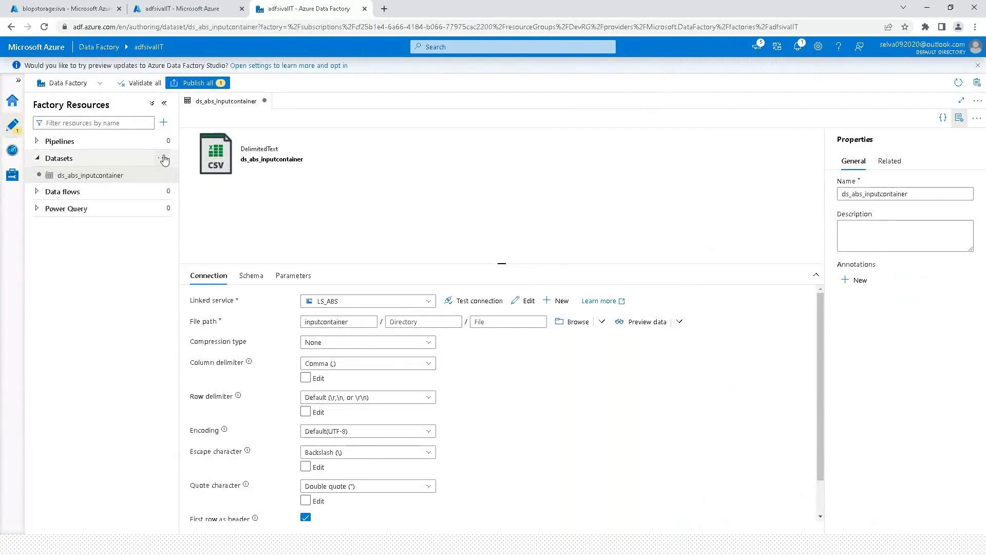
- Start a second dataset on Azure Blob Storage with the DelimitedText format
click(164, 158)
click(180, 174)
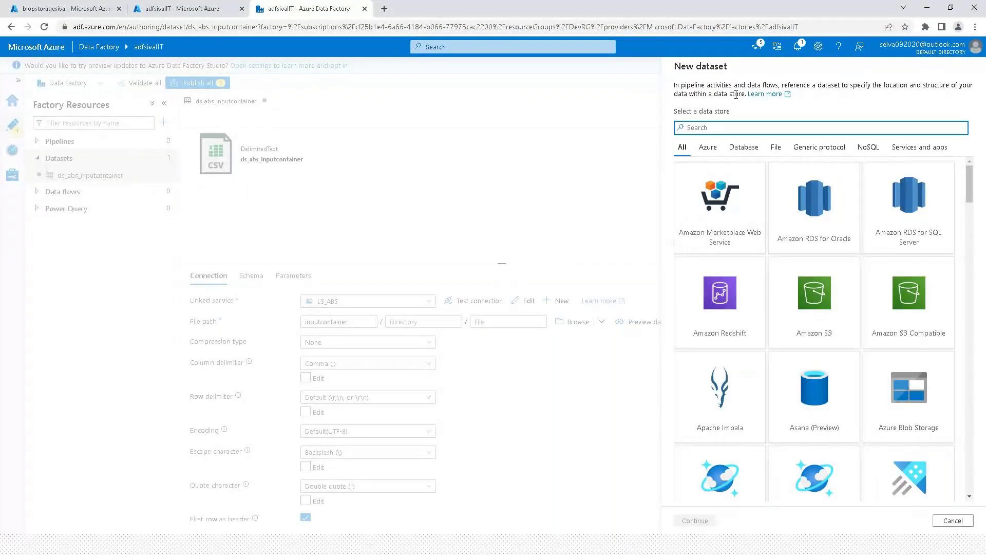
text(blob)
click(759, 191)
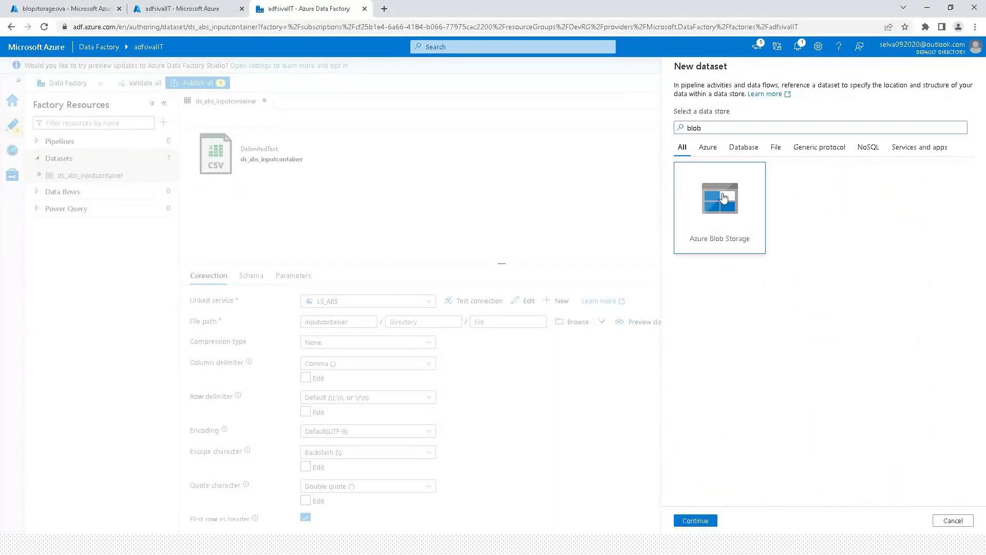
click(695, 520)
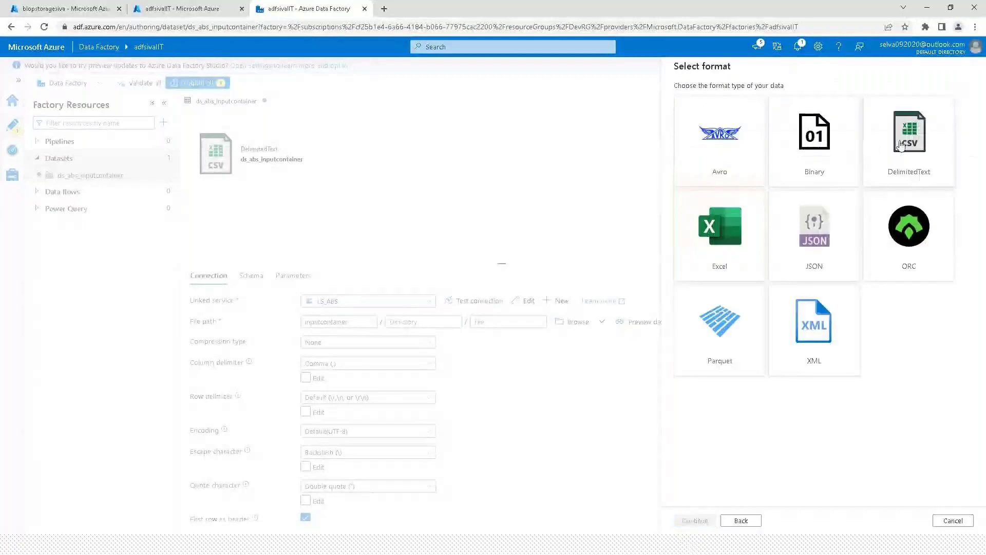
click(695, 520)
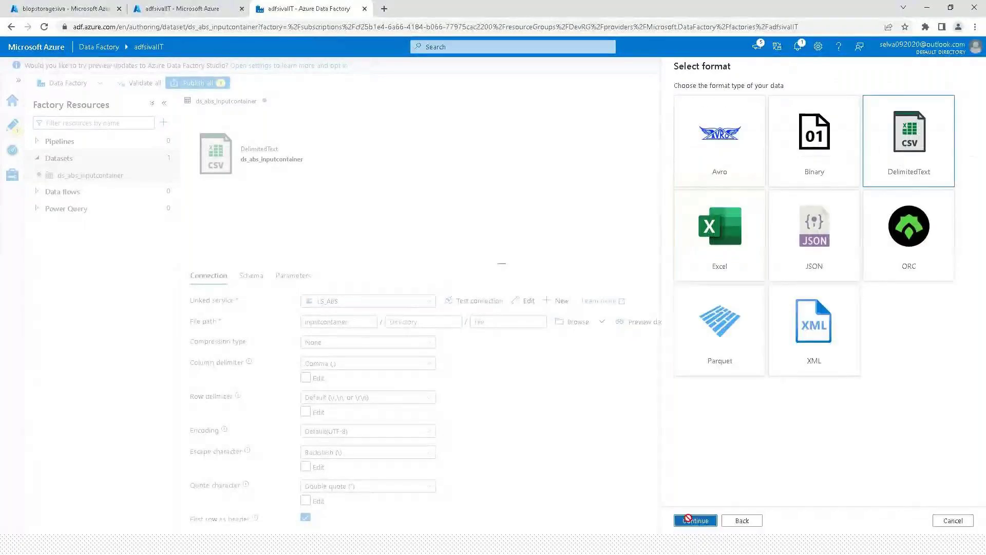
- Name the second dataset ds_abs_outputcontainer and assign it the linked service LS_ABS
text(ds_abs)
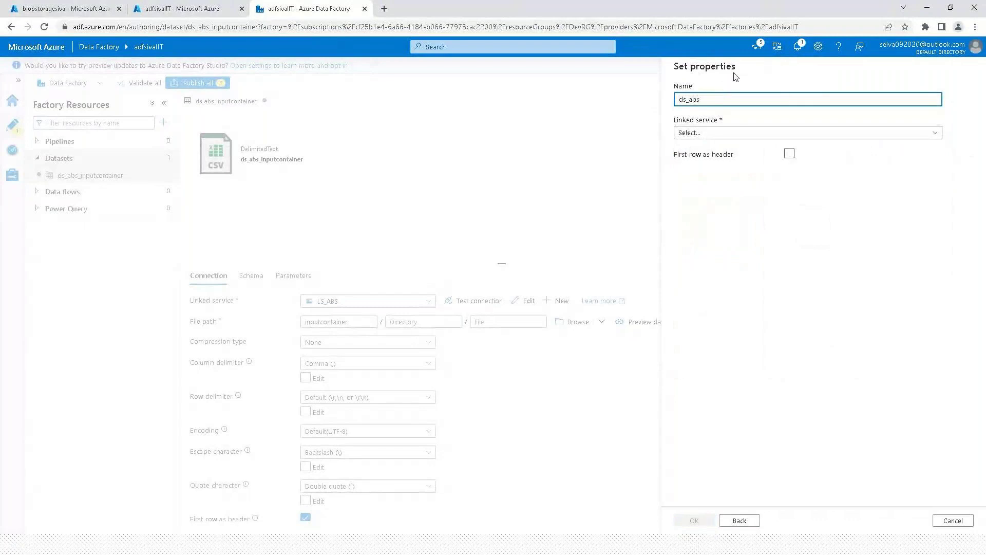
text(_outpu)
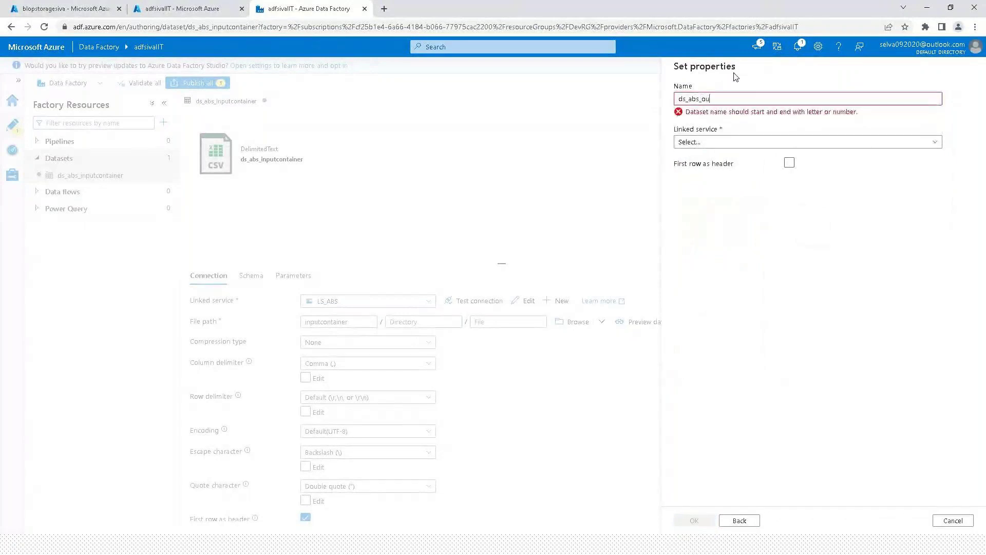
text(container)
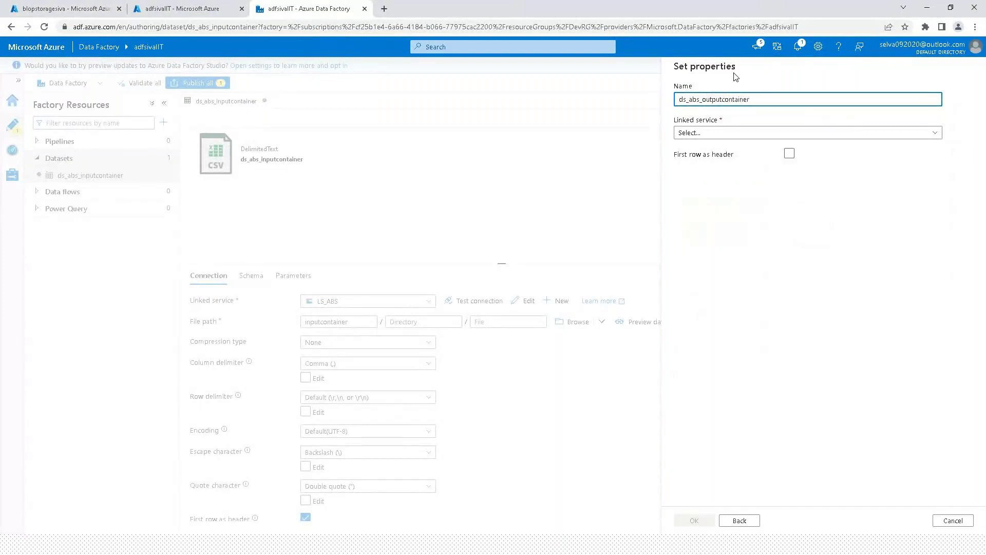
click(929, 133)
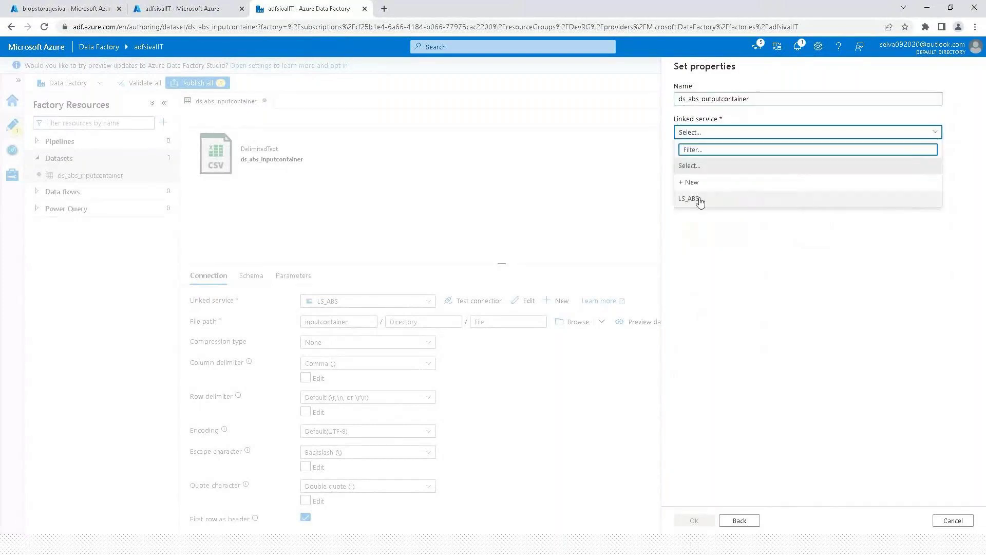
click(700, 200)
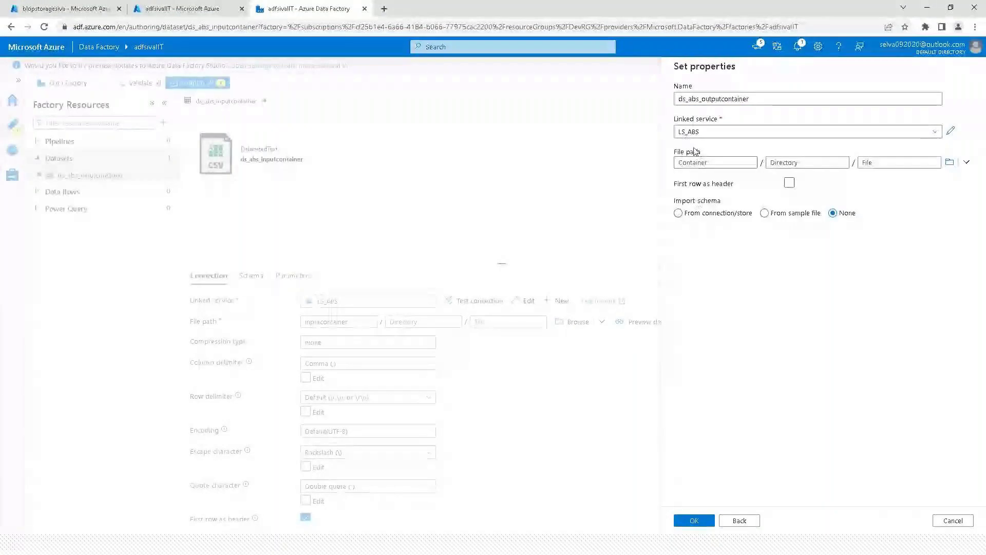
- Set the second dataset's file path to outputcontainer, enable first row as header and create the dataset
click(949, 162)
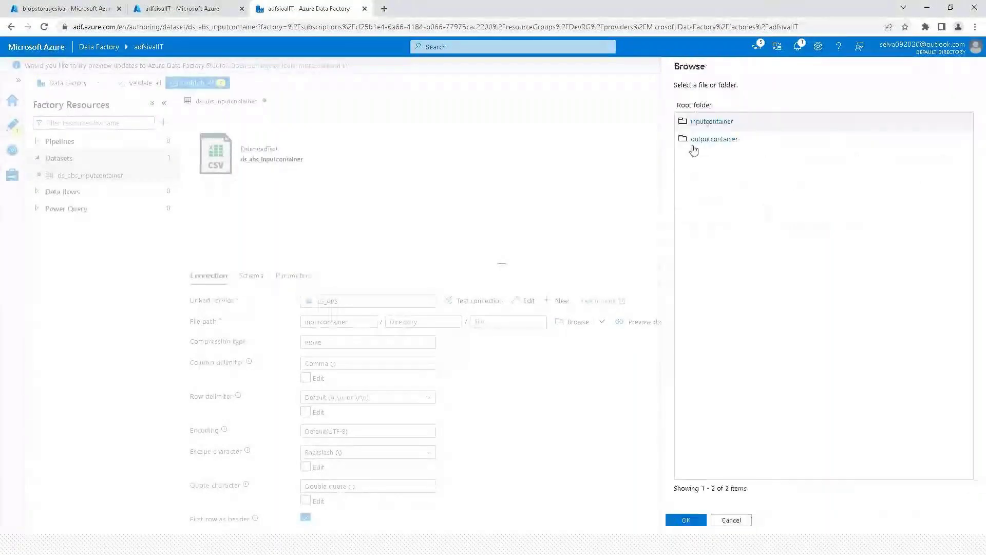
click(701, 145)
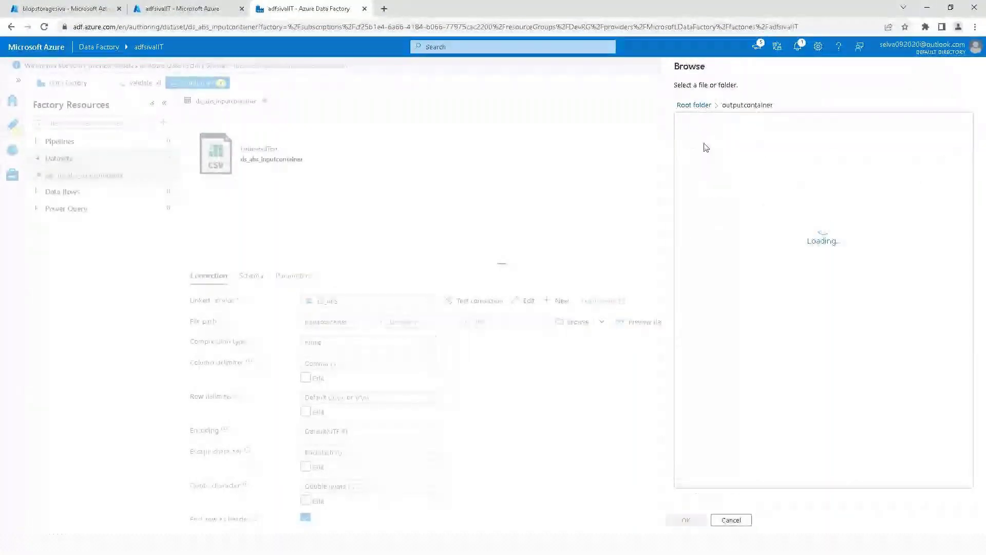
click(686, 523)
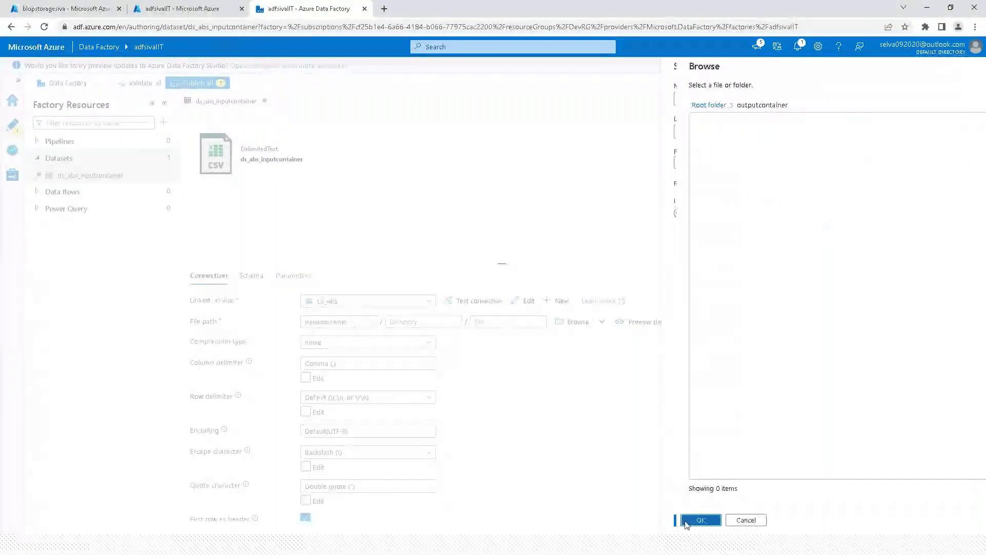
click(788, 183)
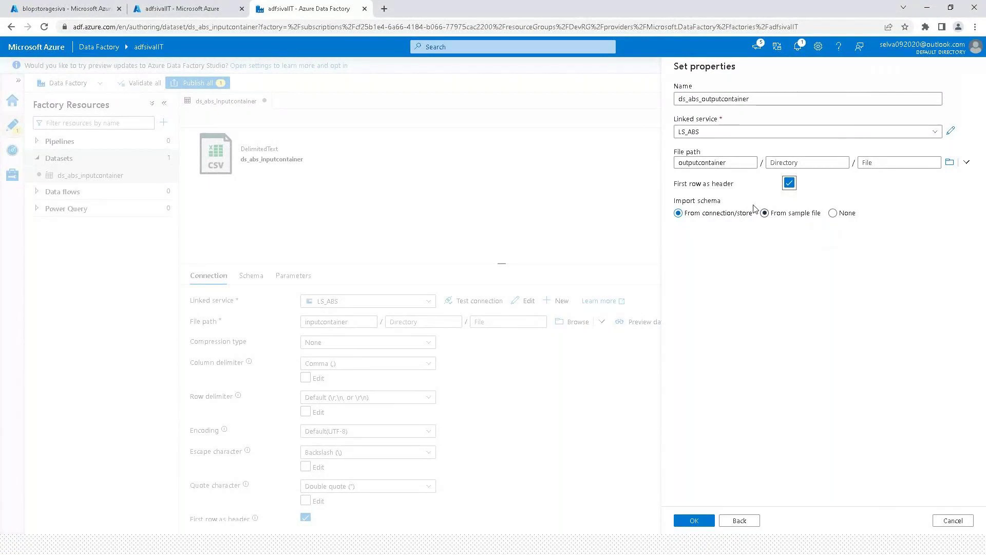
click(700, 519)
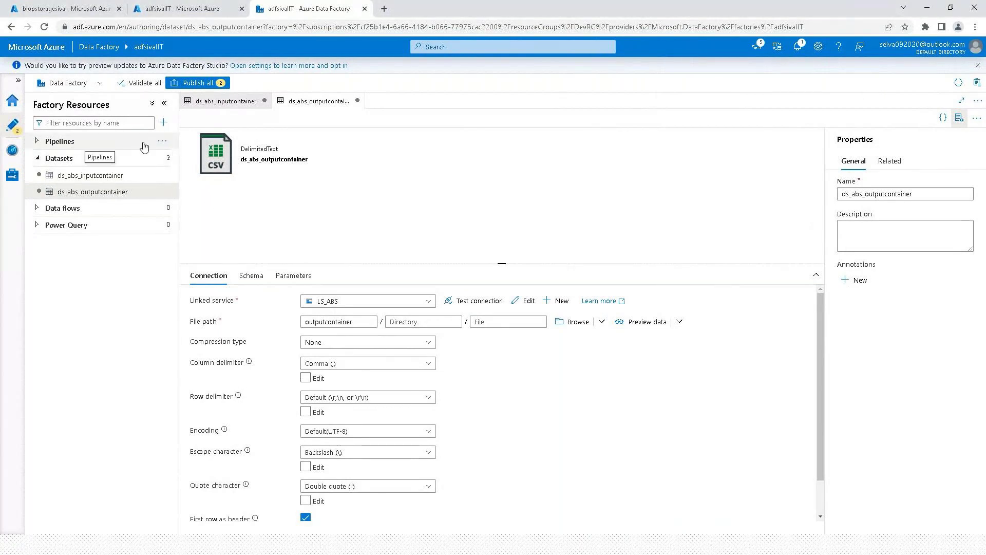
- Create a new pipeline and place a Copy data activity from the Move & transform group on its canvas
click(162, 141)
click(173, 159)
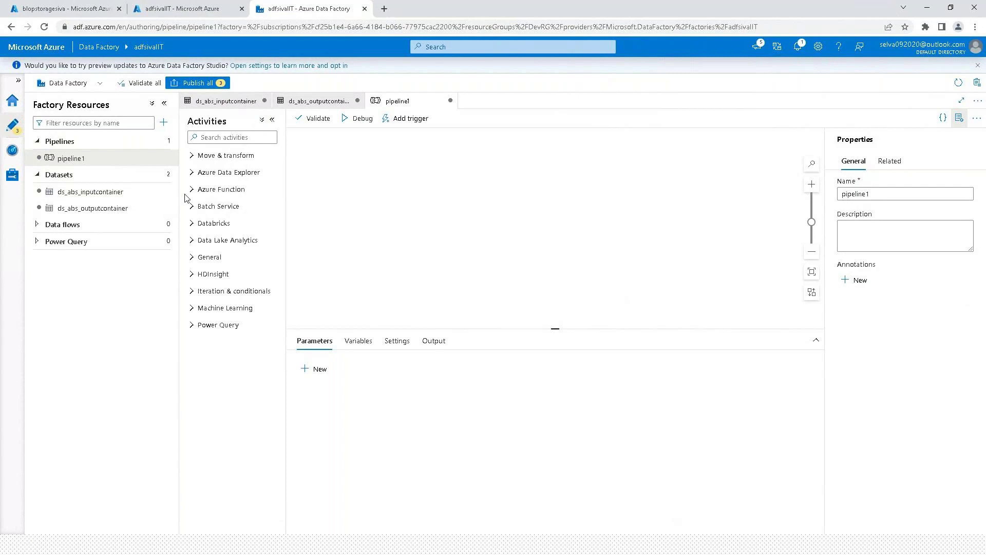
click(194, 157)
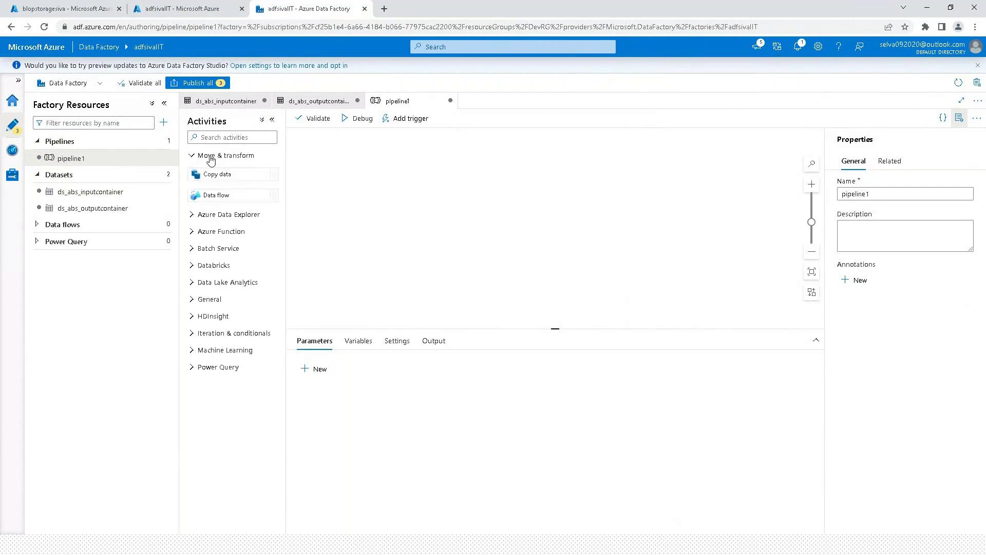
click(198, 268)
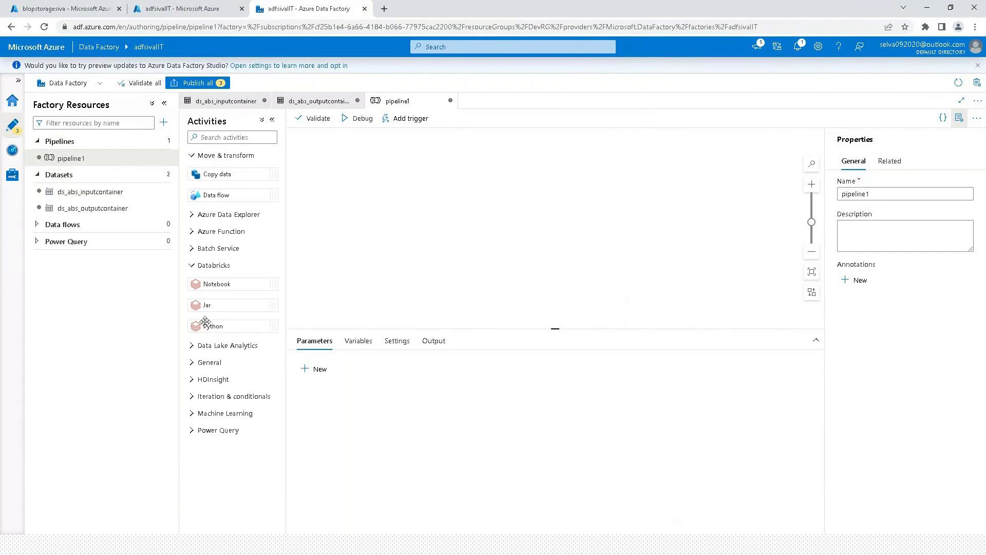
click(193, 363)
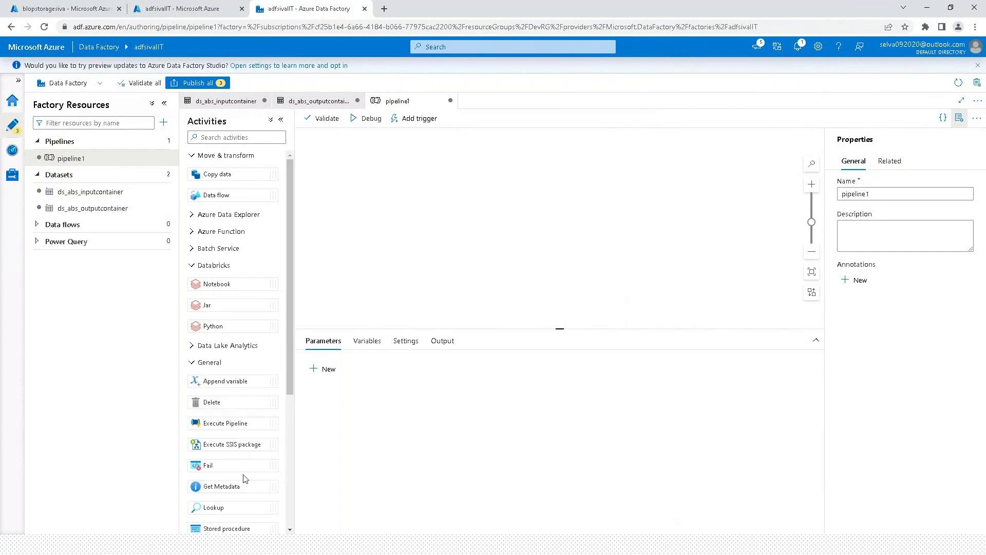
scroll(241, 369, down, 1)
scroll(239, 362, down, 4)
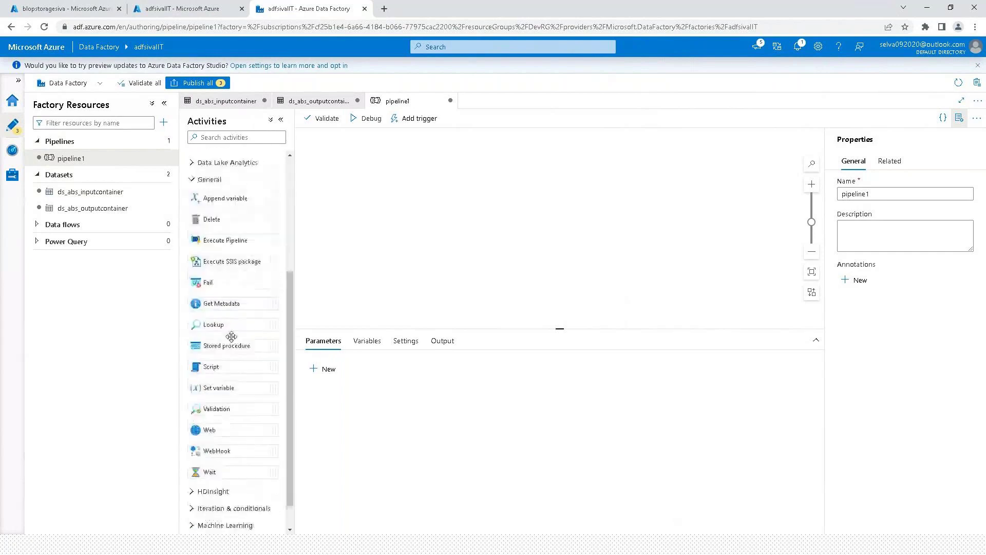
scroll(231, 297, up, 3)
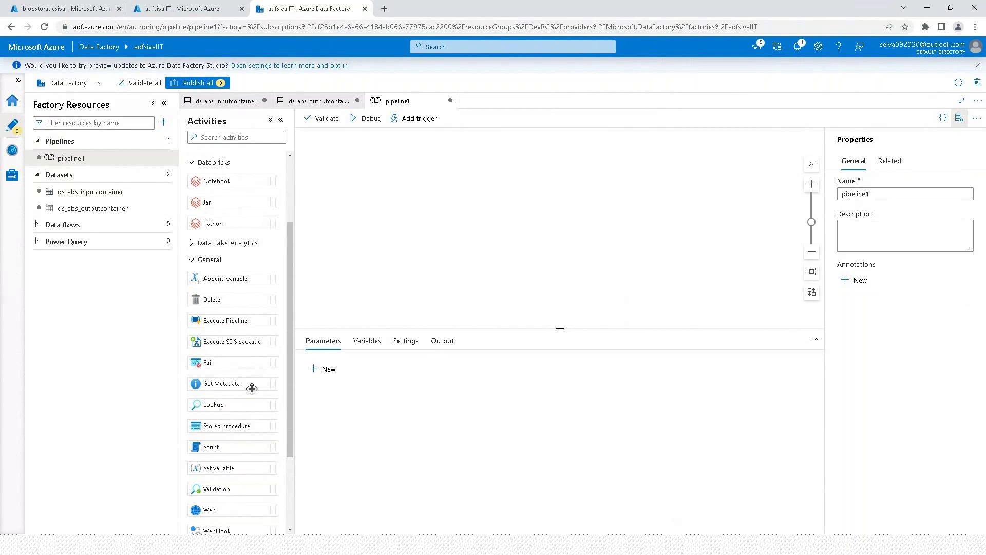
scroll(242, 271, up, 3)
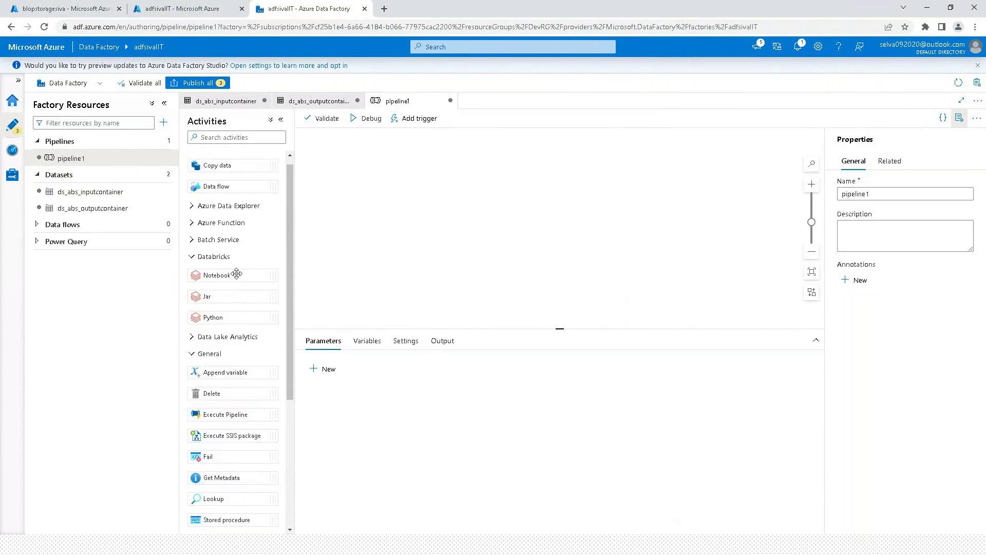
drag(219, 175, 454, 205)
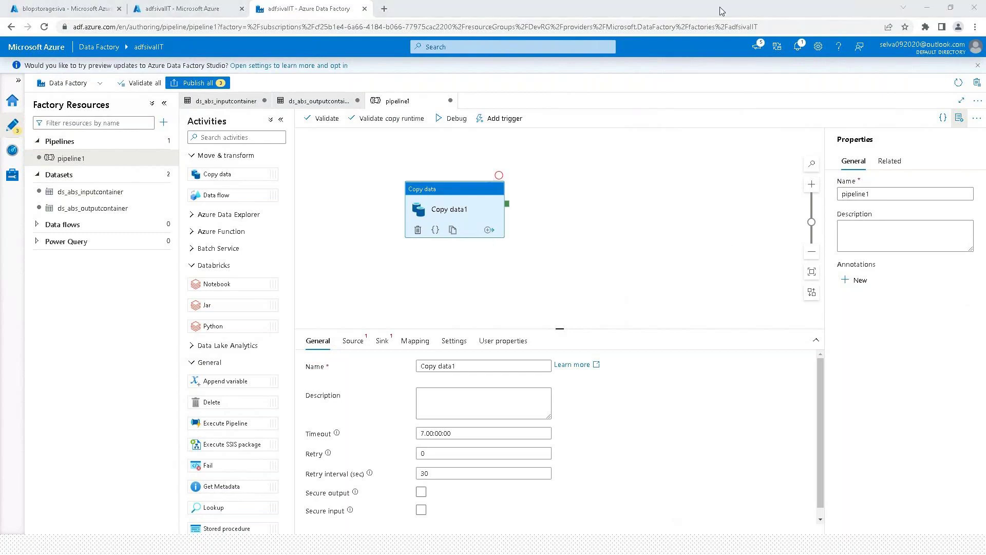
- Rename the pipeline as PL_Data_Copy_input_to_output_container
double_click(929, 194)
text(PL)
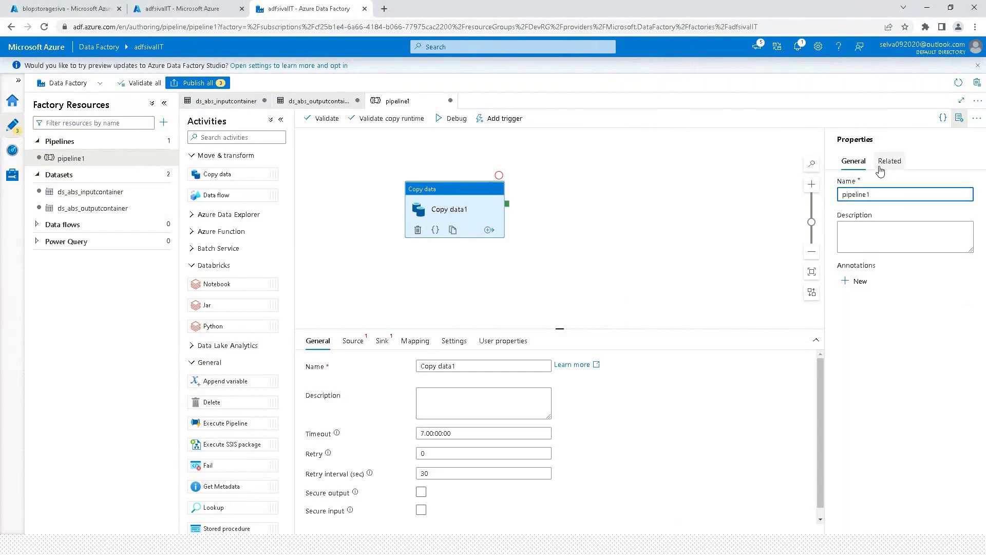
text(_Data_Copy_input_to_output_)
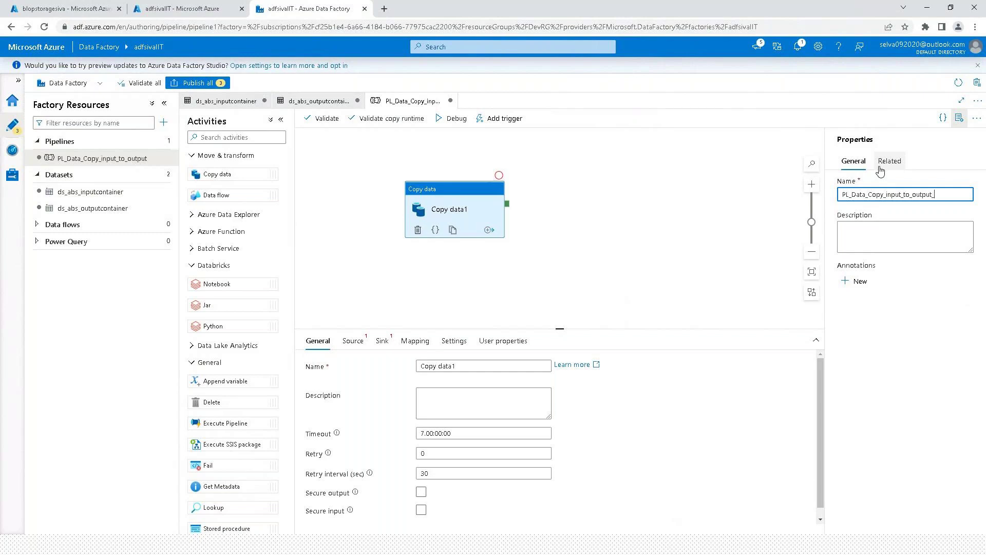
text(container)
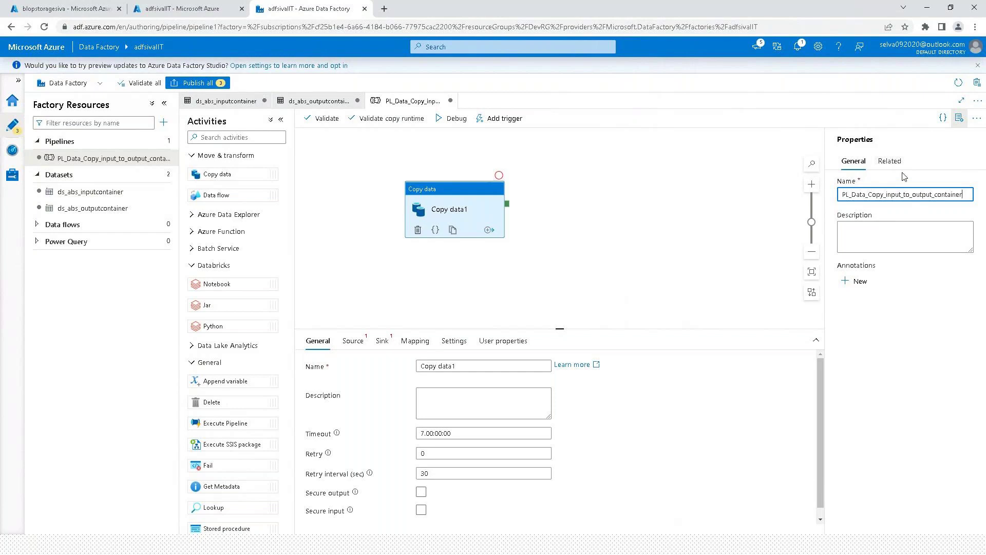
click(633, 257)
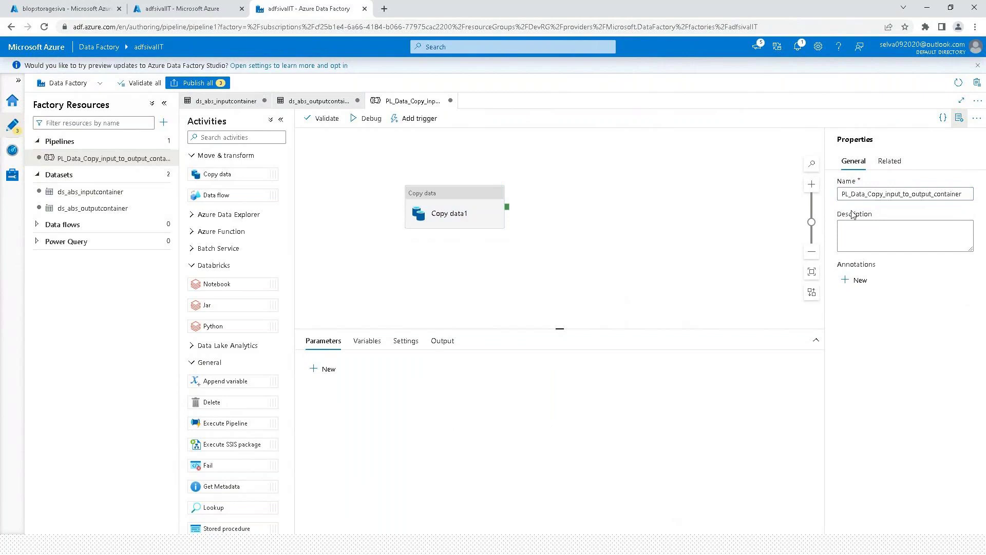
- Rename the Copy data activity as "Copy data from input to output container"
click(478, 200)
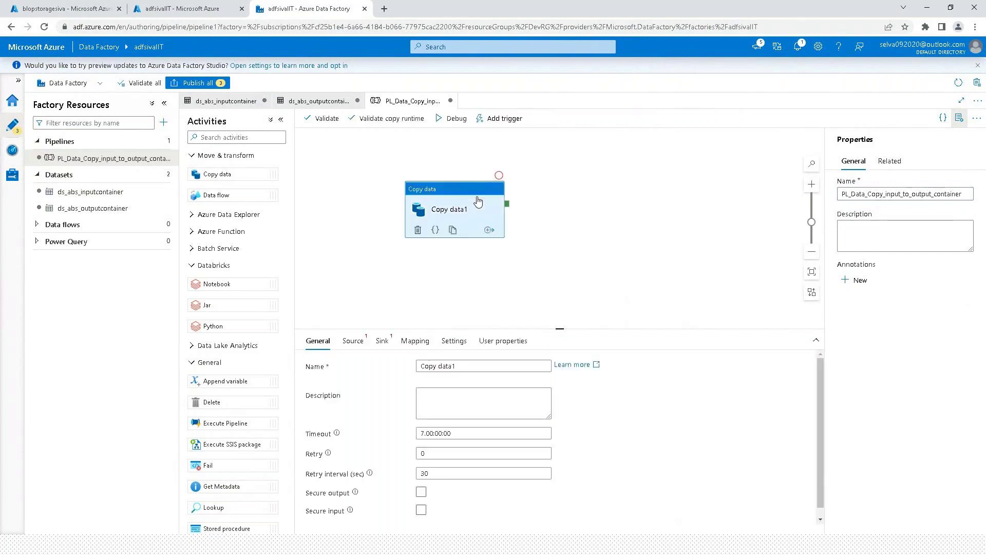
click(459, 366)
text(from input to ou)
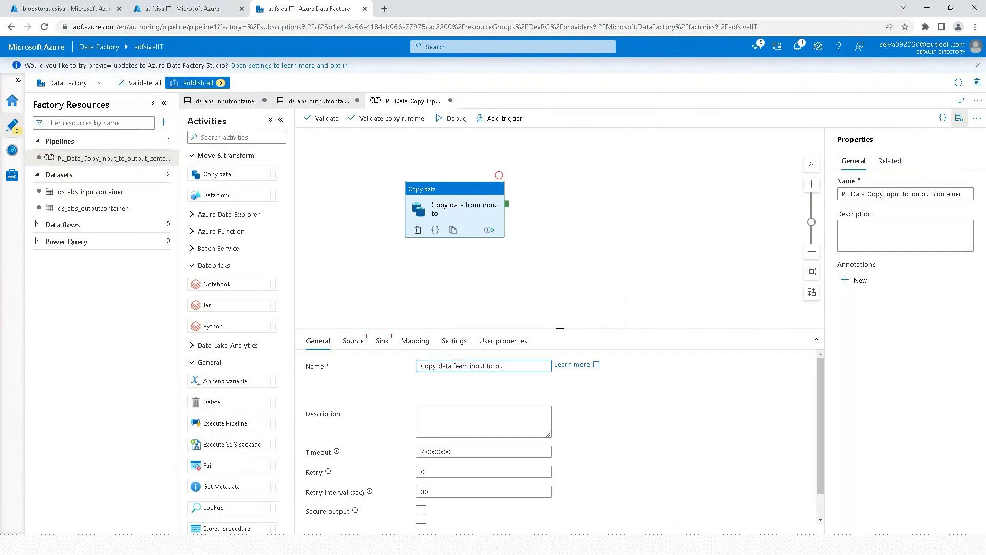
text(tput)
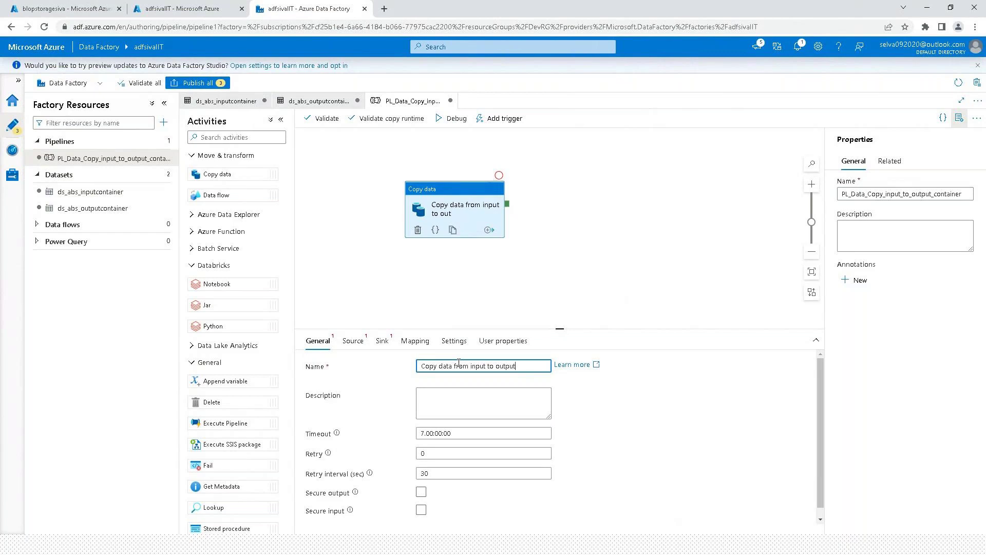
text( conyainer)
key(Left)
key(BackSpace)
text(t)
key(Right)
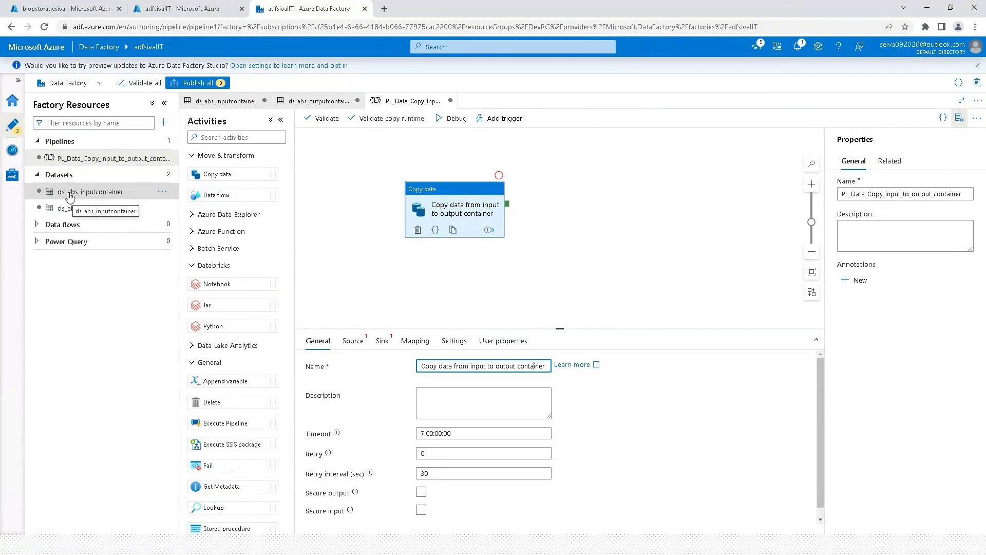
click(445, 194)
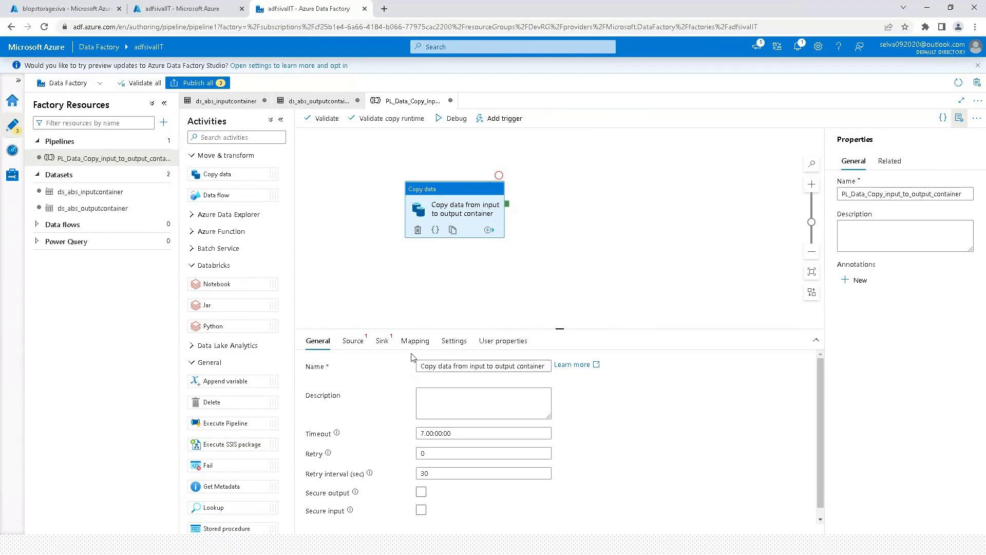
- Set the copy activity's source dataset to ds_abs_inputcontainer and its file path type to Wildcard file path
click(353, 341)
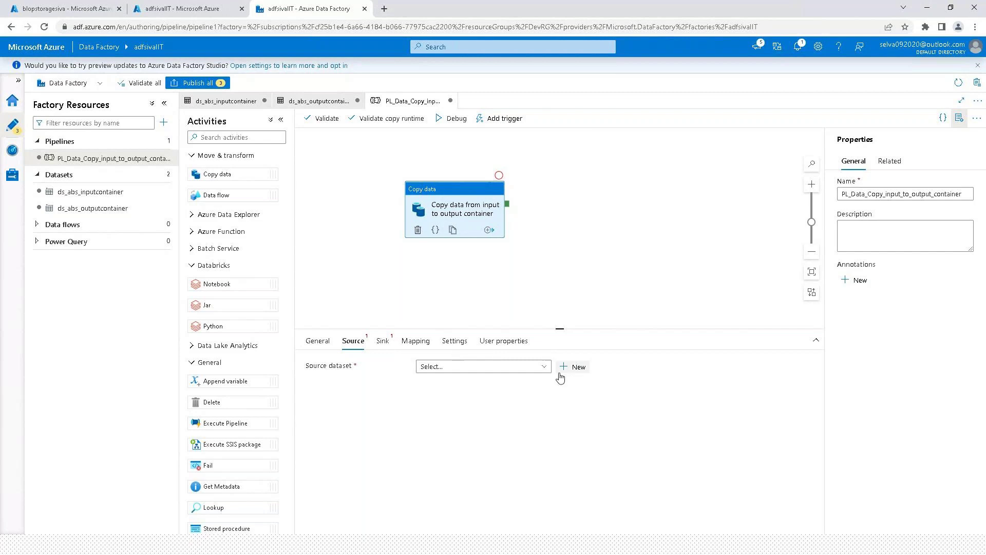
click(479, 367)
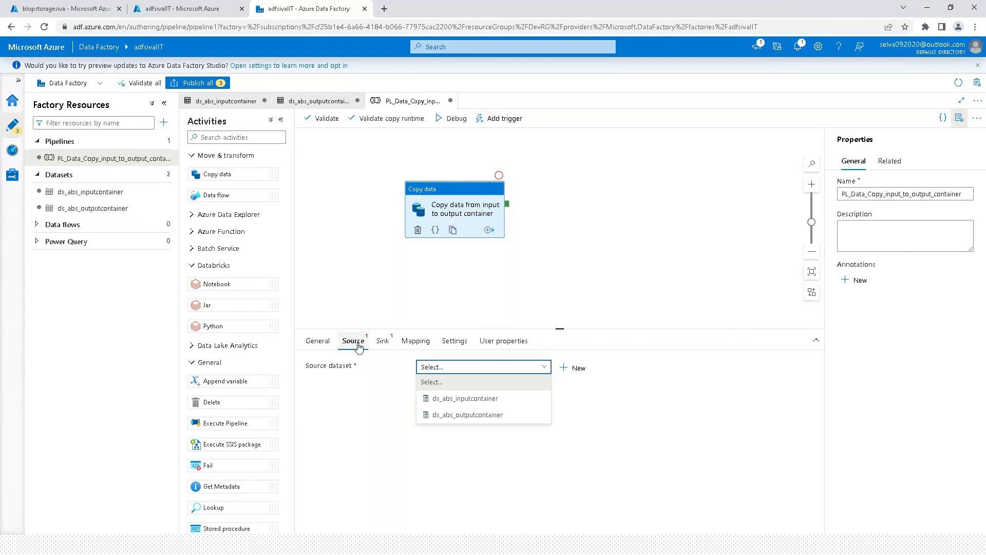
click(465, 398)
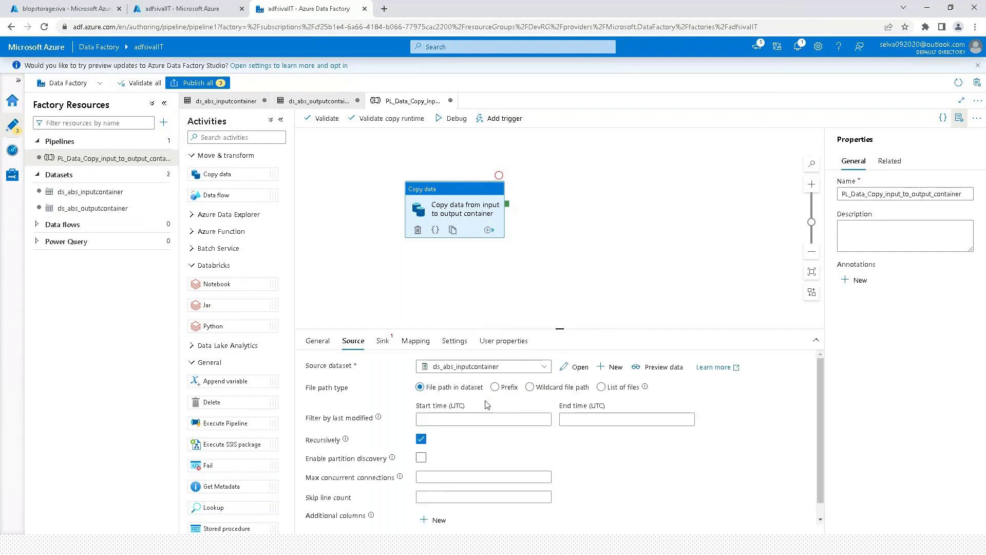
click(529, 387)
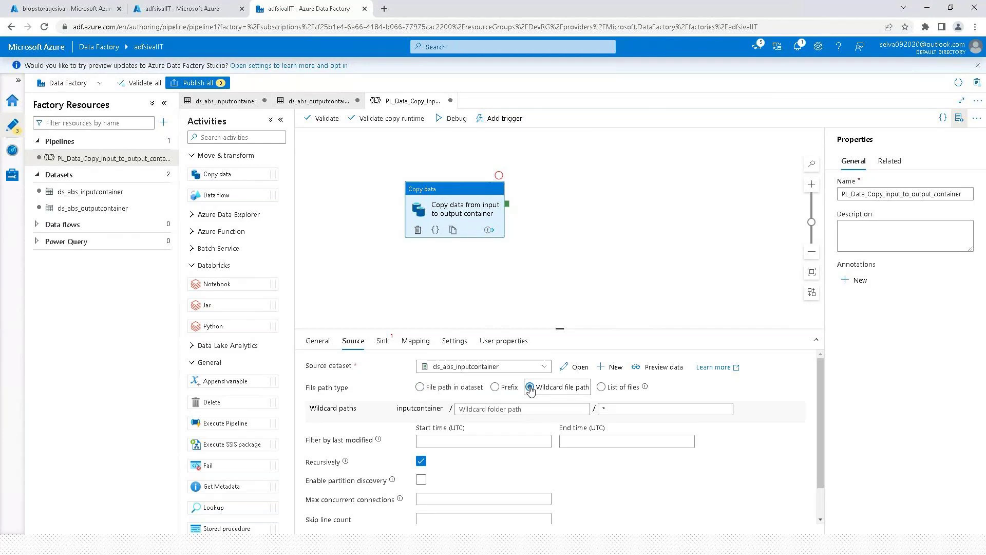
scroll(514, 391, down, 1)
scroll(437, 364, up, 1)
- Set the copy activity's sink dataset to ds_abs_outputcontainer
click(384, 341)
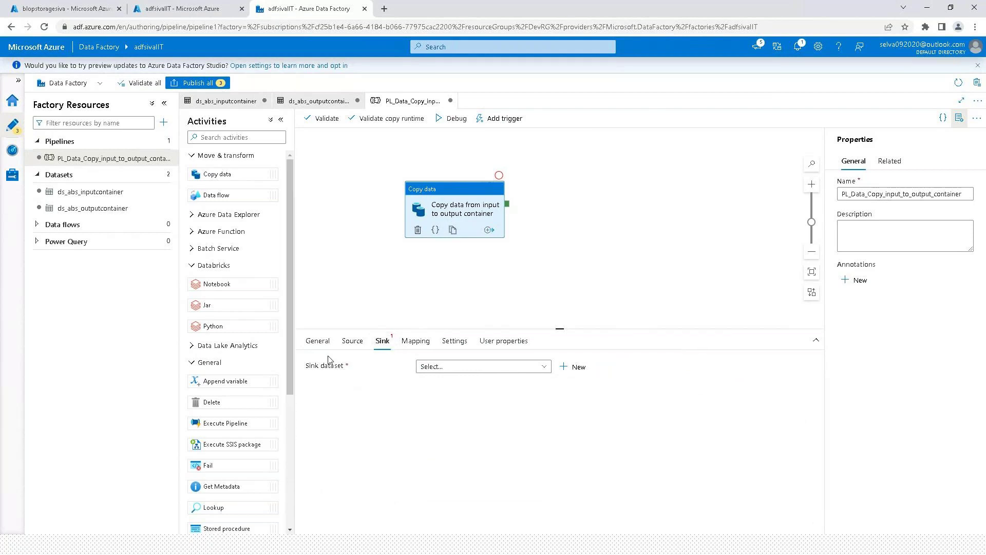
click(544, 367)
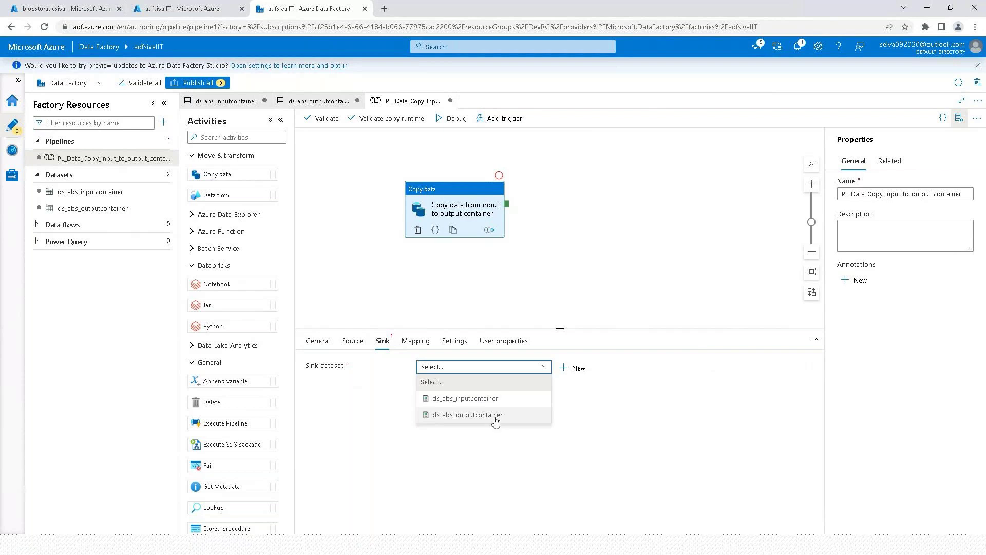
click(488, 415)
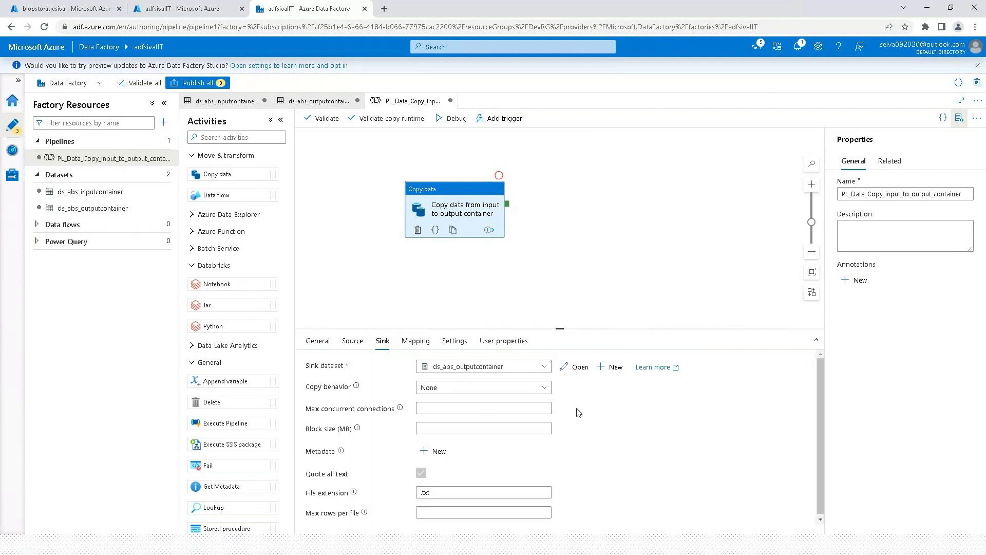
- Set the sink's file extension to .csv and deselect the copy activity
click(473, 491)
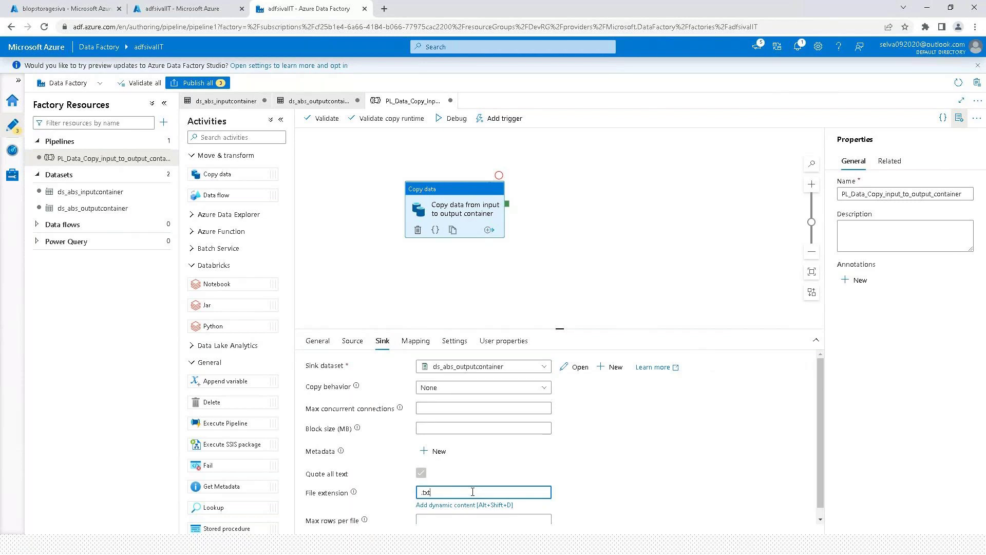
key(BackSpace)
key(BackSpace)
key(BackSpace)
key(BackSpace)
text(.csv)
click(570, 277)
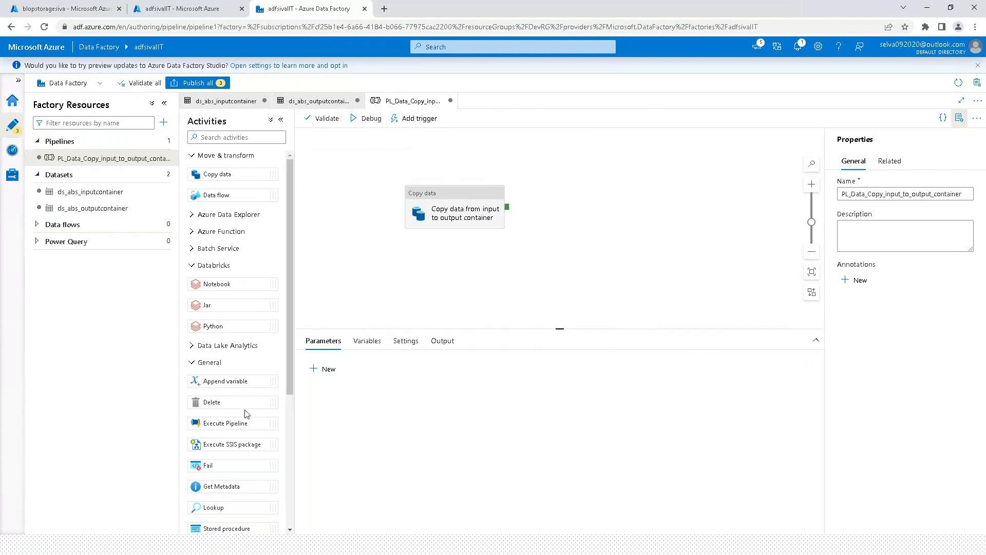
- Run the PL_Data_Copy_input_to_output_container pipeline in debug mode
scroll(231, 393, down, 5)
scroll(231, 396, up, 5)
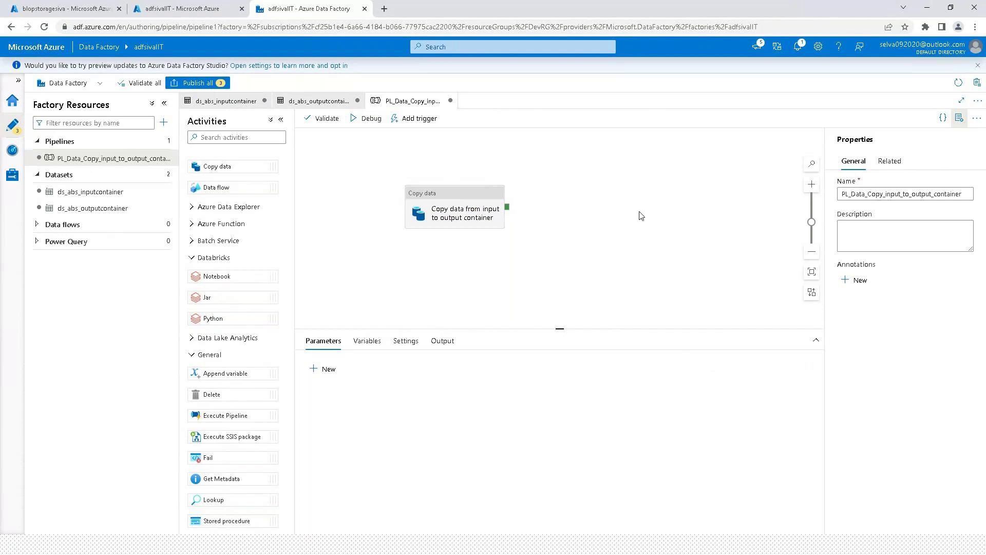
click(374, 119)
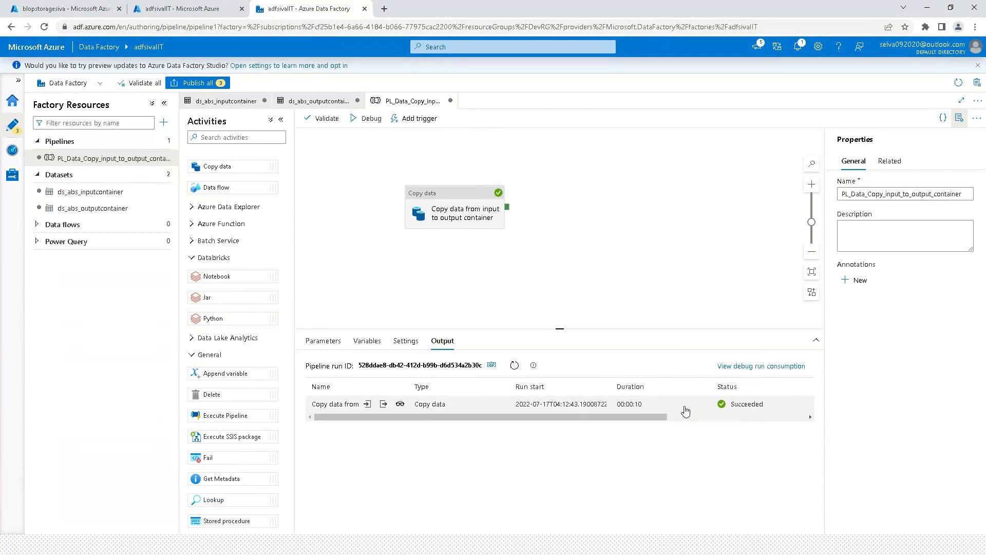
- Review the copy activity run's input JSON, checking the wildcard file name and the sink's file extension, and close it
click(367, 404)
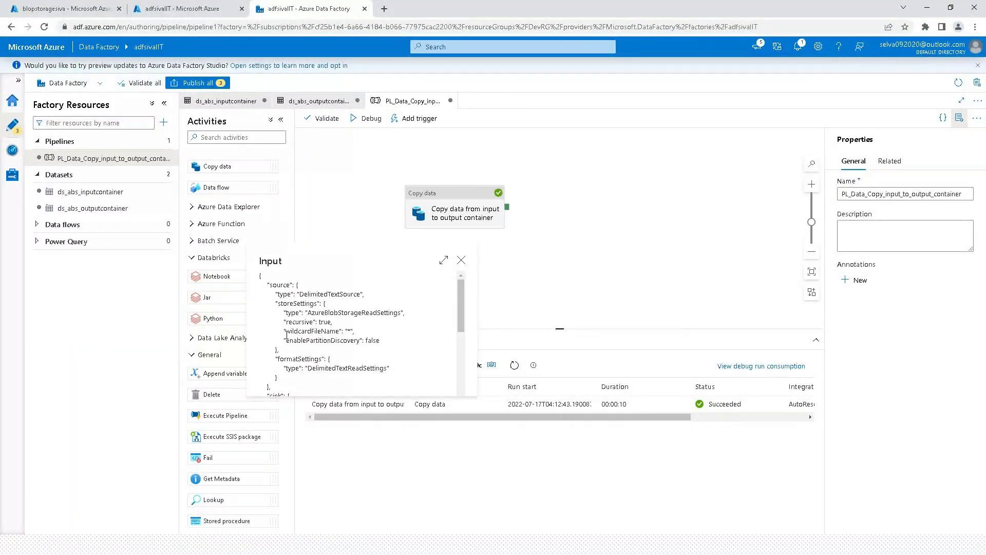
drag(286, 331, 355, 331)
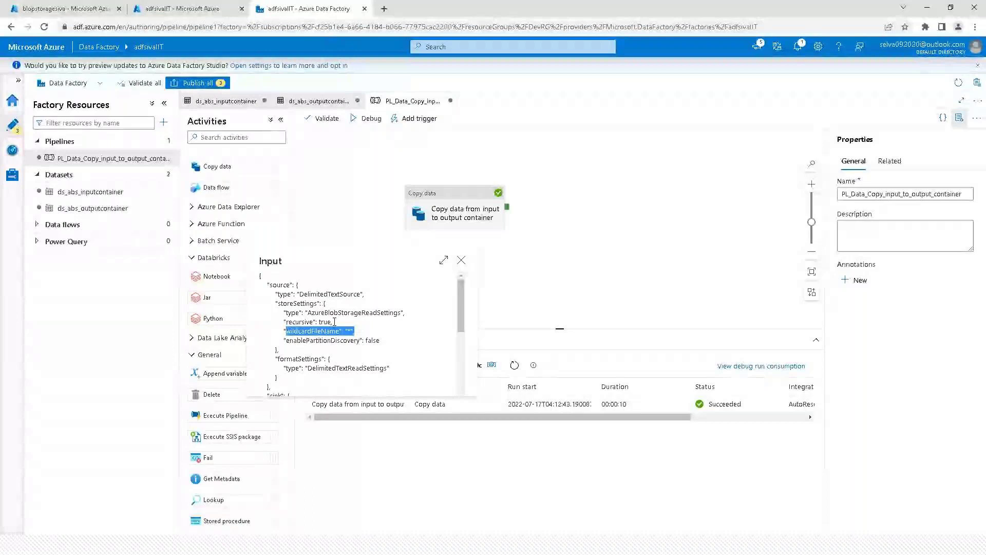
scroll(359, 338, down, 5)
scroll(364, 348, up, 2)
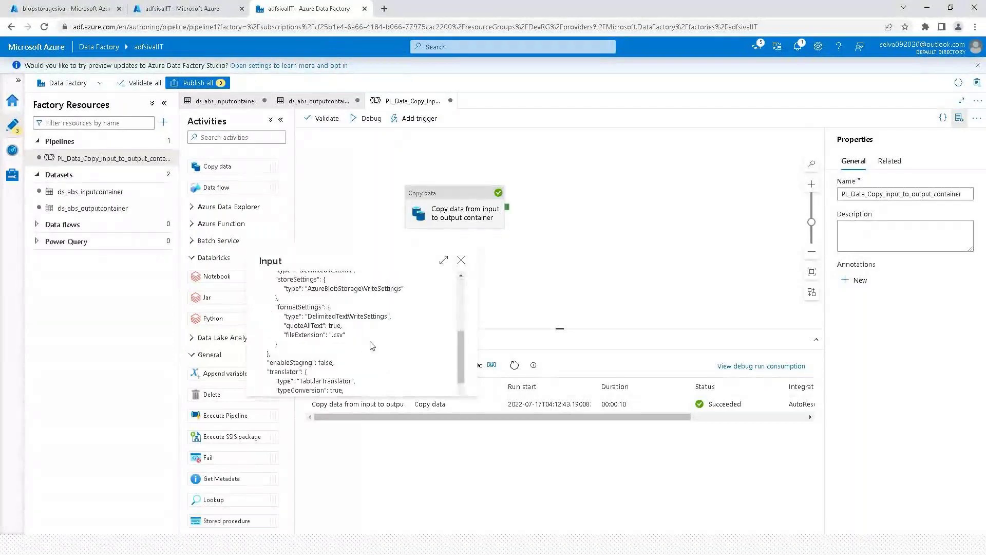
scroll(372, 346, up, 3)
click(461, 260)
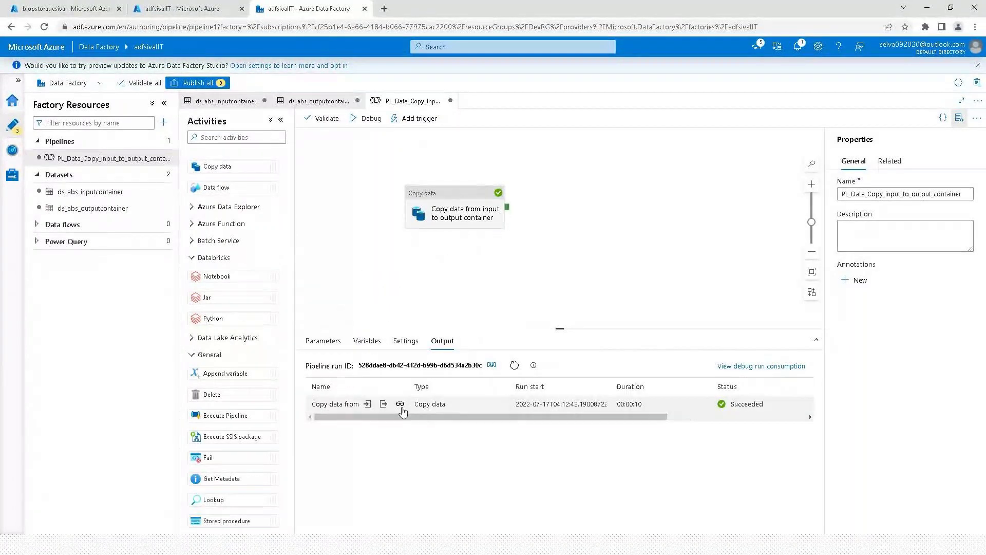
- Review the copy activity run's output JSON, including the data and files read and written, and close it
click(384, 404)
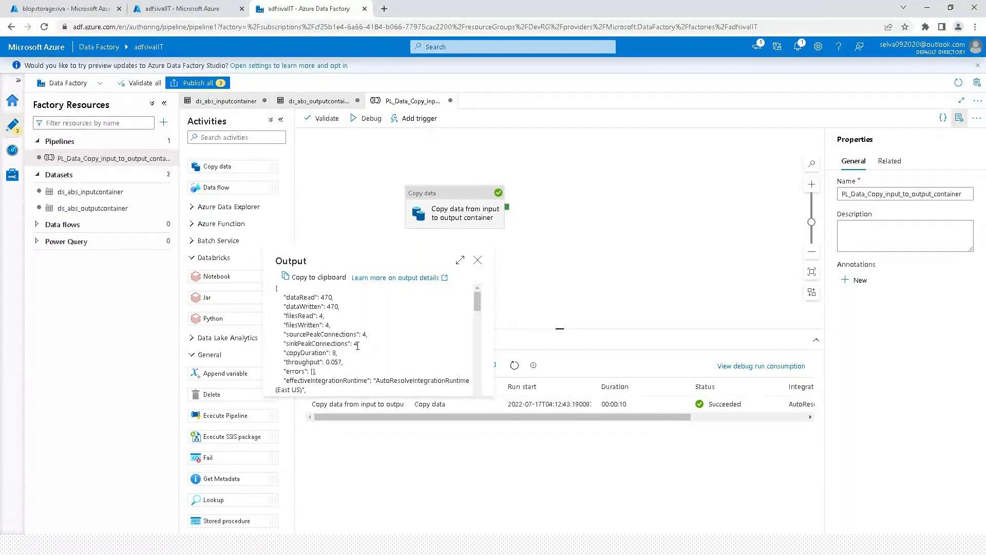
scroll(314, 348, down, 1)
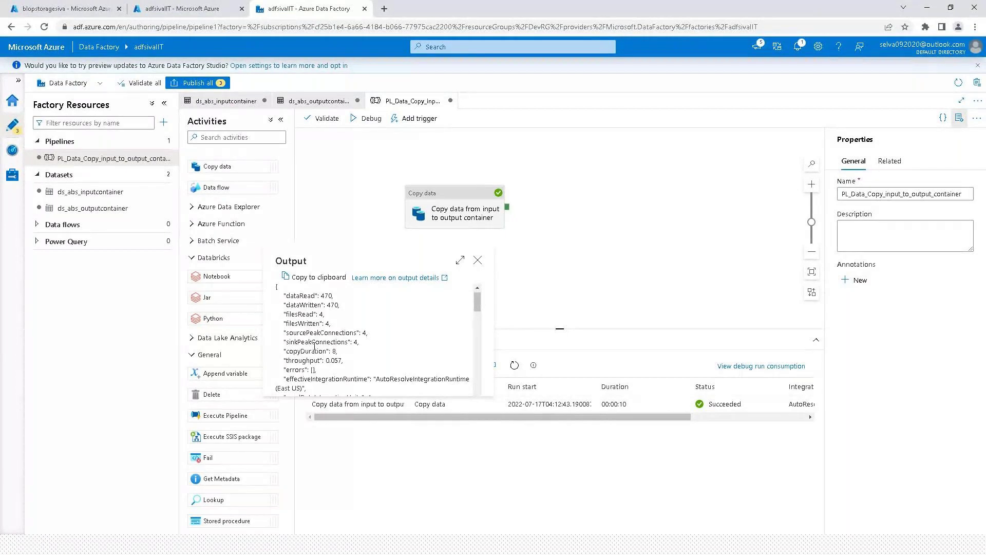
scroll(318, 348, down, 5)
scroll(325, 348, up, 3)
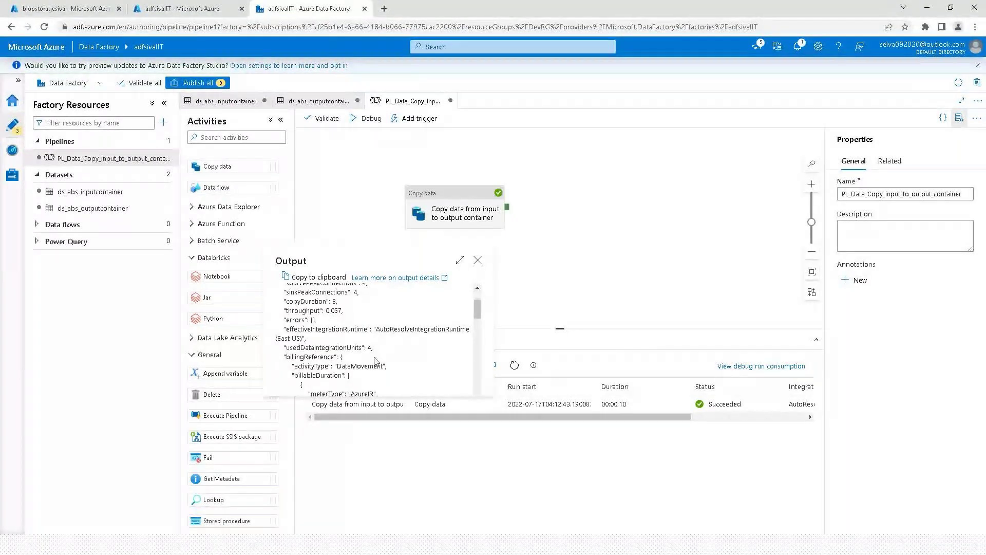
scroll(325, 348, down, 3)
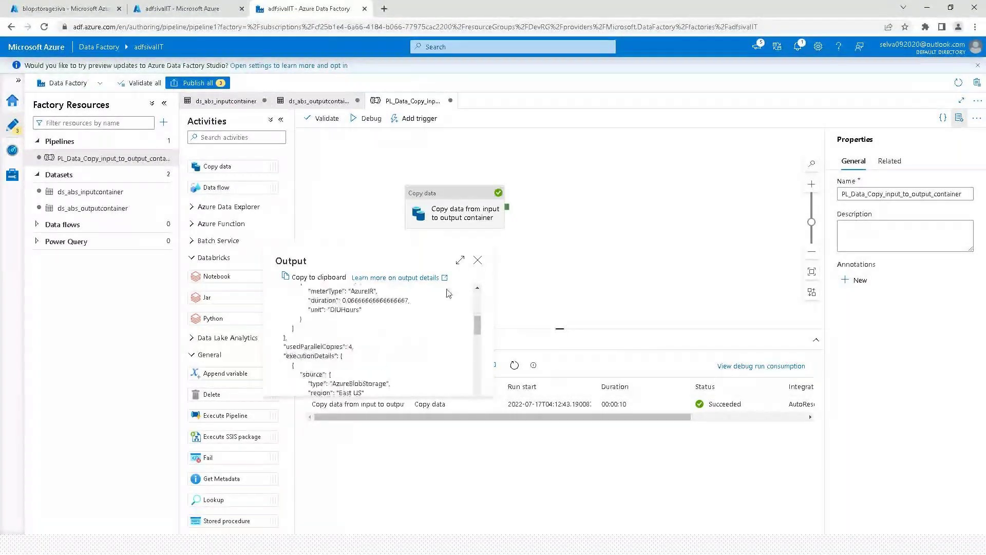
click(478, 260)
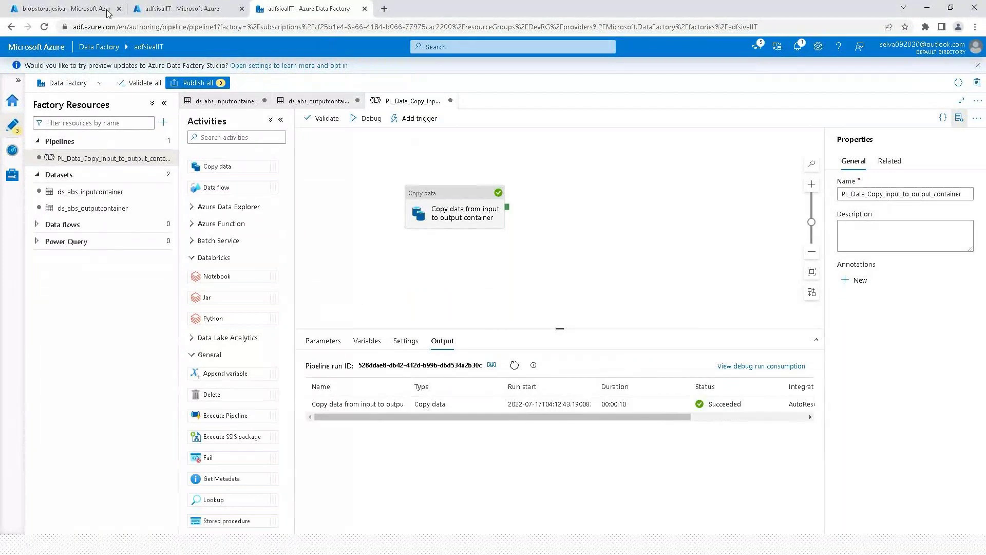
- Open outputcontainer in the blopstoragesiva storage account and inspect the contents of person.json
click(81, 11)
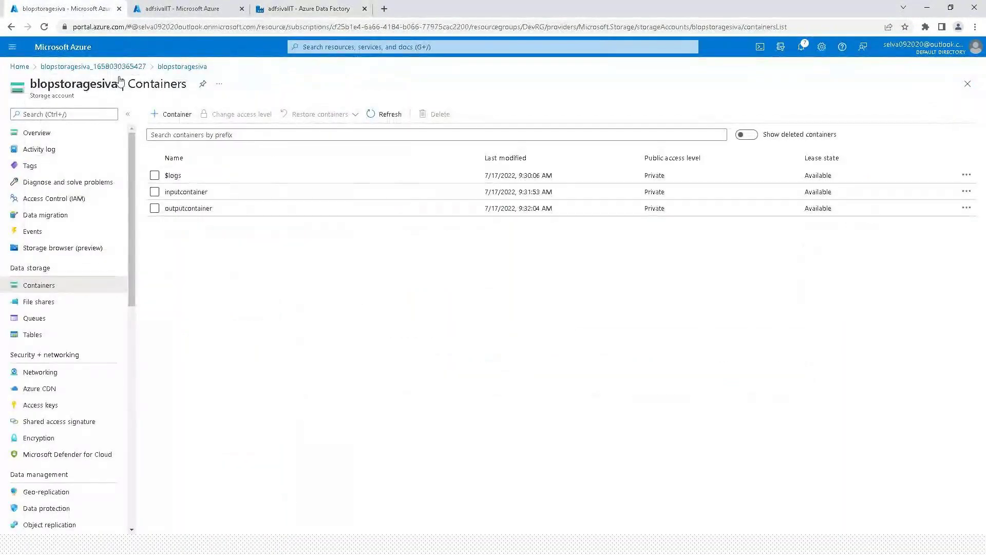
click(191, 208)
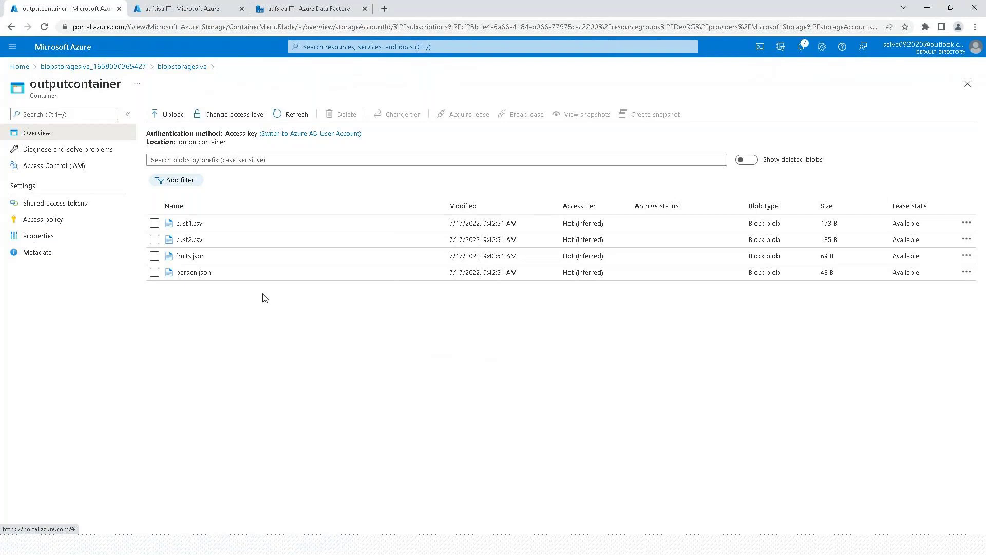
click(193, 272)
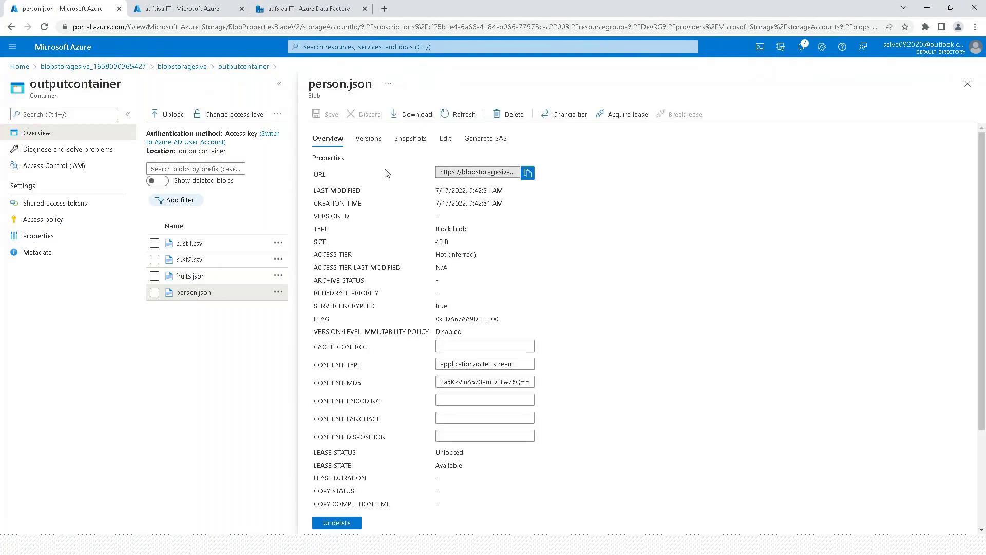
click(446, 140)
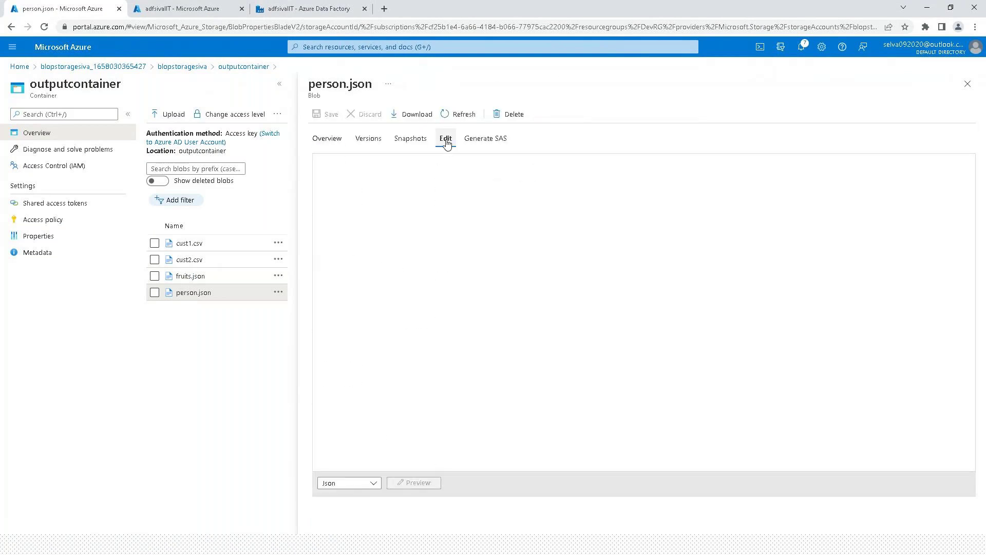
drag(388, 179, 347, 159)
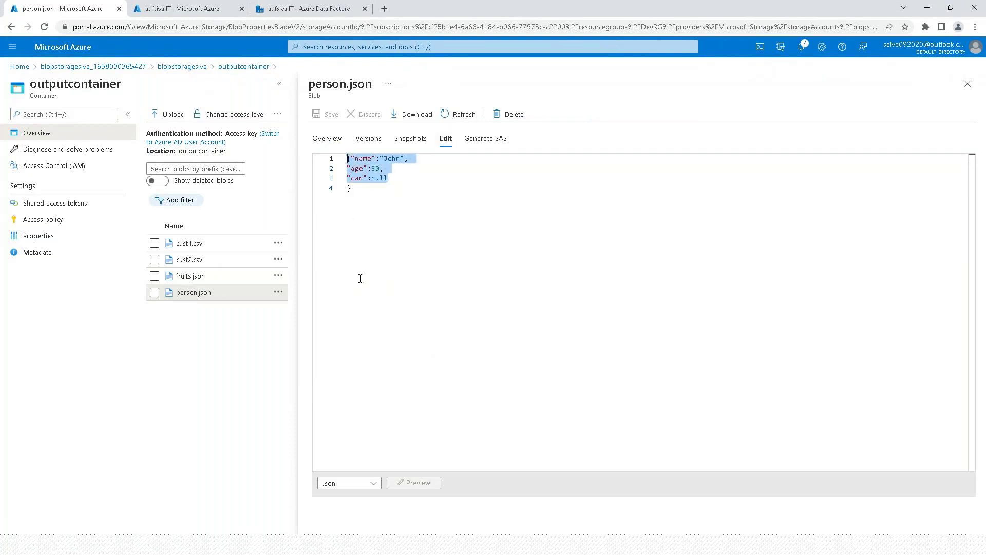
click(967, 84)
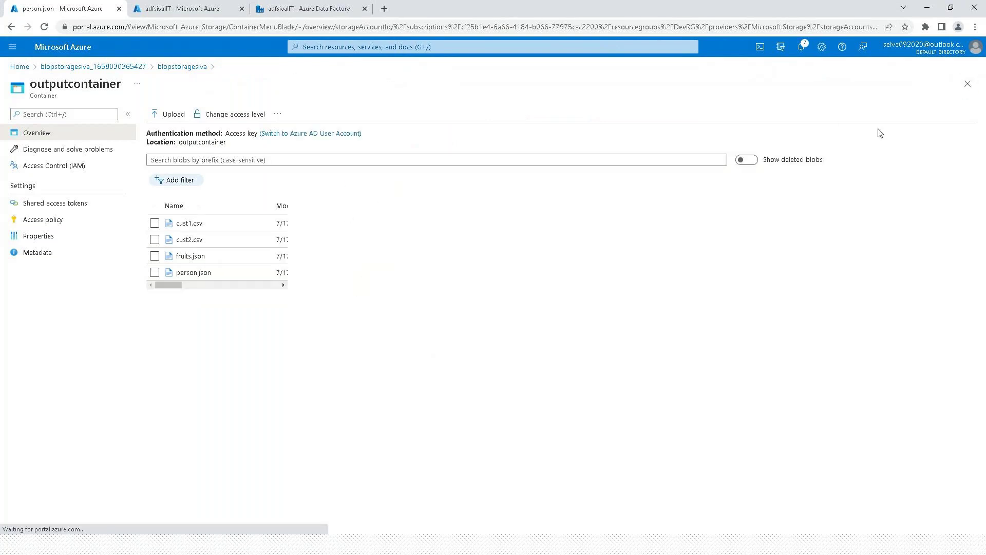
- Inspect the contents of cust2.csv in outputcontainer and close the blob
drag(187, 143, 244, 147)
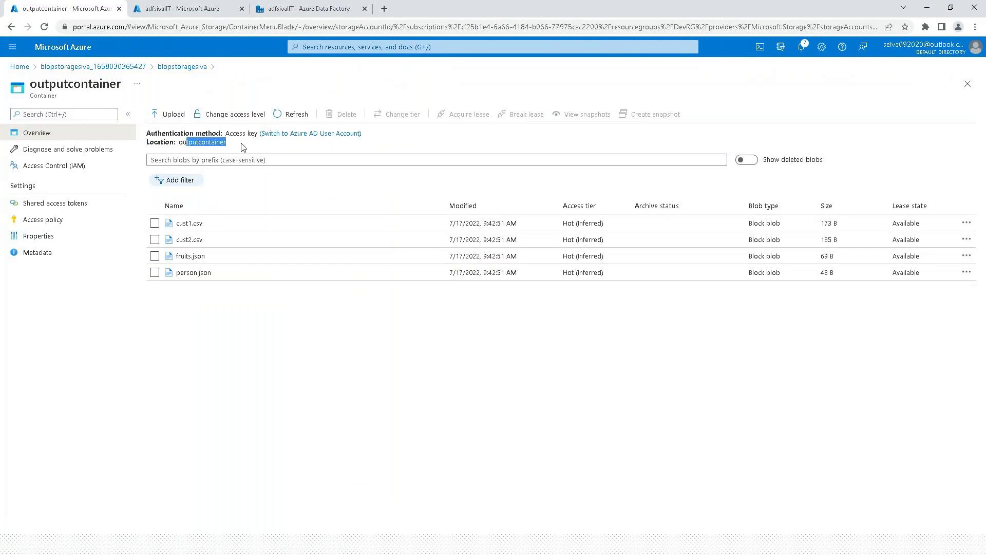
click(191, 240)
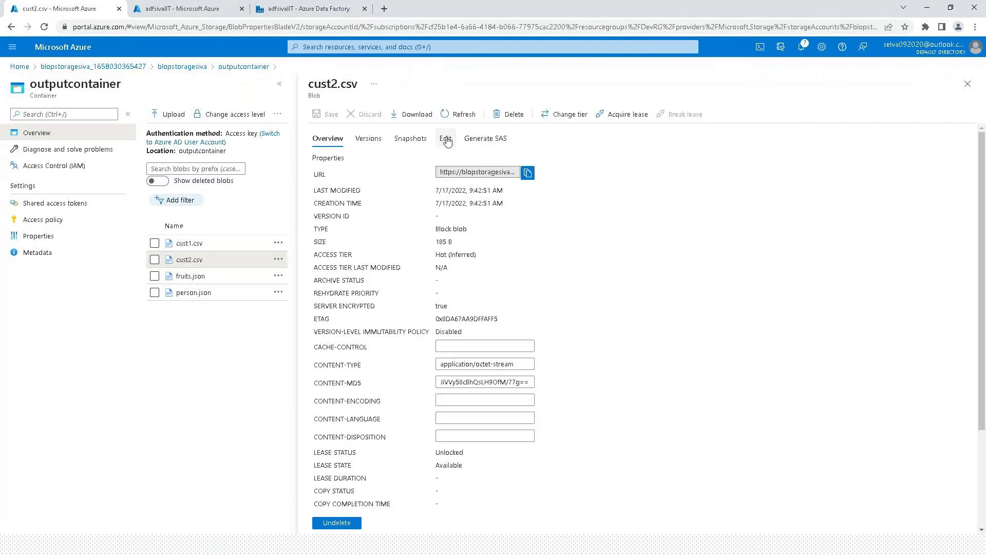
click(446, 139)
drag(472, 212, 332, 159)
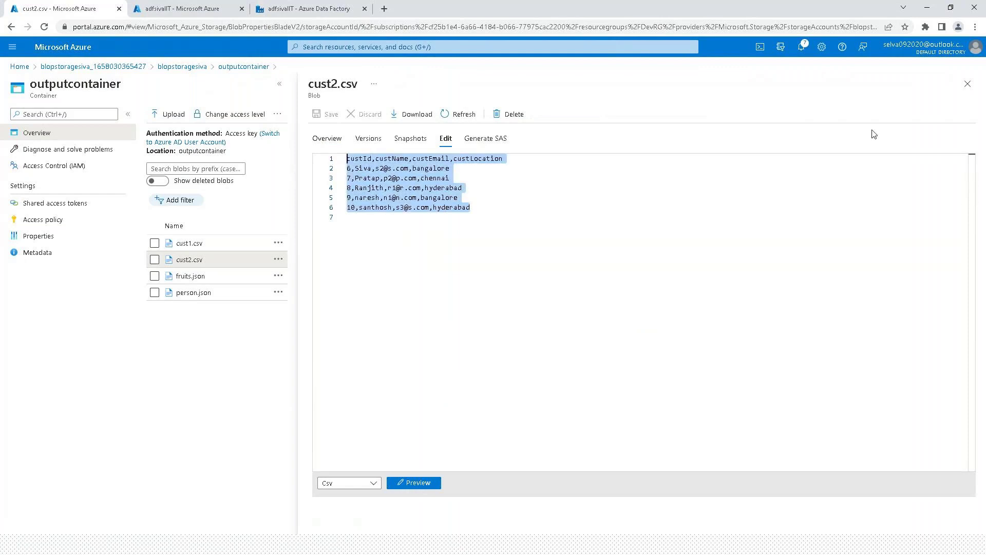
click(967, 84)
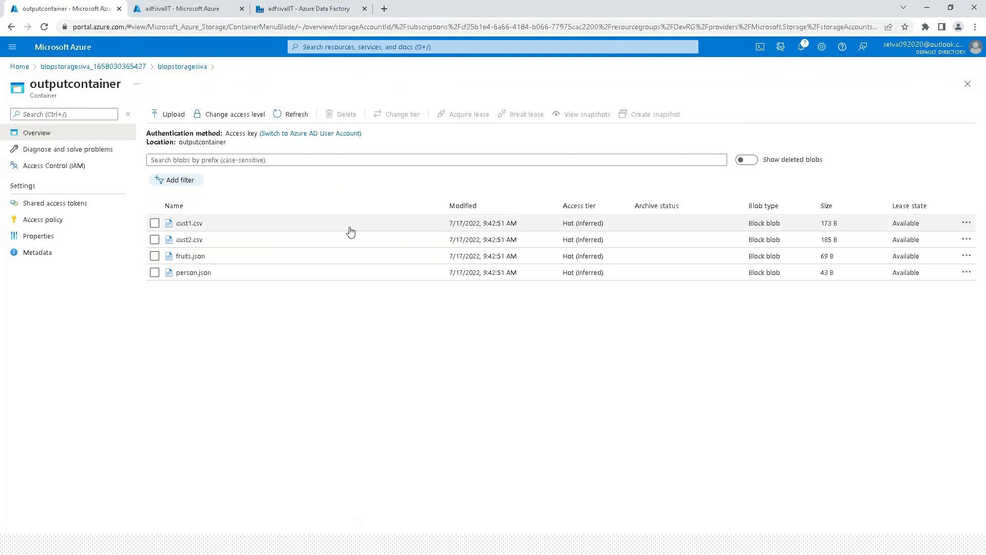
- Open inputcontainer from the storage account's containers, and return to the Data Factory pipeline to browse the available activities
click(191, 69)
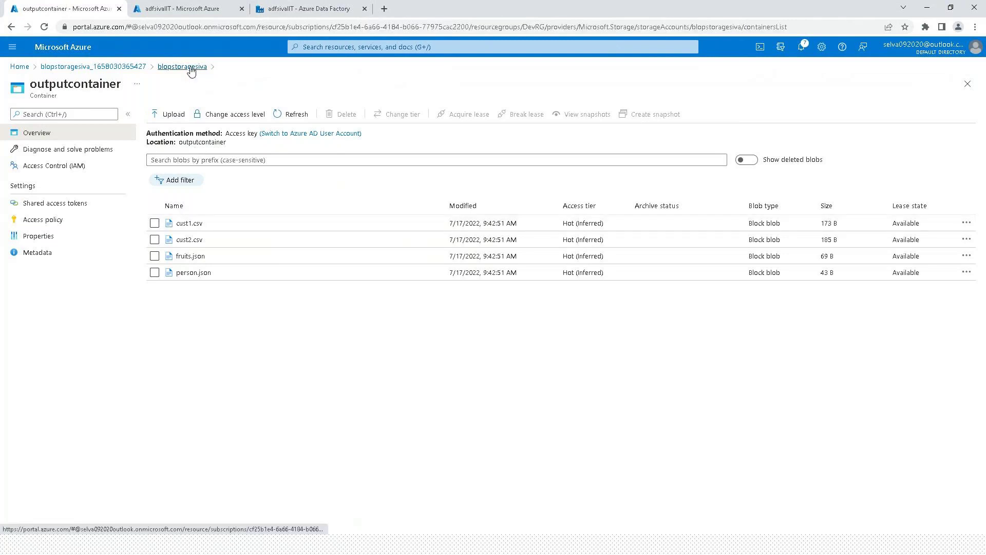
click(200, 191)
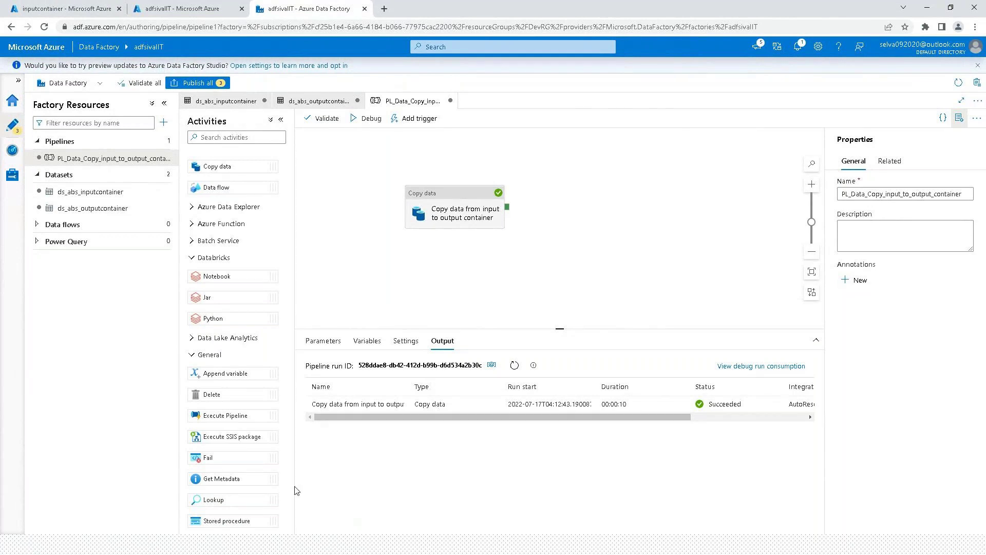
scroll(242, 354, down, 5)
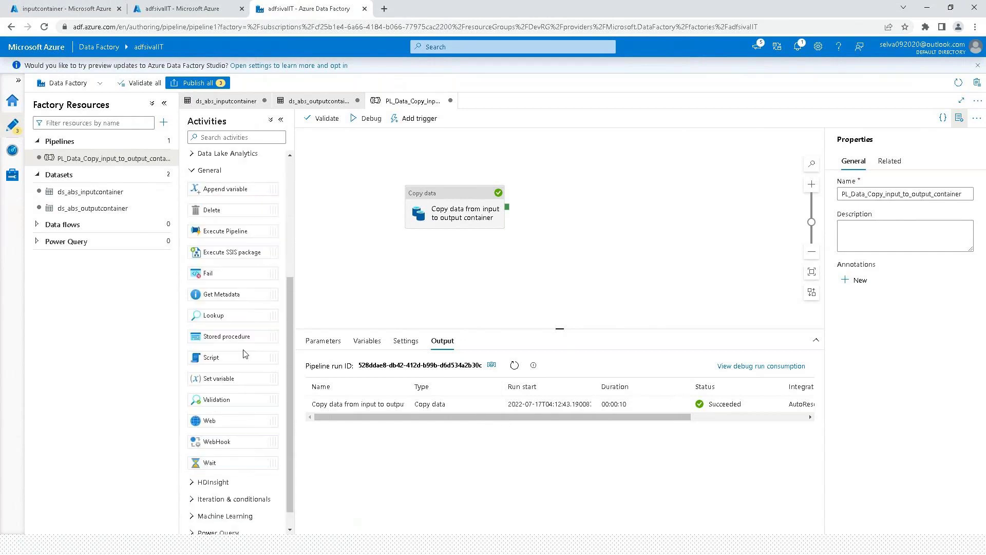
scroll(241, 354, up, 5)
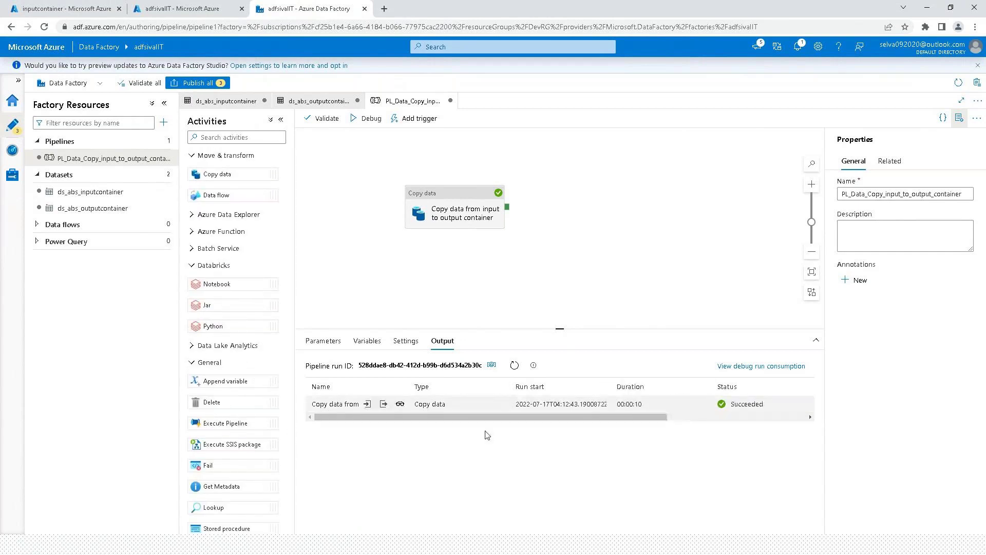
- Switch to the empty Notepad window and enter "Azure Data factory" as the first line
key(alt+Tab)
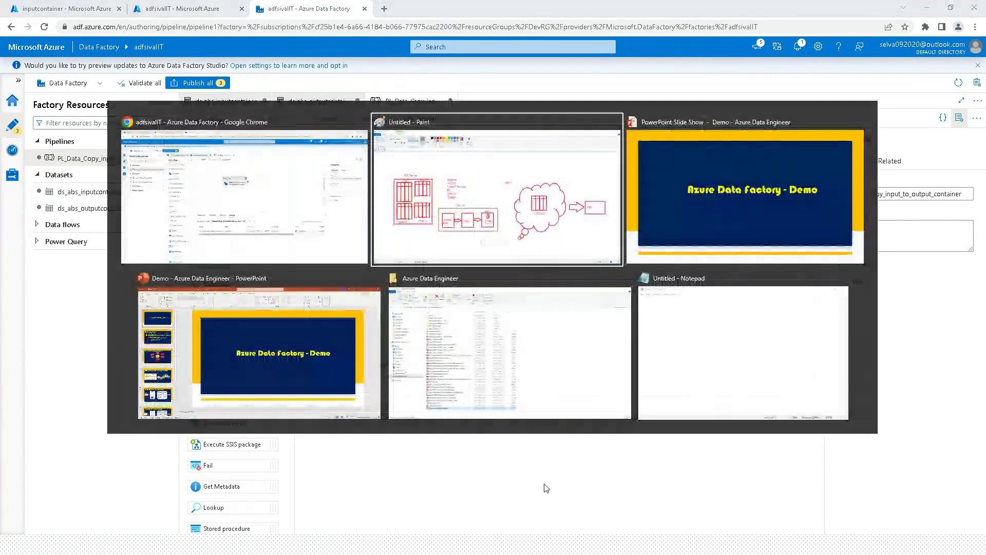
key(alt+Tab)
key(alt+Tab)
key(alt+Tab)
key(alt+Tab)
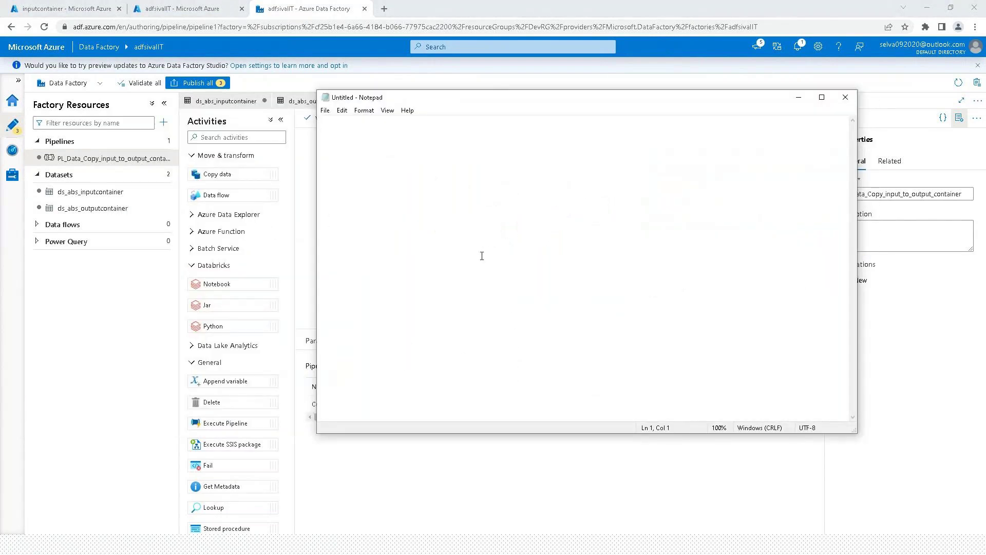
text(Azure Data factory)
key(Return)
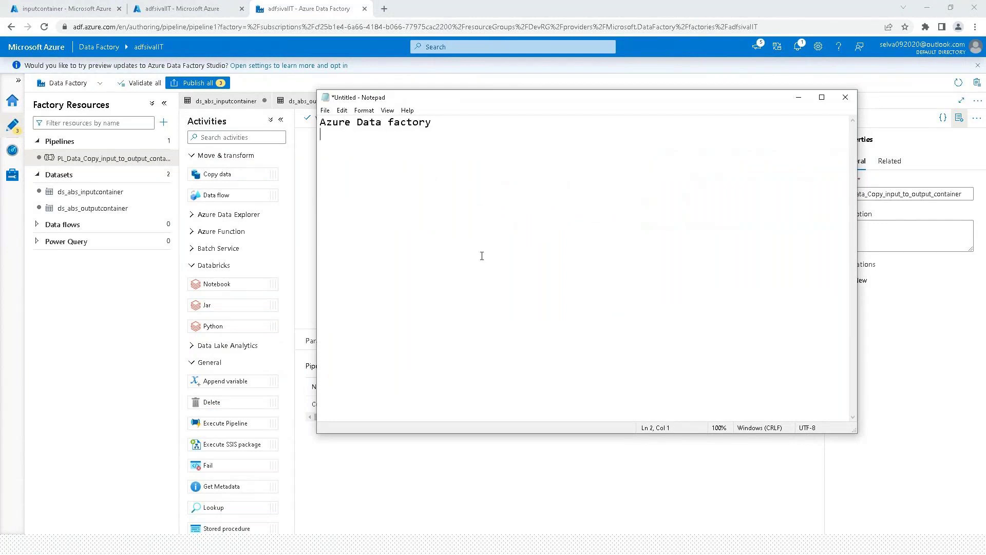
- Add "Blob Sorage" as the second line of the note and start a new line
text(Blob S)
text(Torage)
key(Left)
key(BackSpace)
text(o)
key(End)
key(Return)
- Add "Azure Data lakse Storage" as the third line of the note
text(A)
key(Delete)
text(zure Data lakse STra)
key(BackSpace)
key(BackSpace)
key(BackSpace)
text(torage)
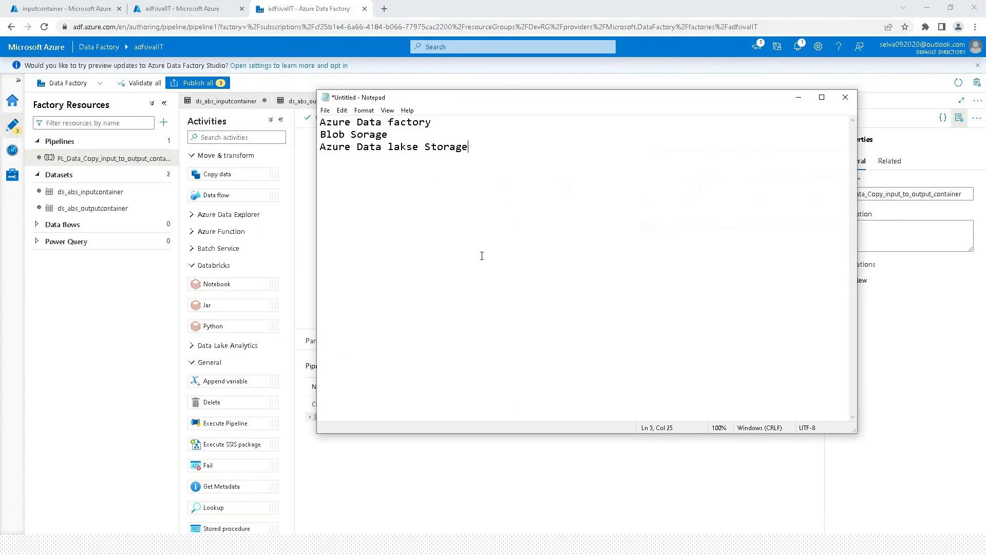
- Add "Azure SQL Database" and "COsmoDB" as the next two lines of the note
text(Azure SQL Dat)
text(abase)
text(COsmo)
text(DB)
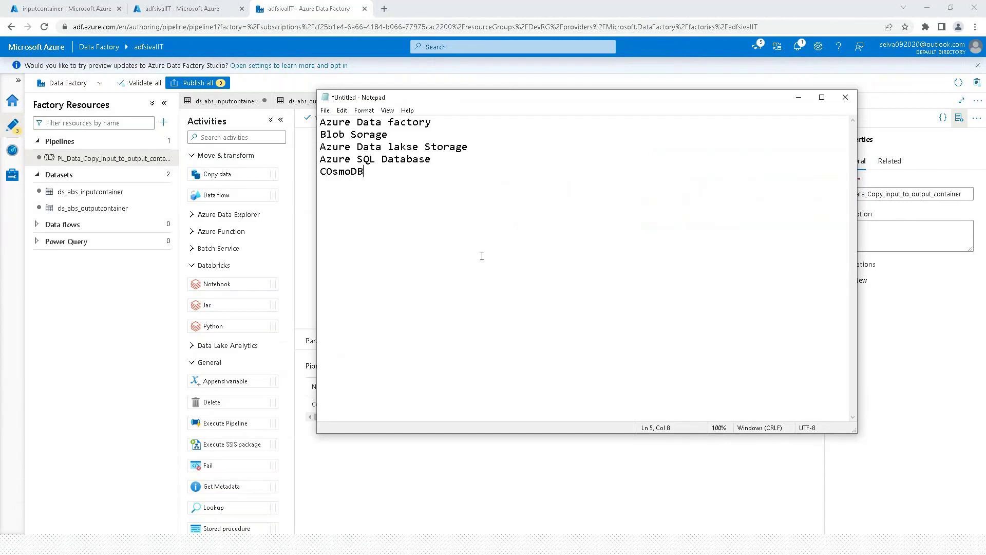
- Add "AWS s3- azure" as the line below "COsmoDB" in the note
text(AWS - a)
text(zure)
text(s3)
- Switch to the Azure Data Engineer folder in File Explorer and open the PDF "Azure Data Factory Course Content - New"
key(alt+Tab)
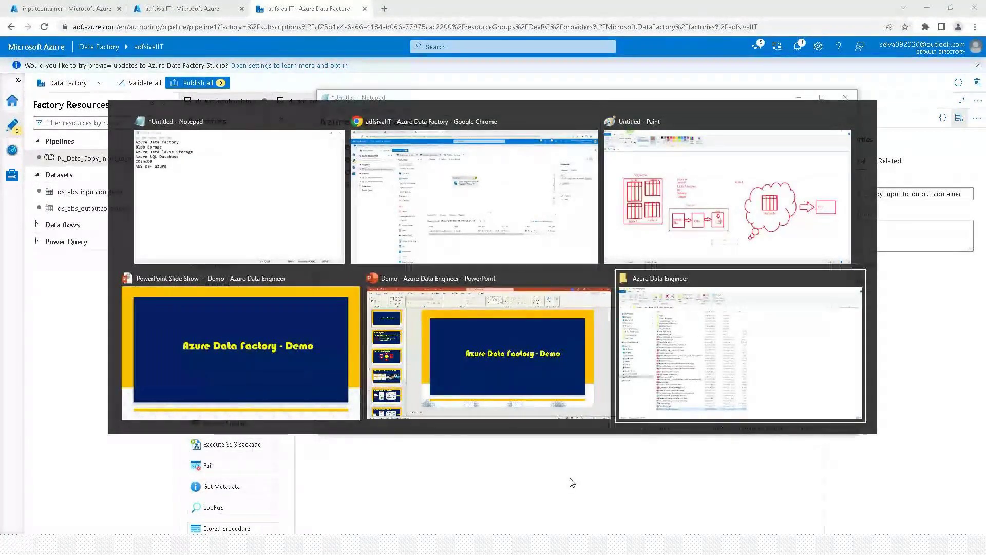
key(Tab)
key(Tab)
key(Tab)
key(Tab)
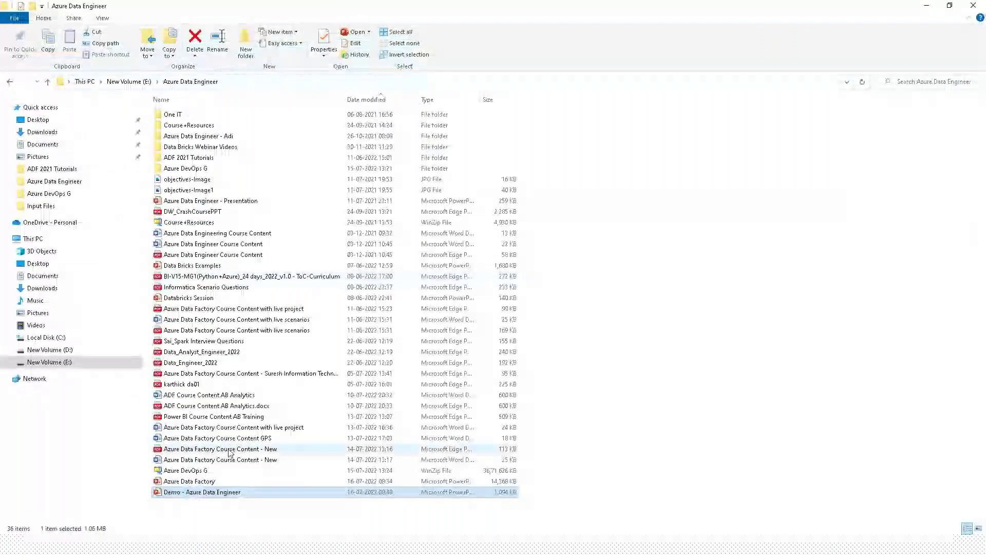
double_click(287, 449)
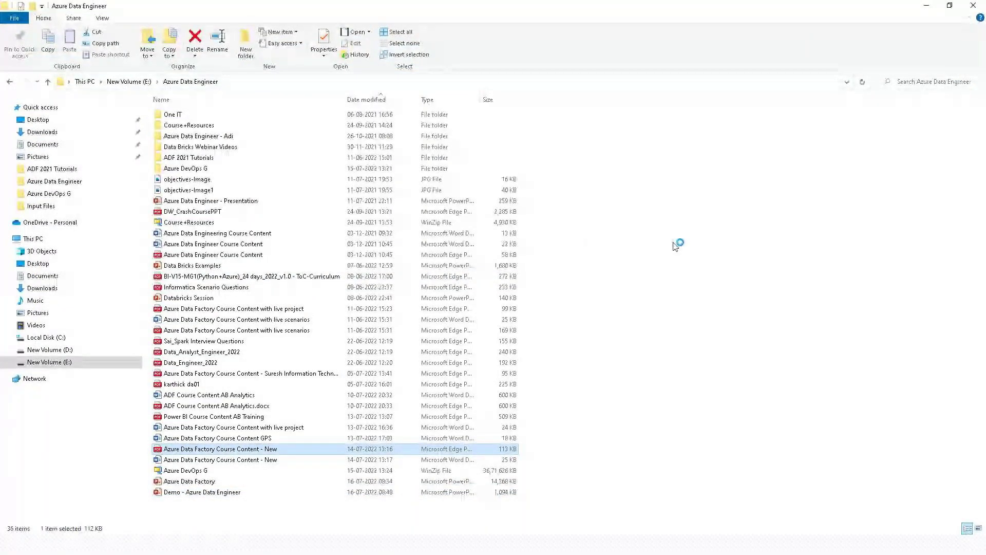
- Switch to the course content PDF in Edge and review its numbered topic list from the beginning
key(alt+Tab)
key(alt+Tab)
key(Tab)
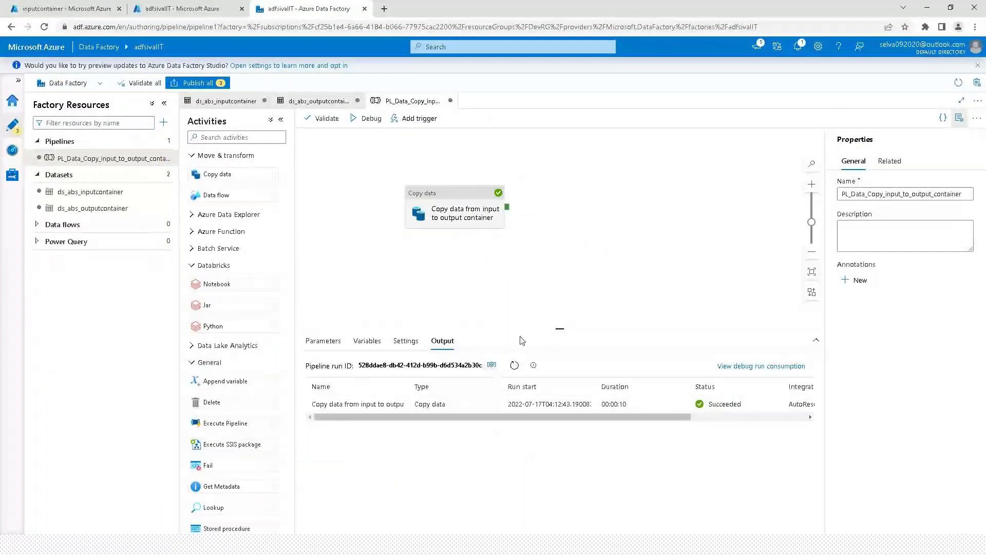
key(alt+Tab)
key(Tab)
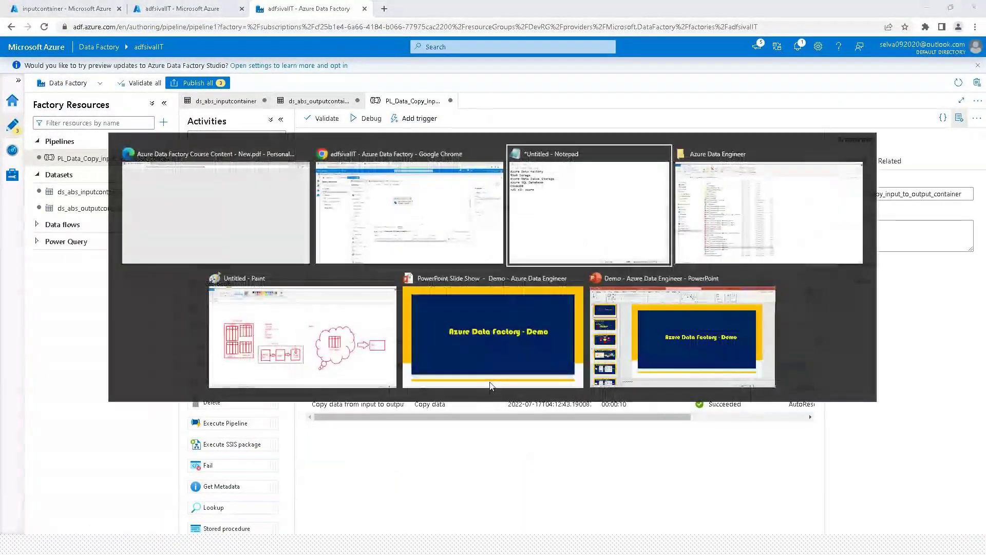
key(alt+shift+Tab)
key(alt+shift+Tab)
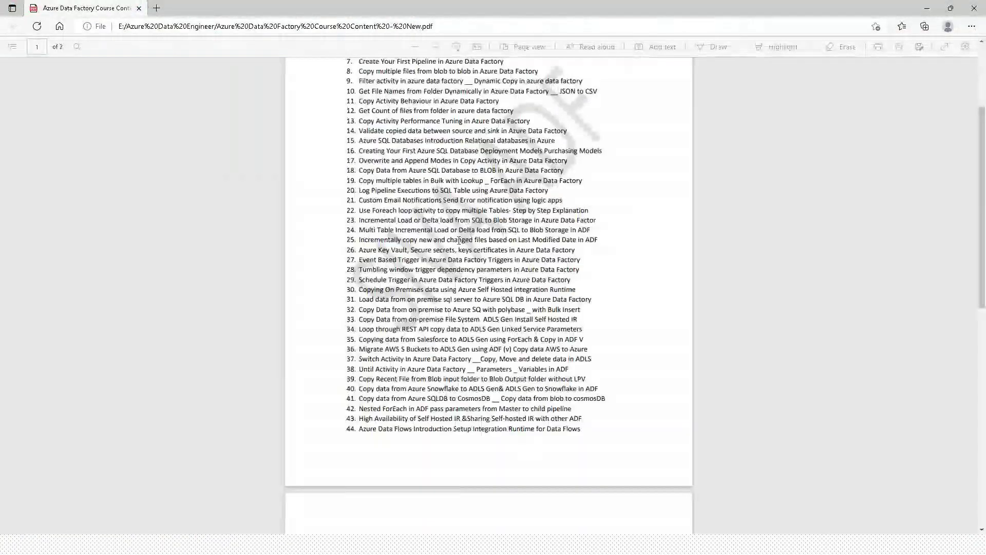
scroll(458, 240, up, 3)
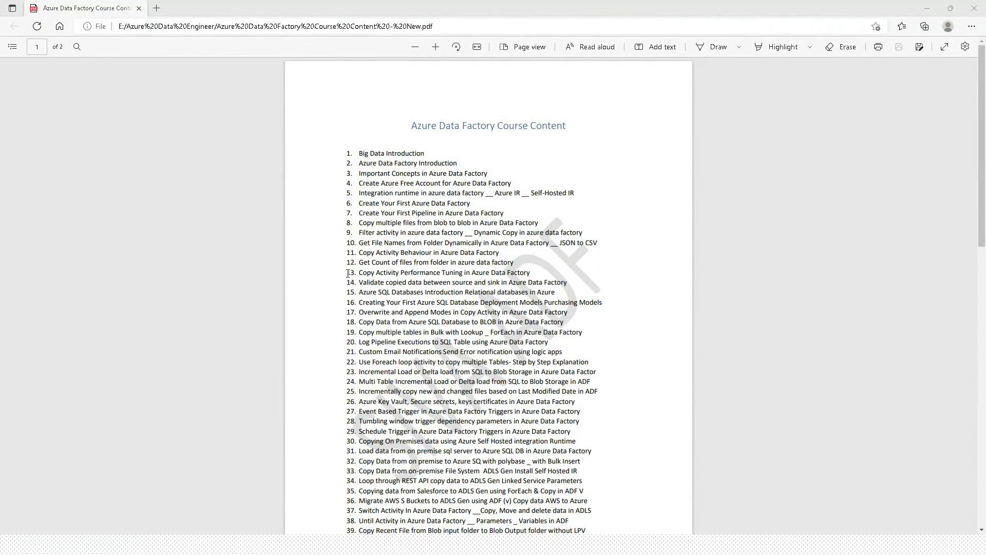
- Return to the Notepad note and add the lines "Python" and "azure Databricks", with an empty line between them
key(alt+Tab)
key(alt+Tab)
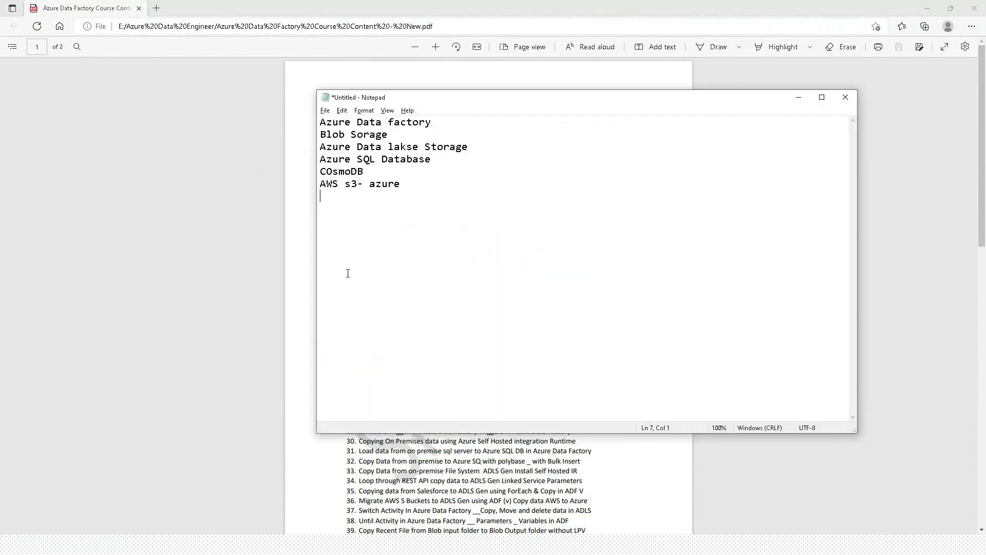
text(Databricks)
key(Home)
text(azure)
key(Return)
text(Python)
key(Return)
- Append "(pyspark)" to the azure Databricks line and enter "pyspark" on the empty line above it
key(Down)
text((py)
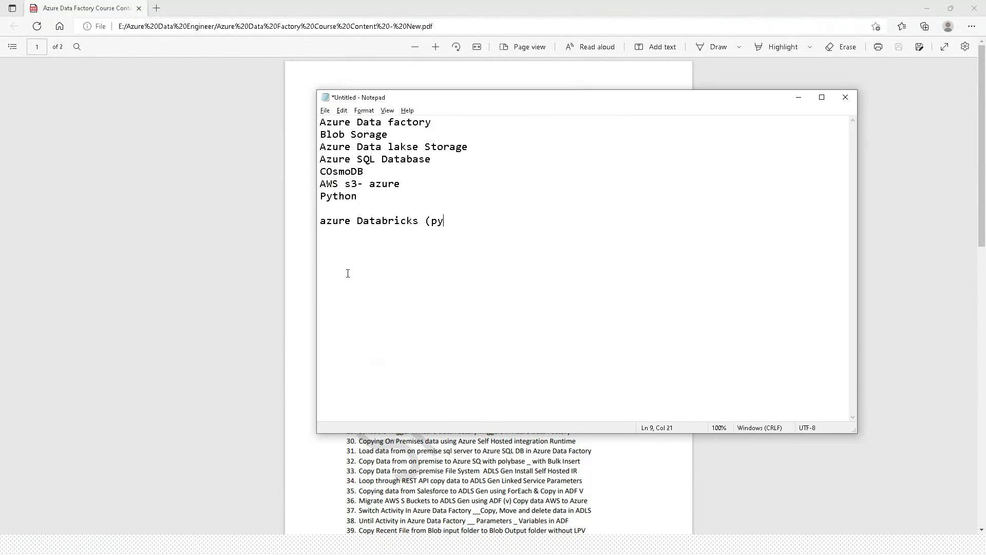
text(spark)pyspark)
- Highlight the Python, pyspark and Databricks entries in the note, and switch back to the course content PDF
mouse_move(320, 209)
mouse_down()
mouse_move(364, 208)
mouse_move(320, 195)
mouse_up()
click(330, 196)
drag(320, 209, 431, 227)
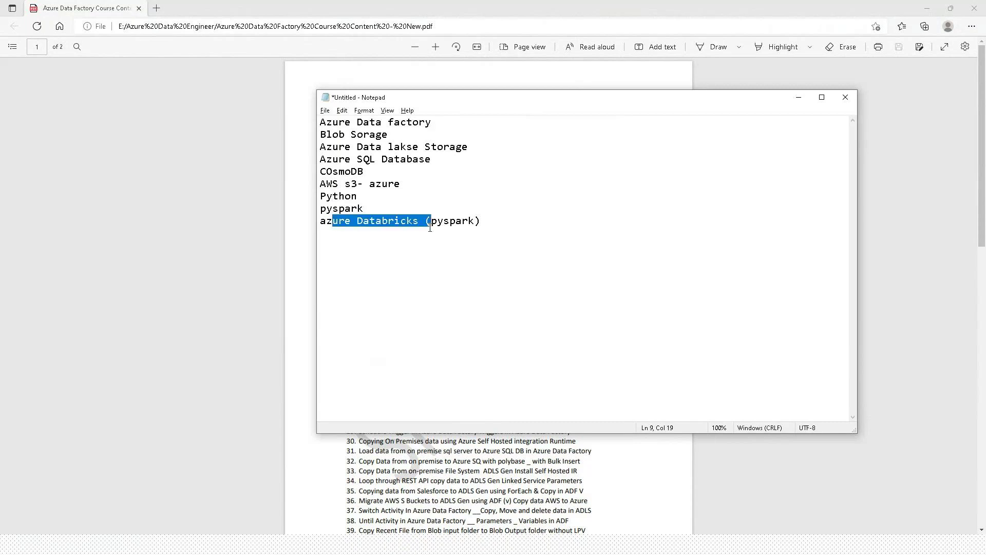
key(alt+Tab)
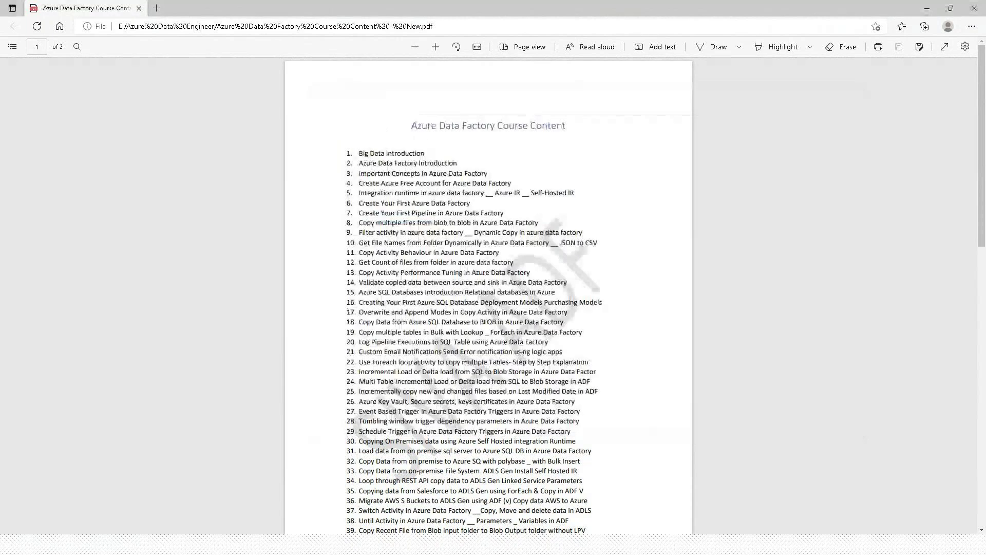